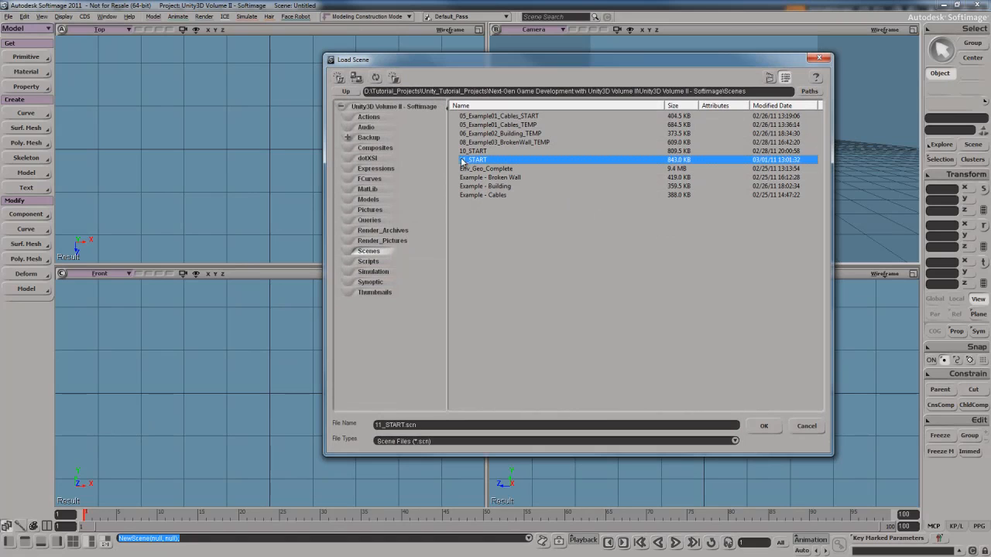
Step: Load the 11_START scene and hide the Sample_Panel mesh
{"action": "double_click", "coordinate": [474, 161]}
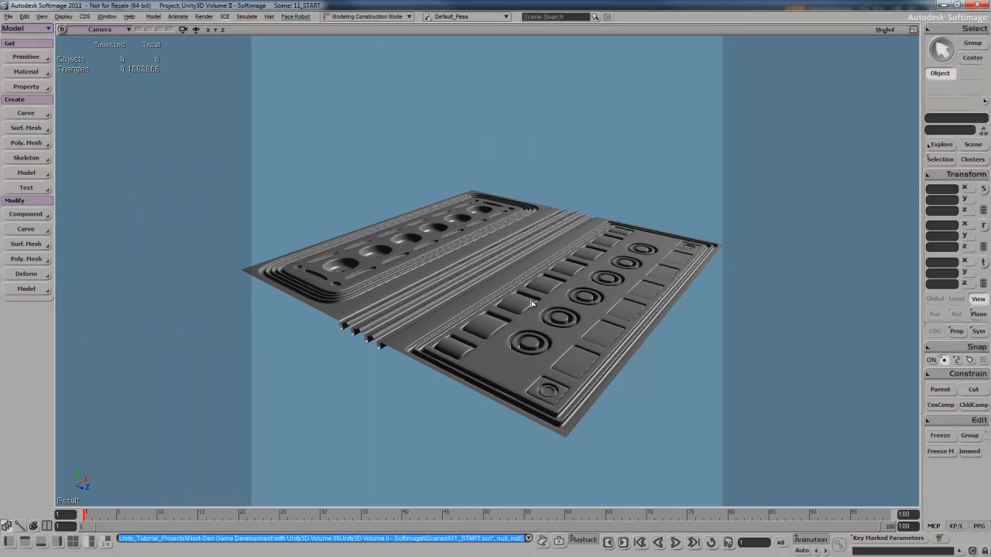
{"action": "left_click", "coordinate": [611, 313]}
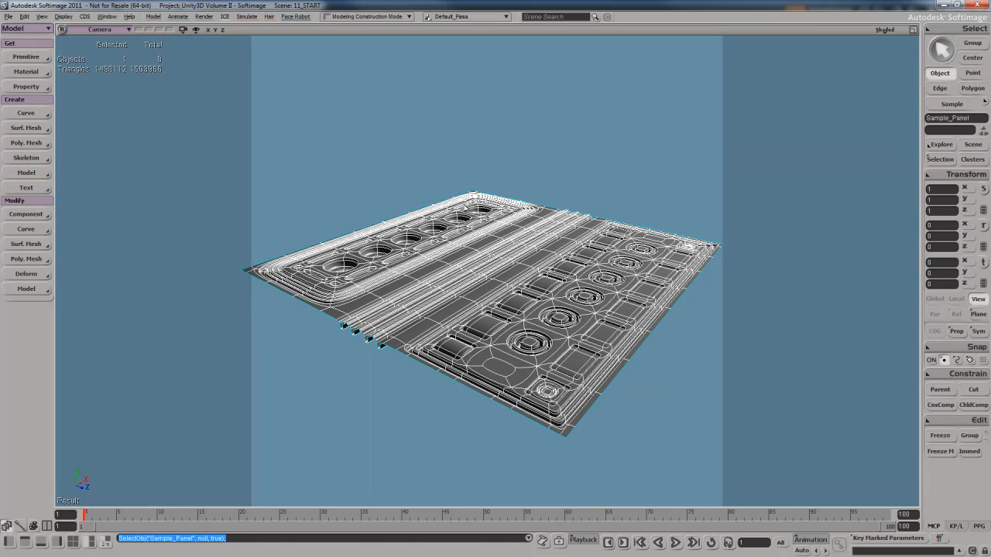
{"action": "key", "text": "s"}
{"action": "mouse_move", "coordinate": [543, 300]}
{"action": "right_mouse_down"}
{"action": "mouse_move", "coordinate": [543, 318]}
{"action": "mouse_move", "coordinate": [543, 283]}
{"action": "mouse_move", "coordinate": [544, 302]}
{"action": "right_mouse_up"}
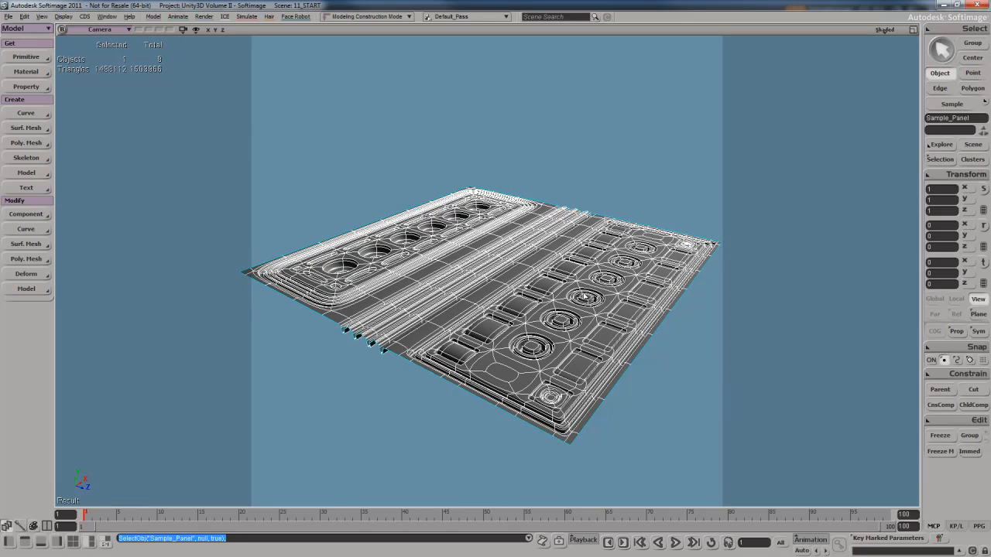
{"action": "key", "text": "8"}
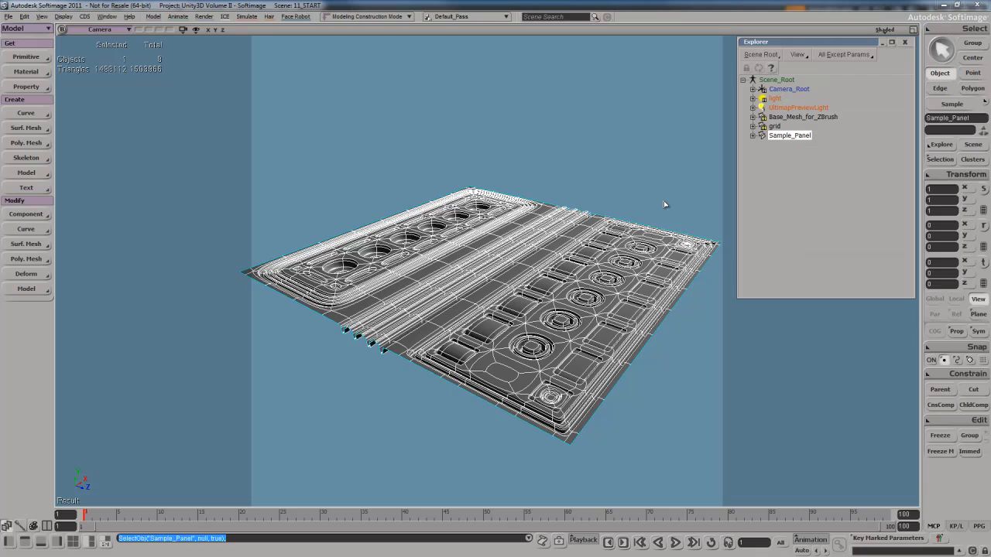
{"action": "key", "text": "h"}
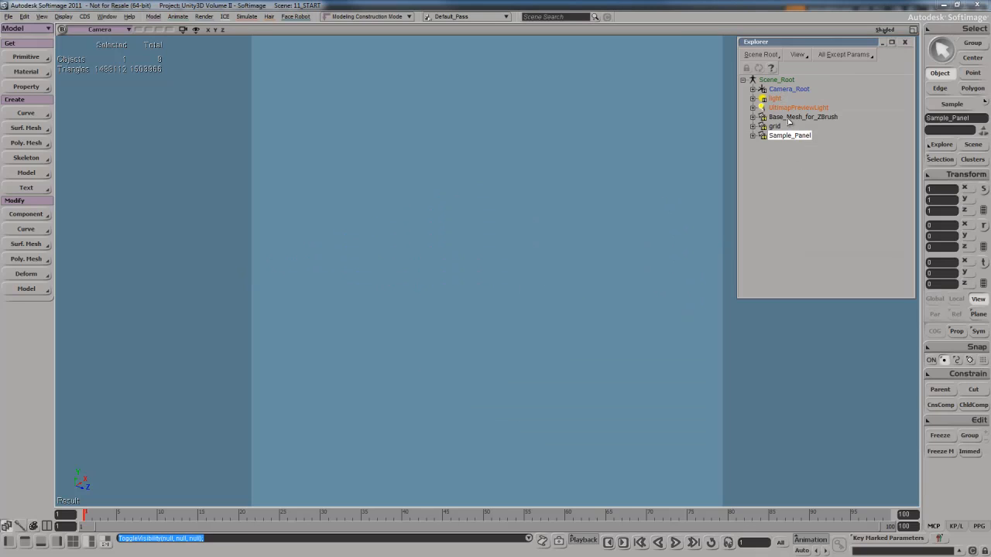
Step: Unhide the Base_Mesh_for_ZBrush object and clear the selection
{"action": "left_click", "coordinate": [789, 118]}
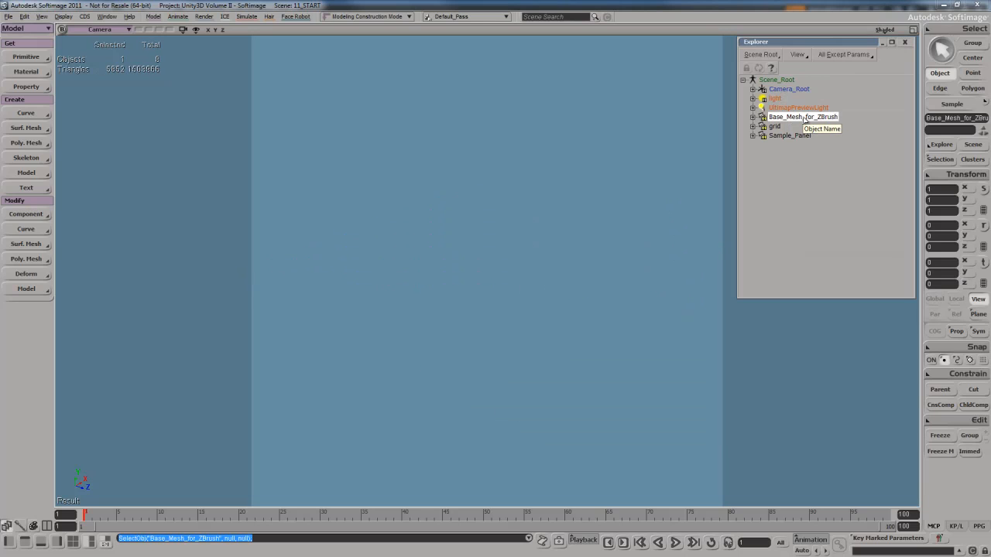
{"action": "key", "text": "h"}
{"action": "left_click", "coordinate": [684, 202]}
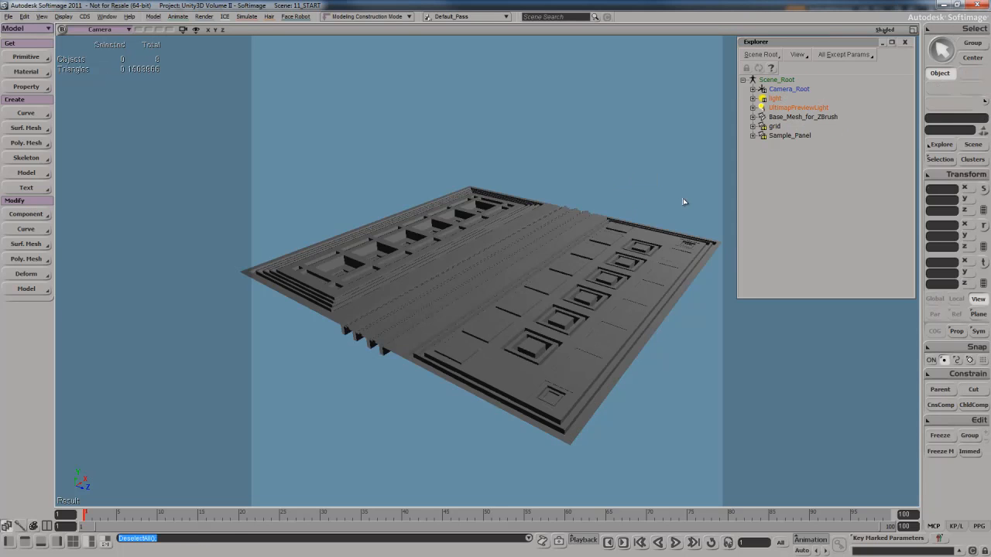
Step: Examine the low-poly base mesh from several angles, both shaded and selected to display its wireframe
{"action": "key", "text": "s"}
{"action": "mouse_move", "coordinate": [615, 291]}
{"action": "right_mouse_down"}
{"action": "mouse_move", "coordinate": [599, 310]}
{"action": "mouse_move", "coordinate": [633, 293]}
{"action": "right_mouse_up"}
{"action": "middle_click_drag", "start_coordinate": [633, 293], "coordinate": [552, 303]}
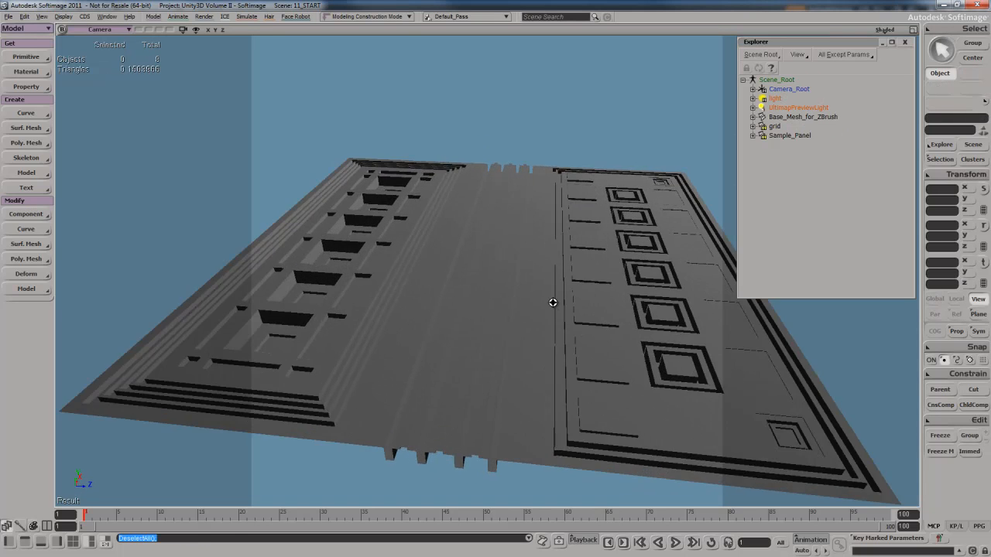
{"action": "right_click_drag", "start_coordinate": [553, 303], "coordinate": [614, 292]}
{"action": "middle_click_drag", "start_coordinate": [614, 292], "coordinate": [584, 268]}
{"action": "left_click", "coordinate": [583, 268]}
{"action": "key", "text": "s"}
{"action": "right_click_drag", "start_coordinate": [583, 268], "coordinate": [620, 314]}
{"action": "middle_click_drag", "start_coordinate": [619, 315], "coordinate": [596, 315]}
{"action": "key", "text": "s"}
{"action": "right_click_drag", "start_coordinate": [595, 315], "coordinate": [614, 321]}
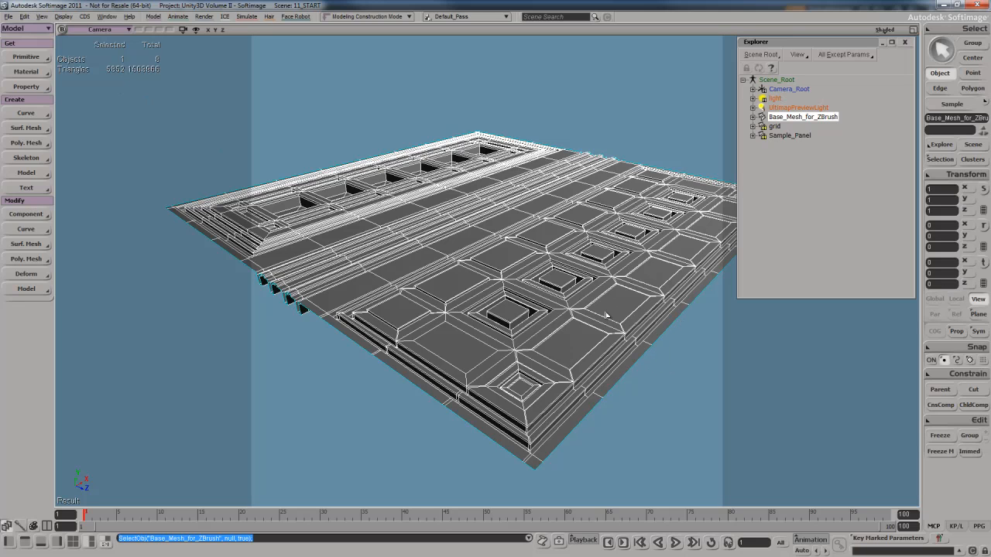
Step: Increase the base mesh's subdivision to preview the smoothed panel, and return the mesh to its unsubdivided level
{"action": "key", "text": "plus"}
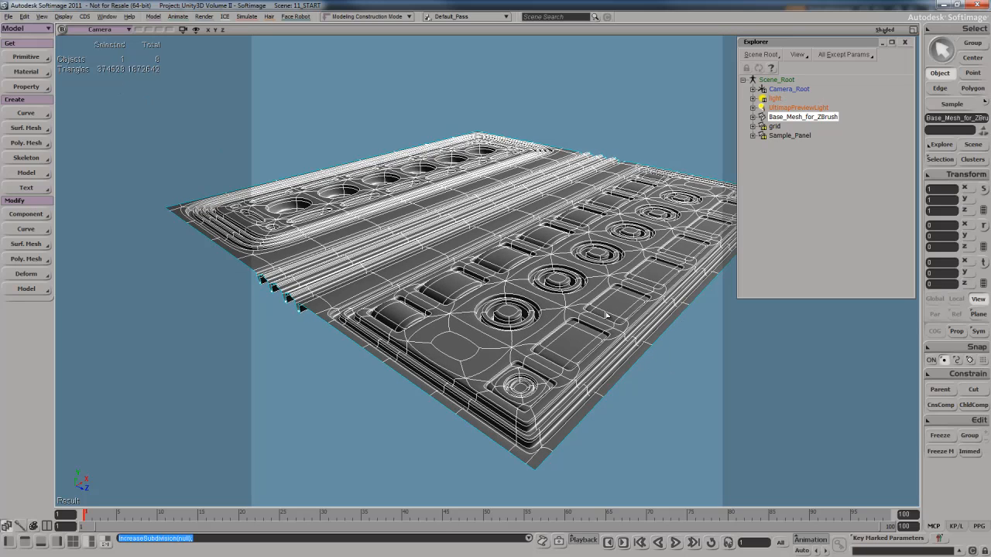
{"action": "left_click", "coordinate": [672, 136]}
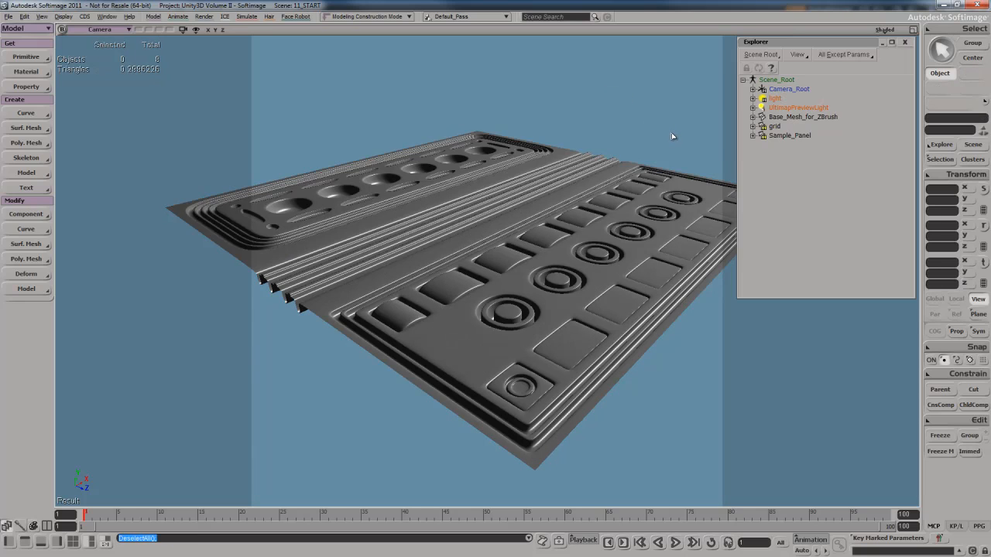
{"action": "left_click", "coordinate": [579, 304]}
{"action": "key", "text": "minus"}
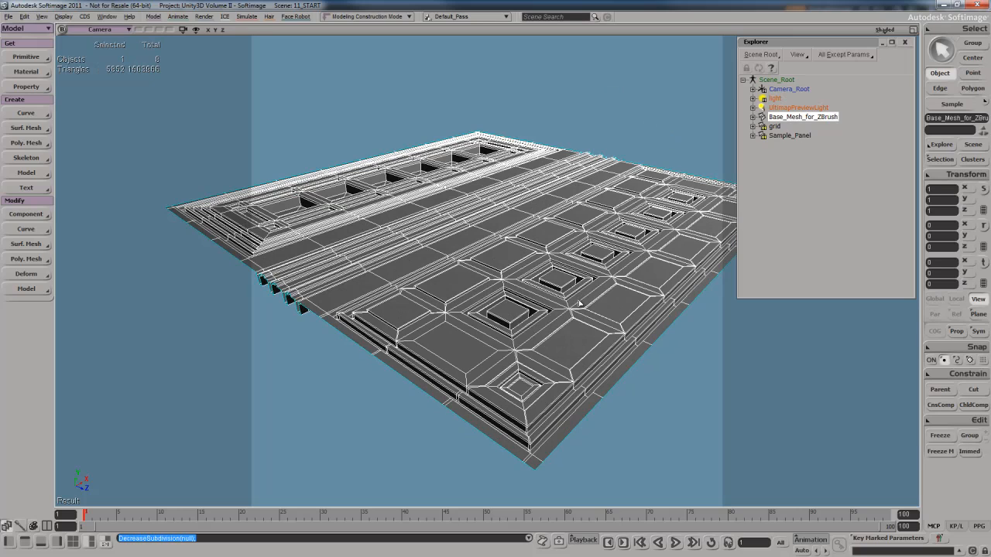
Step: Check the base mesh's UV layout in the Texture Editor, and close the editor
{"action": "key", "text": "s"}
{"action": "right_click_drag", "start_coordinate": [499, 291], "coordinate": [595, 334]}
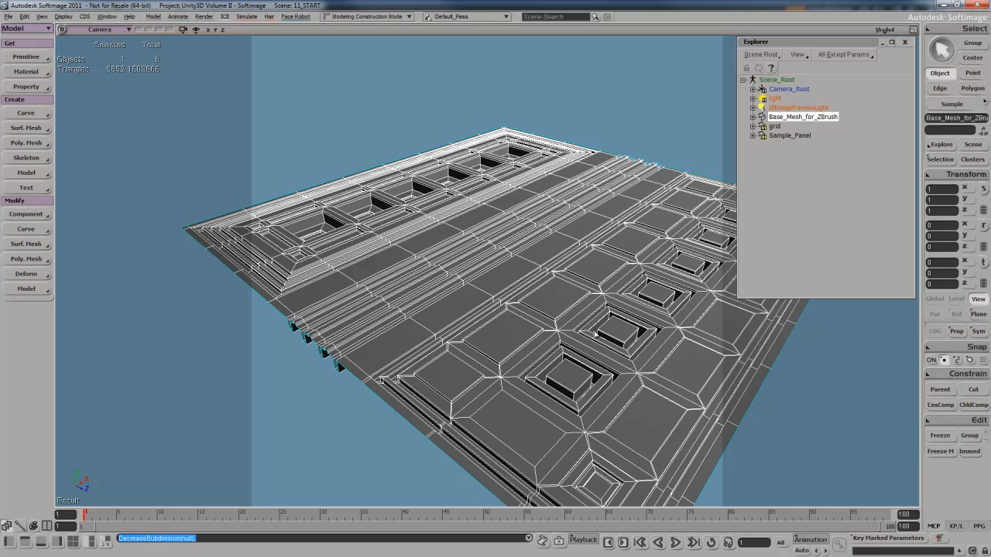
{"action": "middle_click_drag", "start_coordinate": [585, 368], "coordinate": [507, 352]}
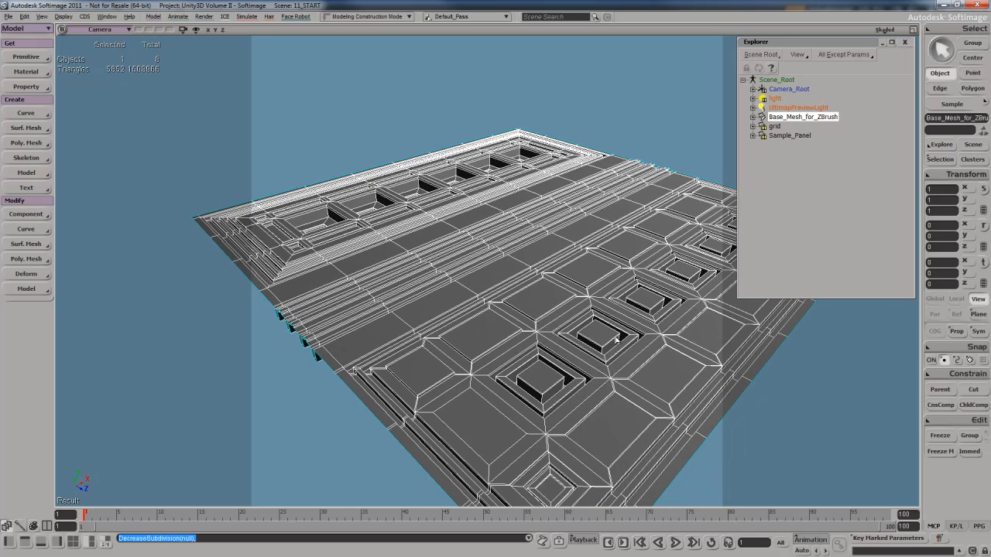
{"action": "key", "text": "alt+7"}
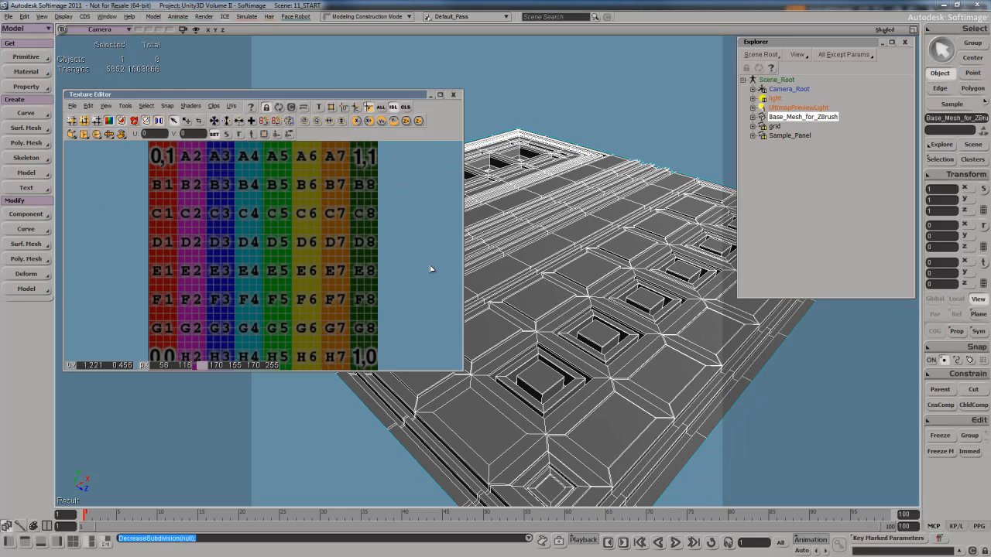
{"action": "key", "text": "a"}
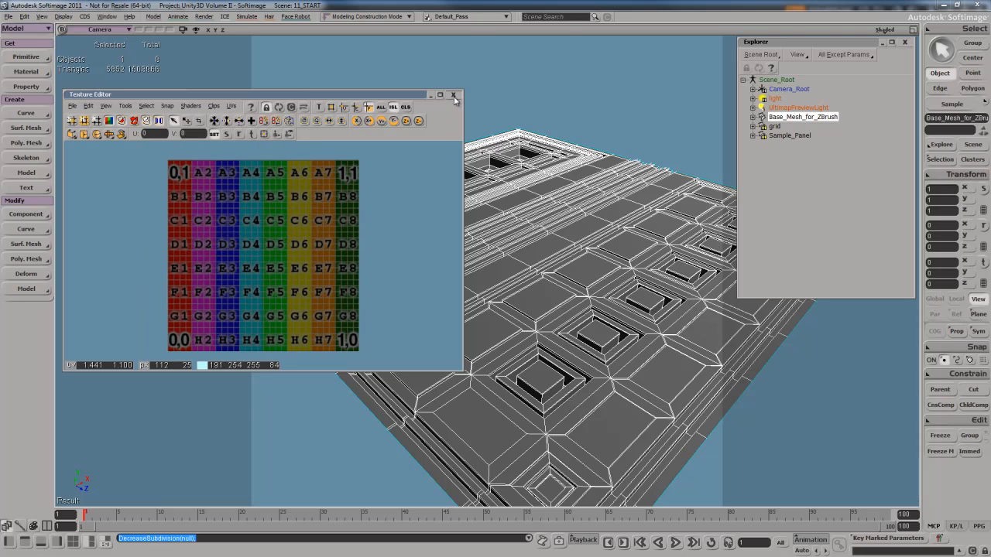
{"action": "left_click", "coordinate": [453, 95]}
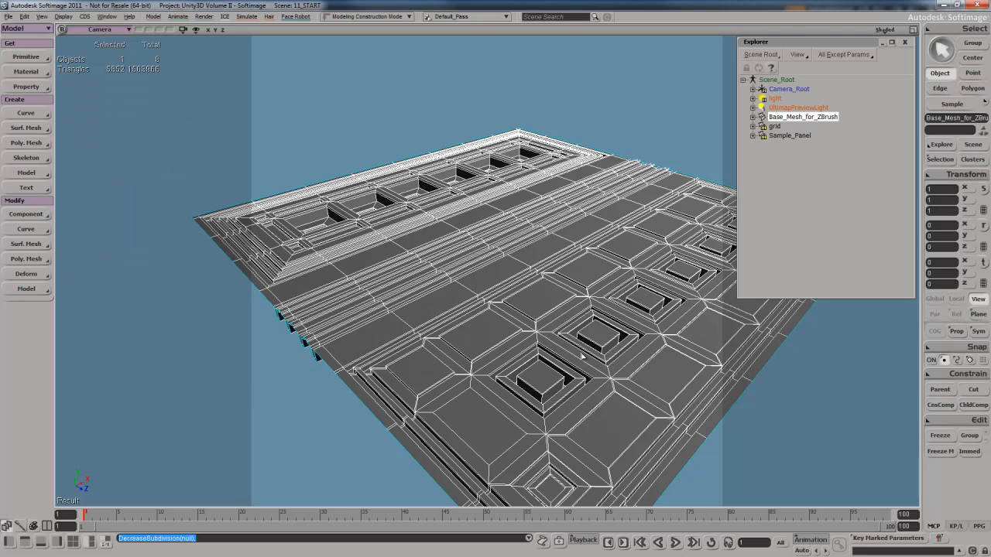
Step: Select the whole base mesh and decrease its subdivision to the lowest level in preparation for export
{"action": "key", "text": "s"}
{"action": "right_click_drag", "start_coordinate": [582, 356], "coordinate": [573, 351]}
{"action": "middle_click_drag", "start_coordinate": [573, 352], "coordinate": [577, 353]}
{"action": "right_click_drag", "start_coordinate": [548, 374], "coordinate": [557, 353]}
{"action": "key", "text": "f"}
{"action": "key", "text": "s"}
{"action": "scroll", "coordinate": [555, 345], "scroll_direction": "up", "scroll_amount": 2}
{"action": "key", "text": "s"}
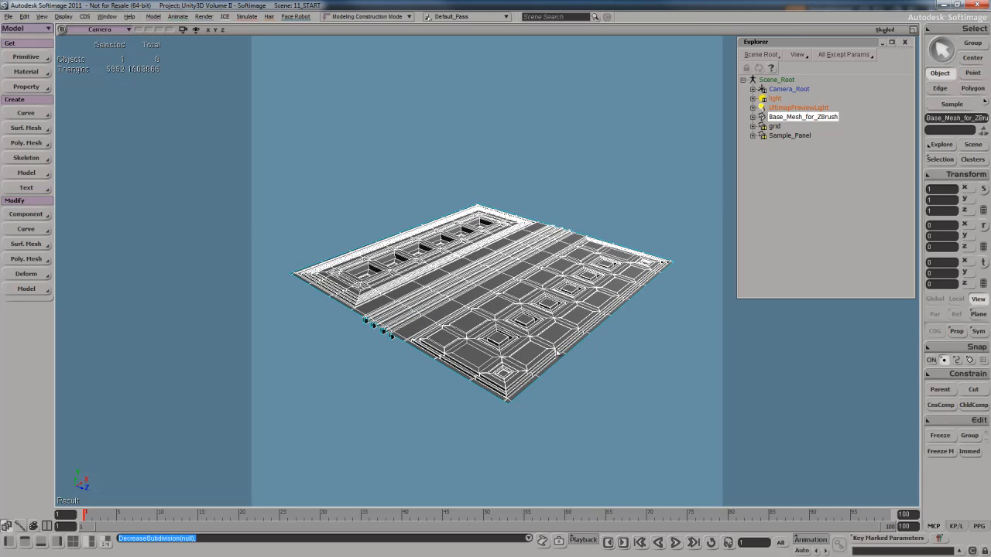
{"action": "left_click", "coordinate": [533, 291]}
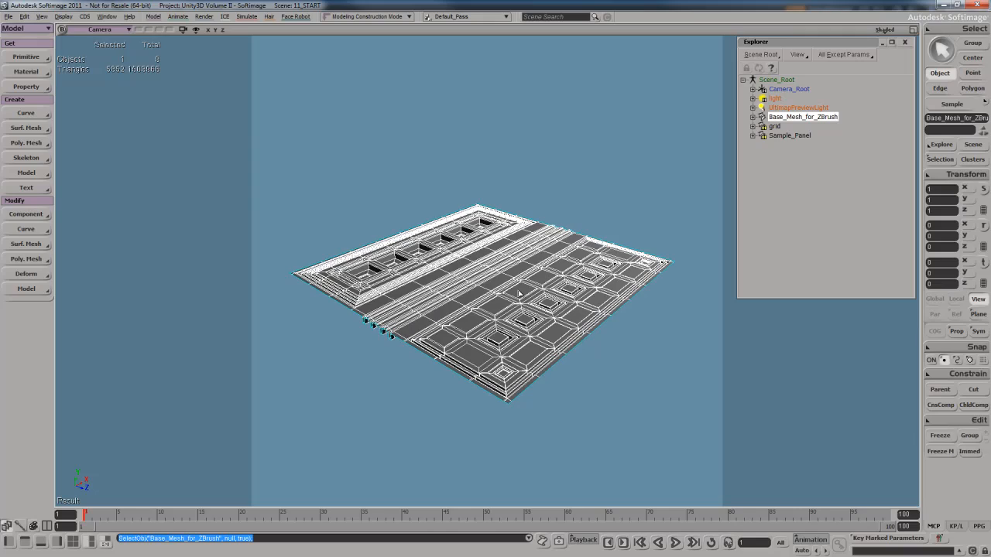
{"action": "key", "text": "minus"}
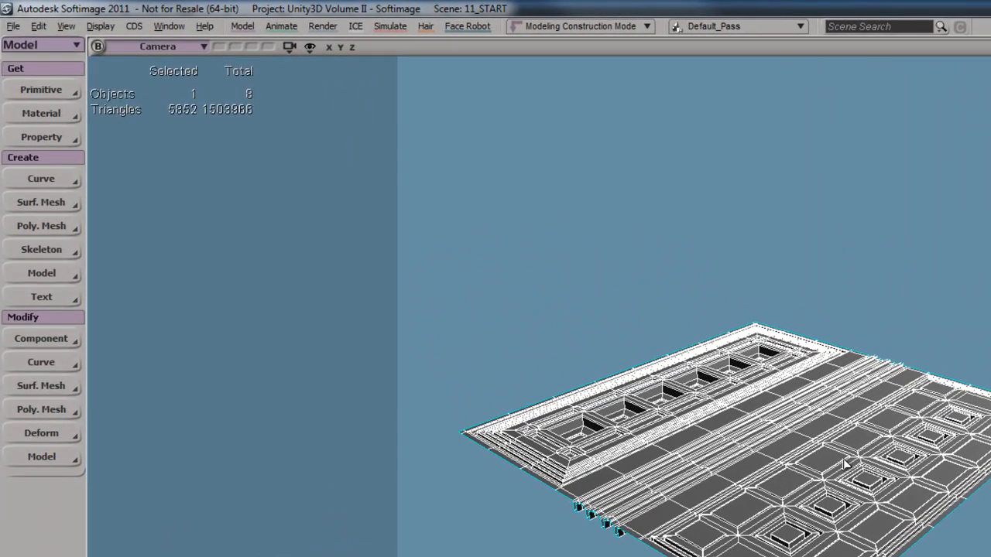
Step: Start a Wavefront OBJ export of the base mesh with Export Material turned off
{"action": "key", "text": "alt+f"}
{"action": "mouse_move", "coordinate": [83, 224]}
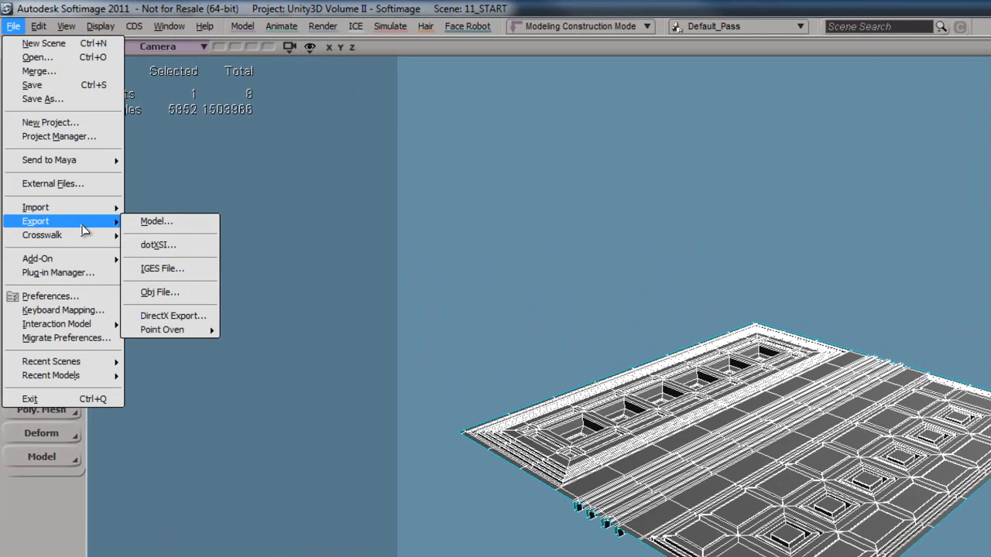
{"action": "left_click", "coordinate": [188, 298]}
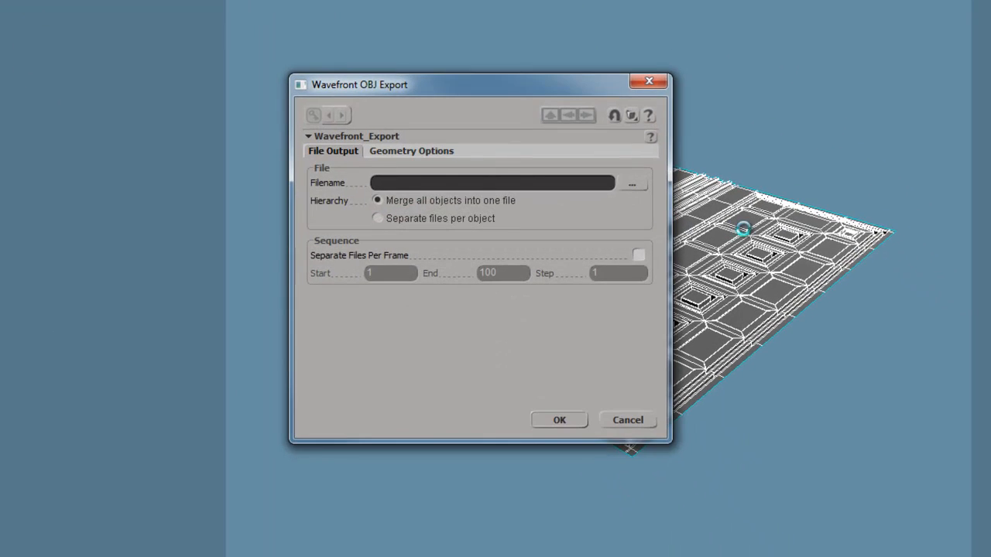
{"action": "left_click", "coordinate": [399, 154]}
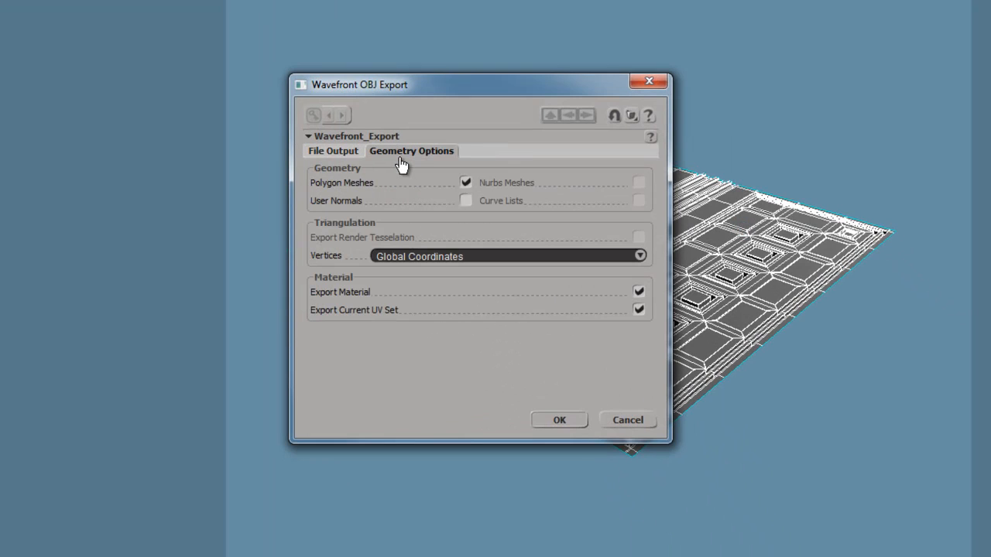
{"action": "left_click", "coordinate": [638, 293]}
{"action": "left_click", "coordinate": [347, 158]}
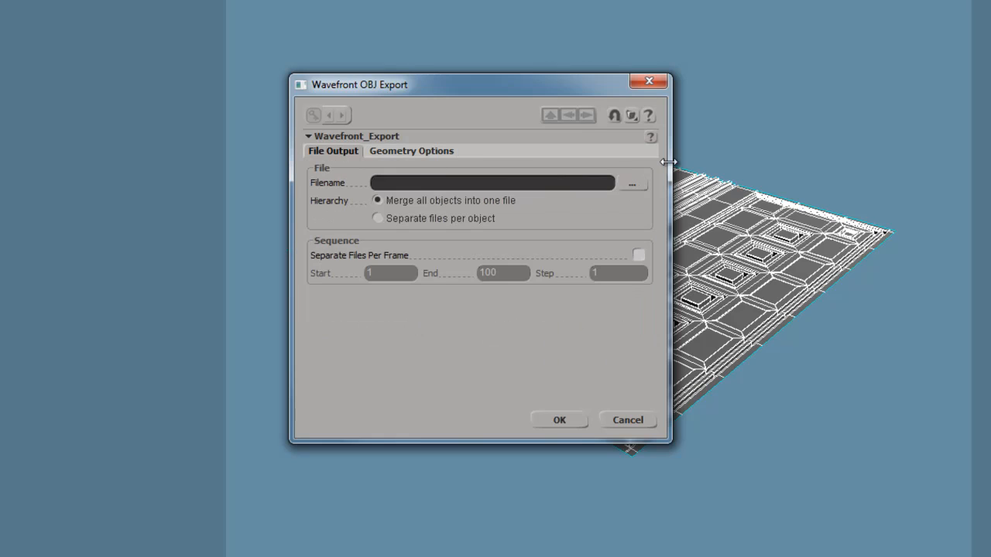
Step: Export the mesh to the project's Models folder with the file name Sample_Panel_from_XSI
{"action": "left_click", "coordinate": [640, 188]}
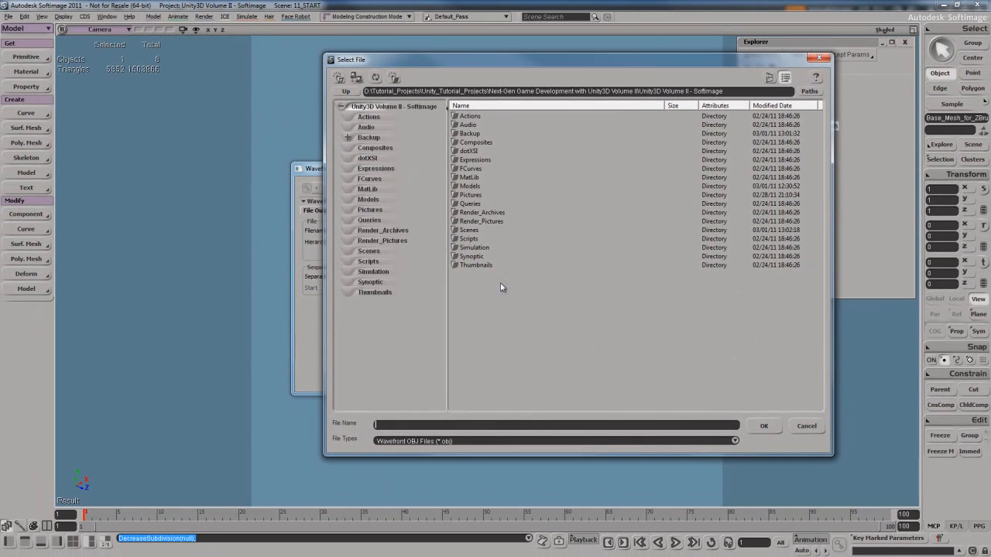
{"action": "double_click", "coordinate": [470, 185]}
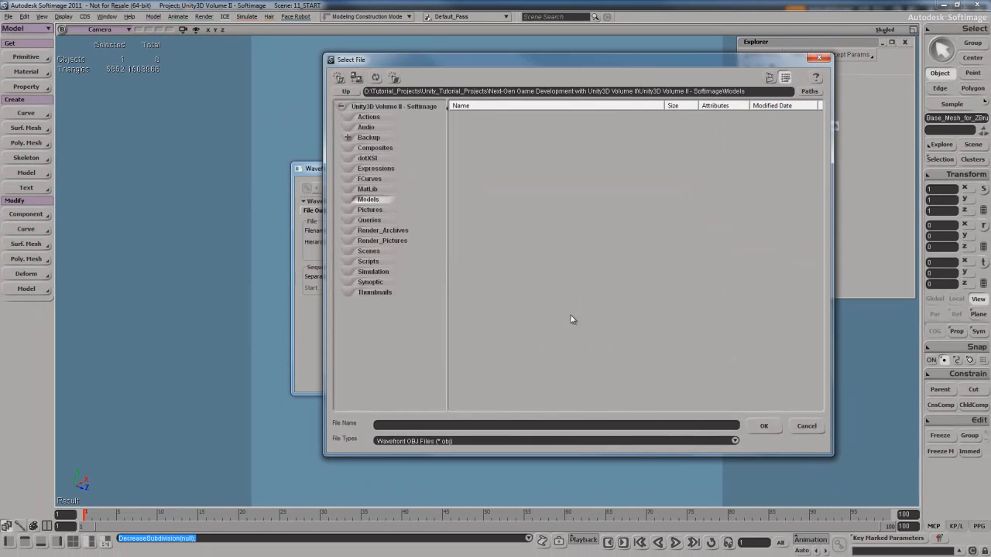
{"action": "left_click", "coordinate": [580, 424]}
{"action": "type", "text": "Sample_Panel_from_XSI"}
{"action": "key", "text": "Return"}
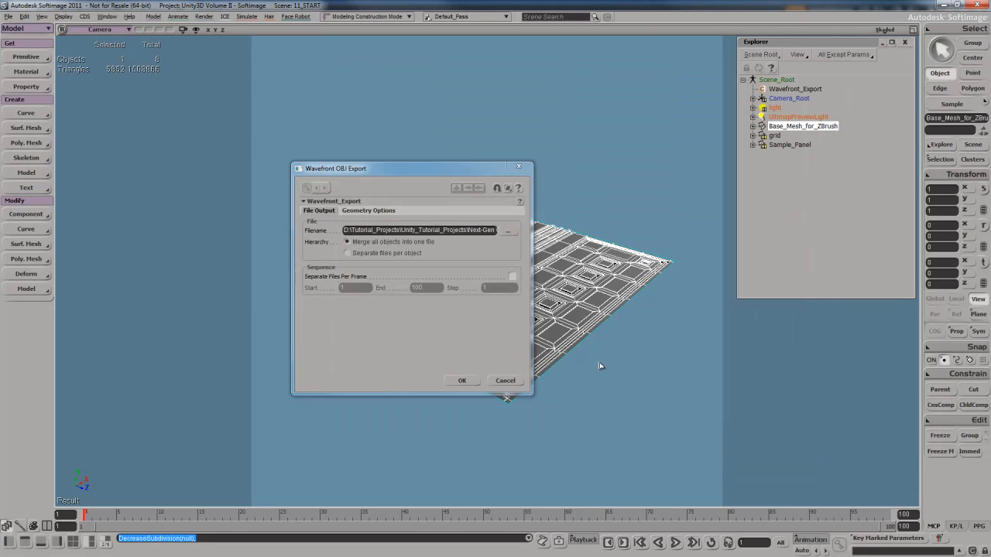
{"action": "left_click", "coordinate": [462, 380]}
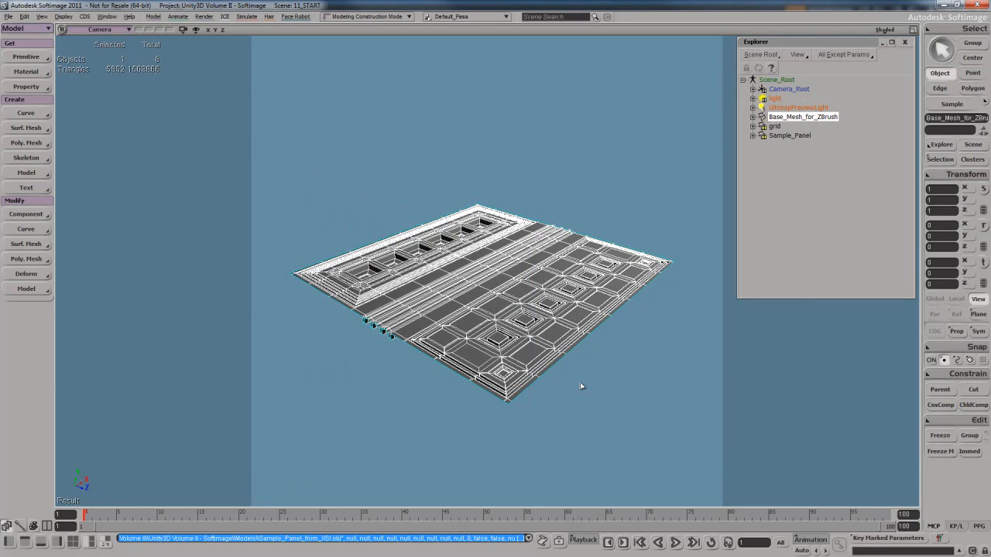
Step: Switch to ZBrush and divide the Sample_Panel_from_XSI mesh up to subdivision level 3
{"action": "left_click", "coordinate": [656, 378]}
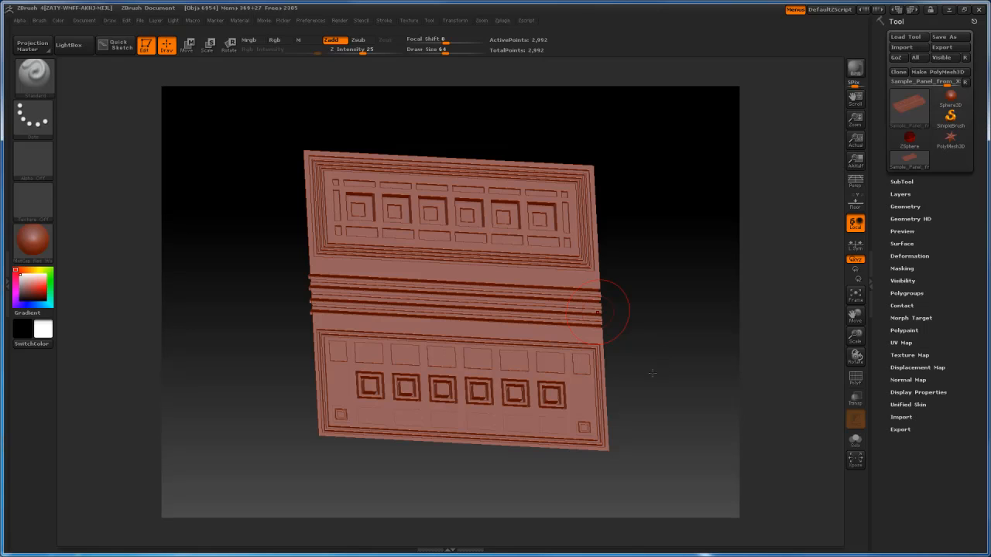
{"action": "left_click_drag", "start_coordinate": [652, 373], "coordinate": [668, 327]}
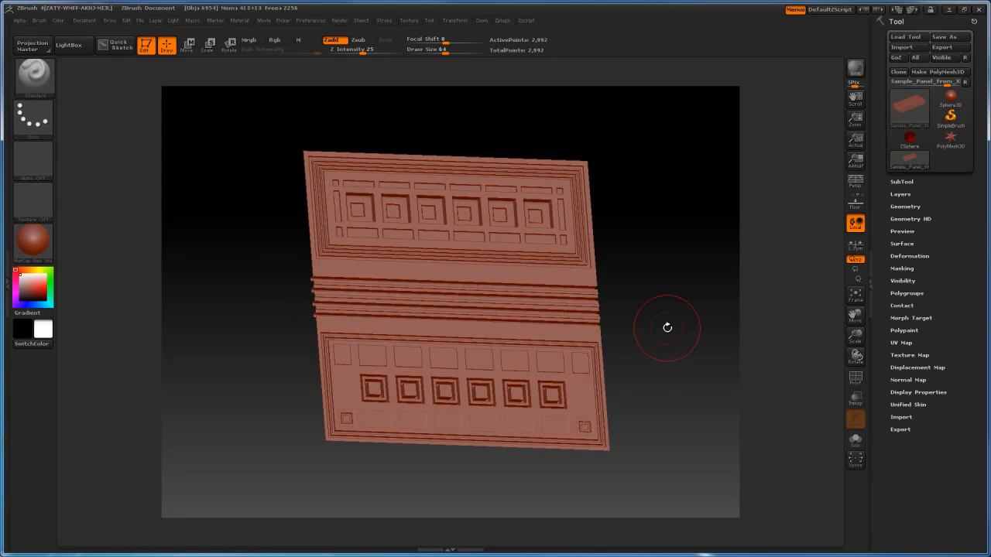
{"action": "left_click", "coordinate": [905, 207]}
{"action": "left_click", "coordinate": [908, 260]}
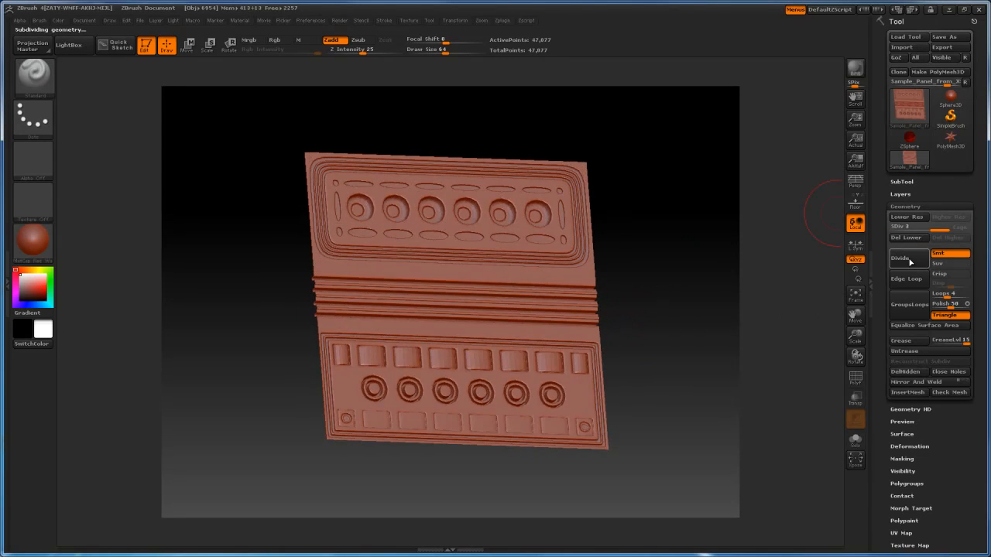
{"action": "left_click_drag", "start_coordinate": [728, 271], "coordinate": [697, 310]}
{"action": "key", "text": "shift+f"}
{"action": "key", "text": "shift+f"}
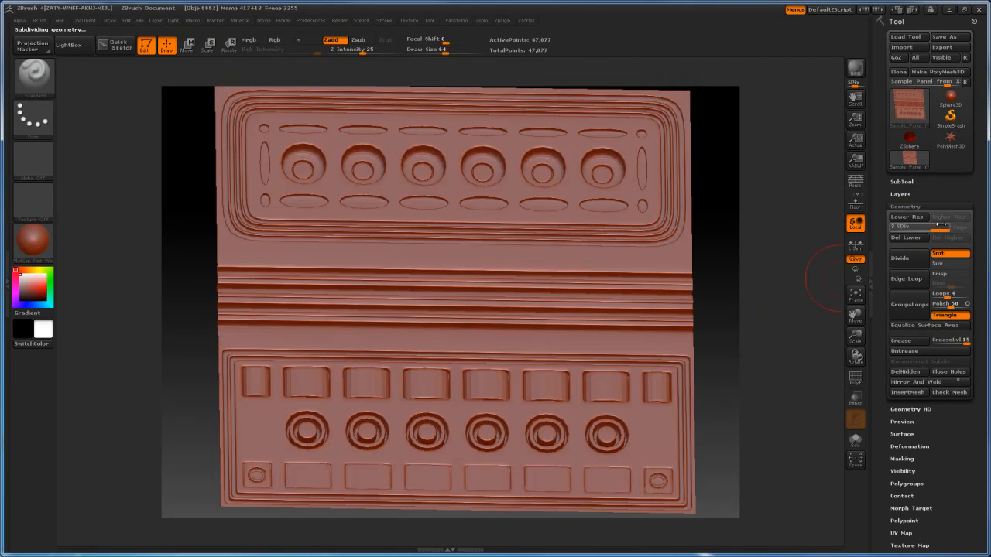
Step: Divide the panel mesh twice more to reach subdivision level 5, and inspect the smoothed surface
{"action": "left_click", "coordinate": [904, 259]}
{"action": "left_click", "coordinate": [904, 259]}
{"action": "mouse_move", "coordinate": [908, 117]}
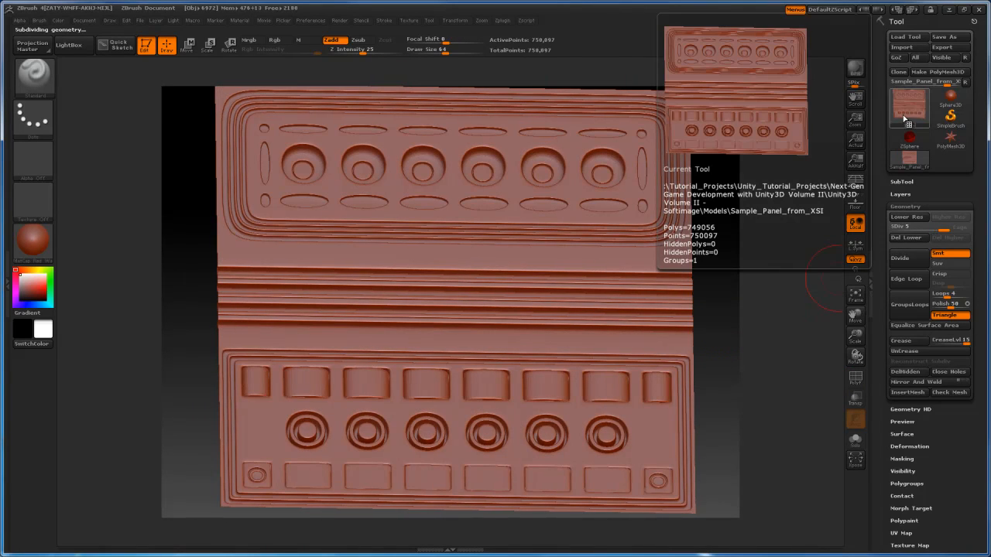
{"action": "left_click_drag", "start_coordinate": [715, 307], "coordinate": [713, 351]}
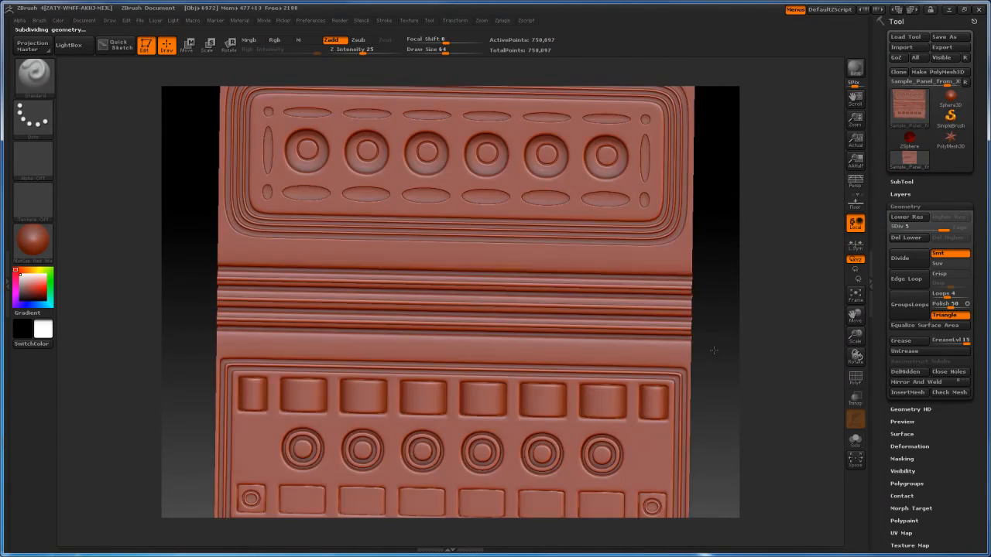
{"action": "left_click_drag", "start_coordinate": [735, 310], "coordinate": [726, 280]}
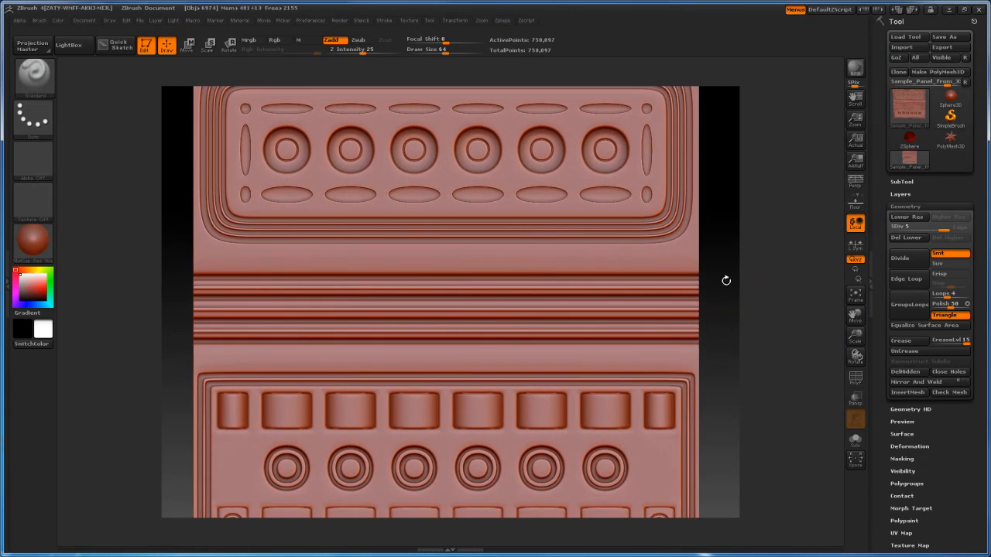
Step: Choose the Blob brush, turn off Rgb, switch to Zsub and reduce Z Intensity to 9
{"action": "left_click", "coordinate": [44, 86]}
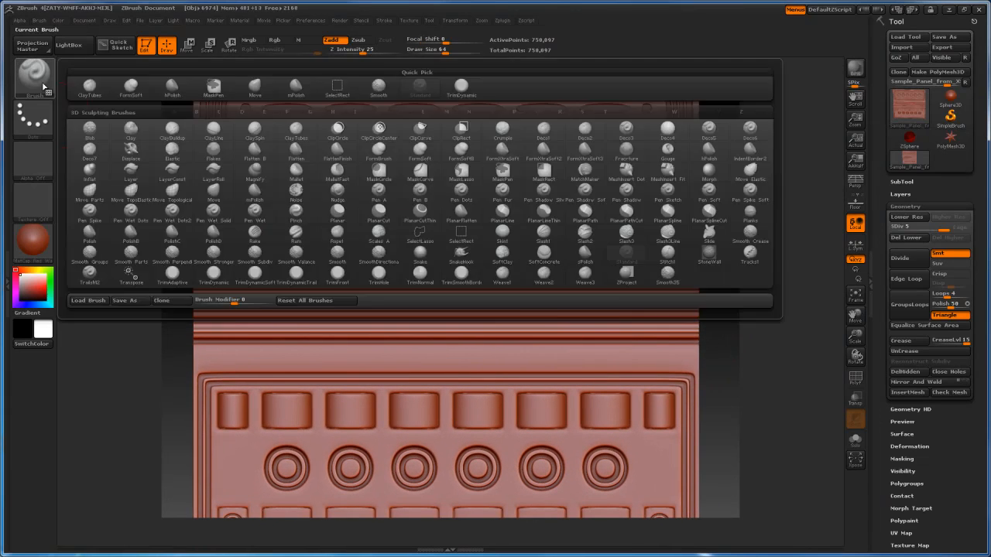
{"action": "left_click", "coordinate": [37, 68]}
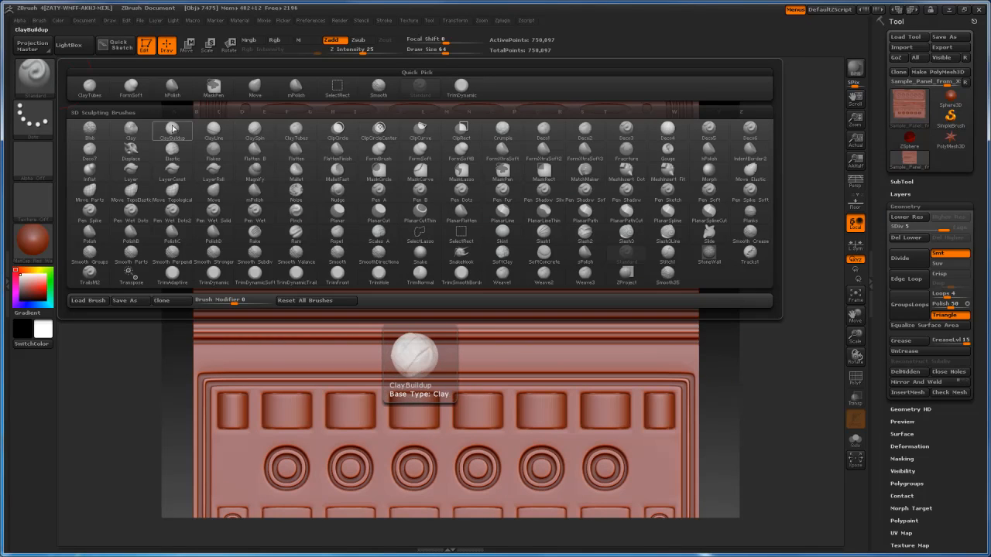
{"action": "left_click", "coordinate": [90, 128]}
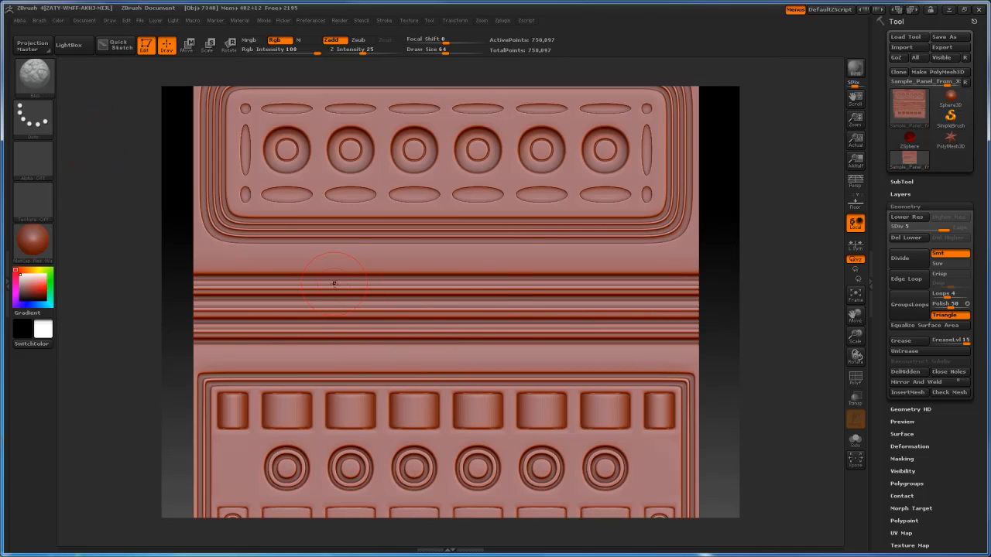
{"action": "left_click_drag", "start_coordinate": [334, 283], "coordinate": [517, 285]}
{"action": "key", "text": "ctrl+z"}
{"action": "left_click", "coordinate": [278, 40]}
{"action": "left_click_drag", "start_coordinate": [365, 49], "coordinate": [347, 50]}
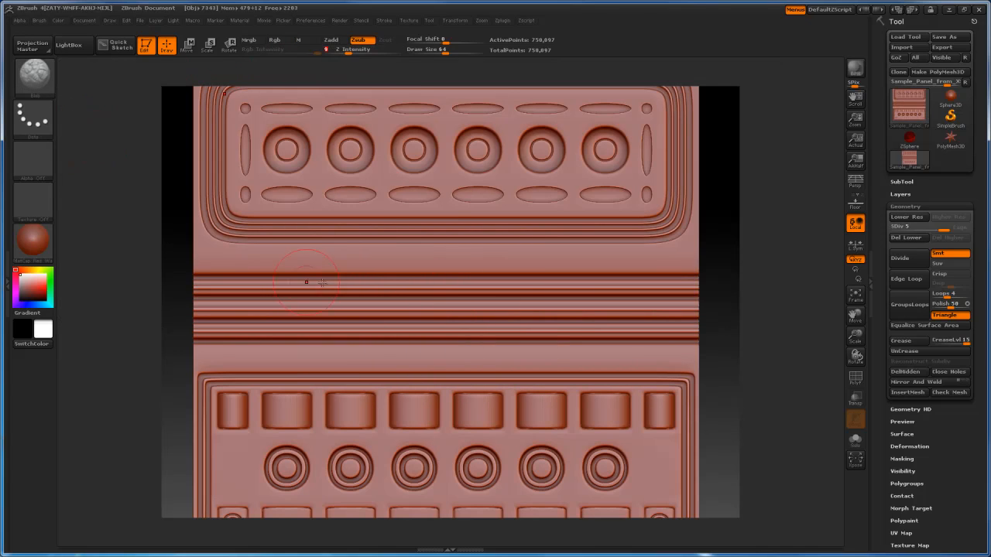
Step: Sculpt shallow, uneven dents along the horizontal mouldings in the middle of the panel with the Blob brush at Z Intensity 2
{"action": "left_click_drag", "start_coordinate": [423, 280], "coordinate": [457, 281]}
{"action": "key", "text": "ctrl+z"}
{"action": "left_click_drag", "start_coordinate": [712, 329], "coordinate": [573, 298]}
{"action": "mouse_move", "coordinate": [702, 292]}
{"action": "left_mouse_down"}
{"action": "mouse_move", "coordinate": [726, 275]}
{"action": "mouse_move", "coordinate": [728, 261]}
{"action": "mouse_move", "coordinate": [716, 263]}
{"action": "left_mouse_up"}
{"action": "left_click", "coordinate": [482, 398]}
{"action": "key", "text": "ctrl+z"}
{"action": "key", "text": "space"}
{"action": "mouse_move", "coordinate": [413, 336]}
{"action": "left_mouse_down"}
{"action": "mouse_move", "coordinate": [522, 305]}
{"action": "mouse_move", "coordinate": [635, 305]}
{"action": "left_mouse_up"}
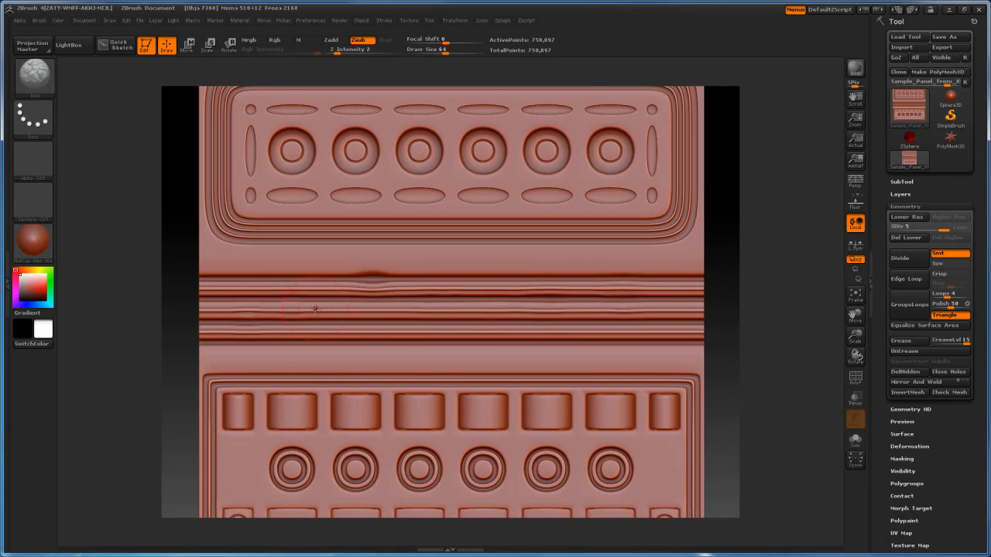
Step: Scratch the middle mouldings with the Rake brush in Zsub mode at Z Intensity 9, and undo the stray stroke between the upper round recesses
{"action": "key", "text": "b"}
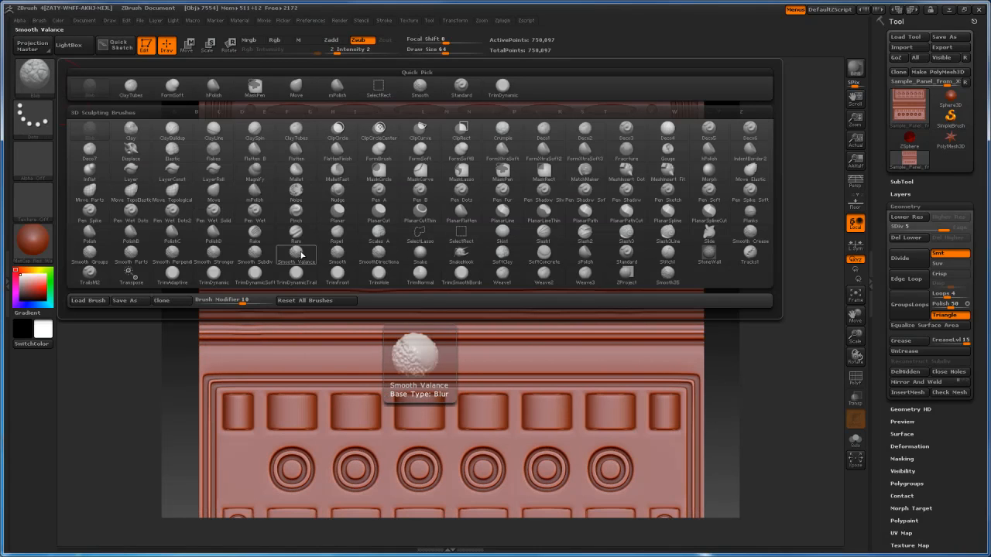
{"action": "left_click", "coordinate": [259, 242]}
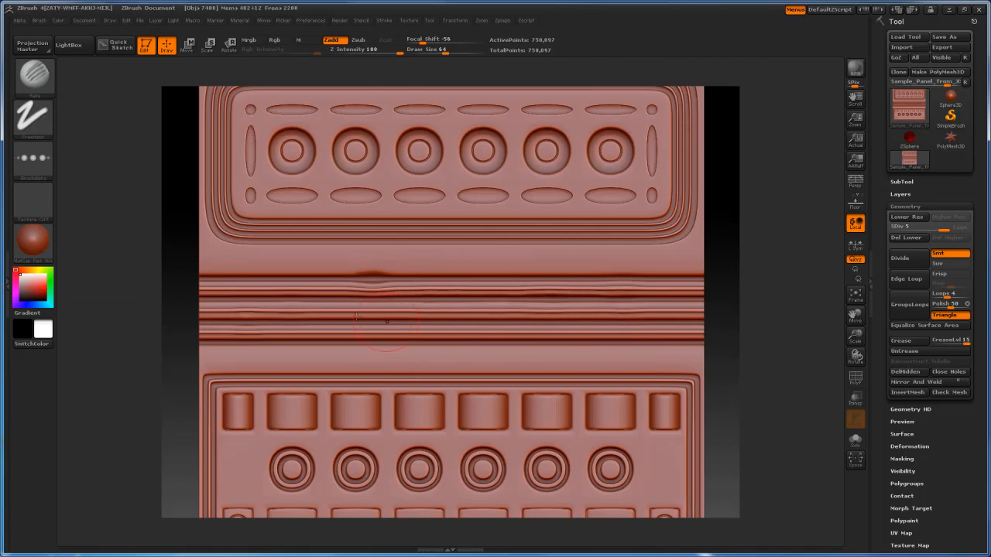
{"action": "left_click_drag", "start_coordinate": [400, 49], "coordinate": [348, 50]}
{"action": "left_click_drag", "start_coordinate": [419, 262], "coordinate": [577, 314]}
{"action": "left_click_drag", "start_coordinate": [304, 172], "coordinate": [340, 180]}
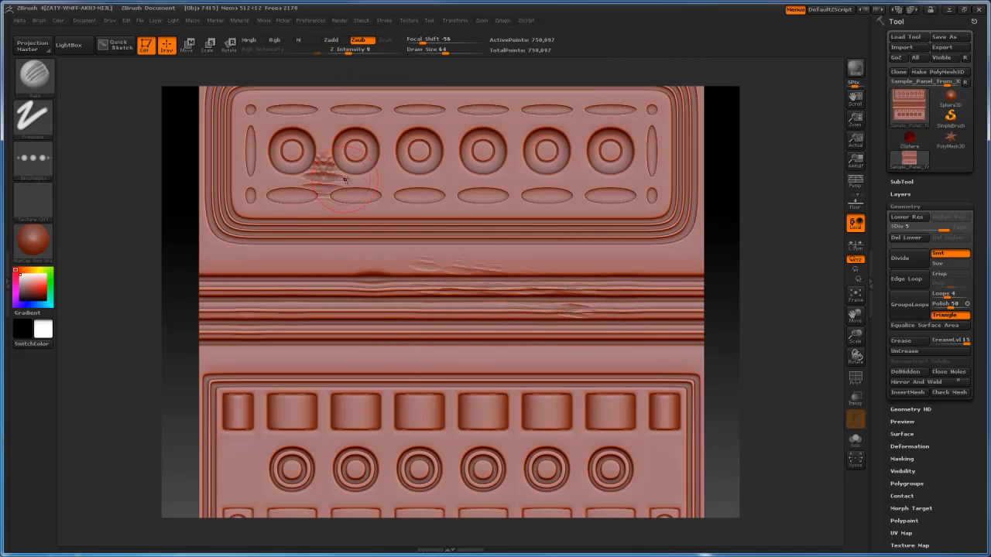
{"action": "key", "text": "ctrl+z"}
Step: Add faint Rake scratches to the plain bands around the mouldings at Z Intensity 2, reducing Draw Size to 37
{"action": "left_click_drag", "start_coordinate": [374, 49], "coordinate": [325, 50]}
{"action": "left_click_drag", "start_coordinate": [325, 250], "coordinate": [431, 261]}
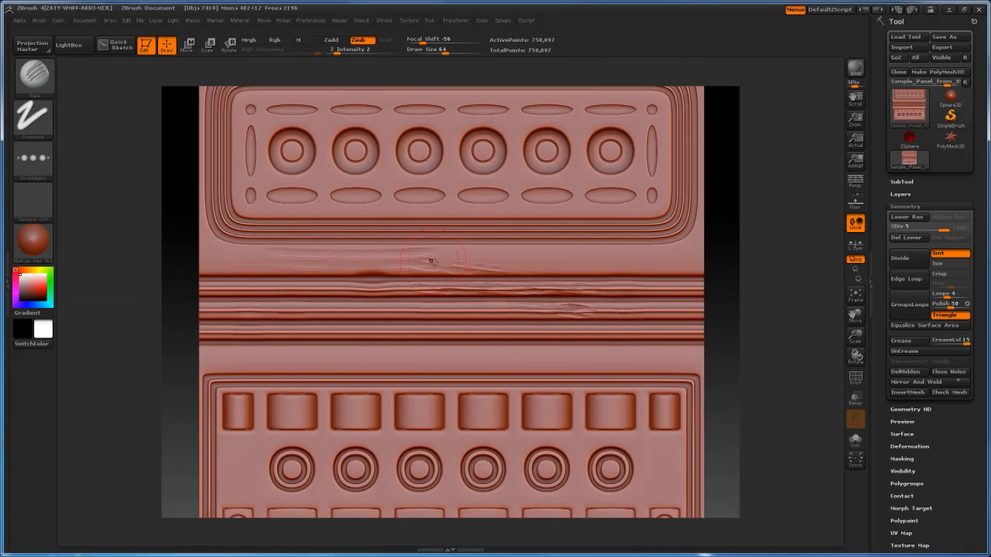
{"action": "key", "text": "space"}
{"action": "left_click_drag", "start_coordinate": [265, 351], "coordinate": [246, 352]}
{"action": "key", "text": "space"}
{"action": "left_click_drag", "start_coordinate": [555, 261], "coordinate": [633, 263]}
Step: Texture the upper recessed section with the SoftConcrete brush in Zsub mode, using Z Intensity 3 and Draw Size 61
{"action": "left_click", "coordinate": [33, 75]}
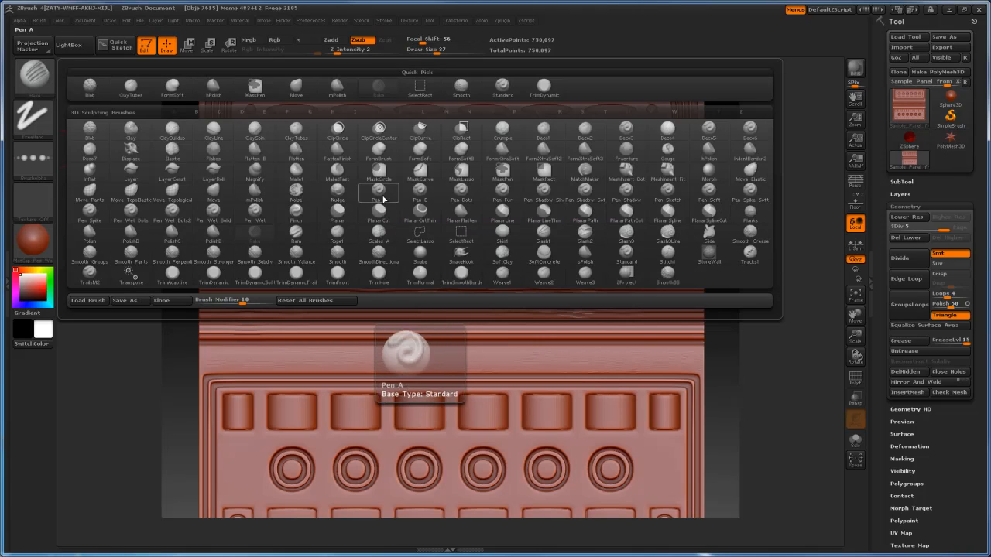
{"action": "left_click", "coordinate": [547, 255]}
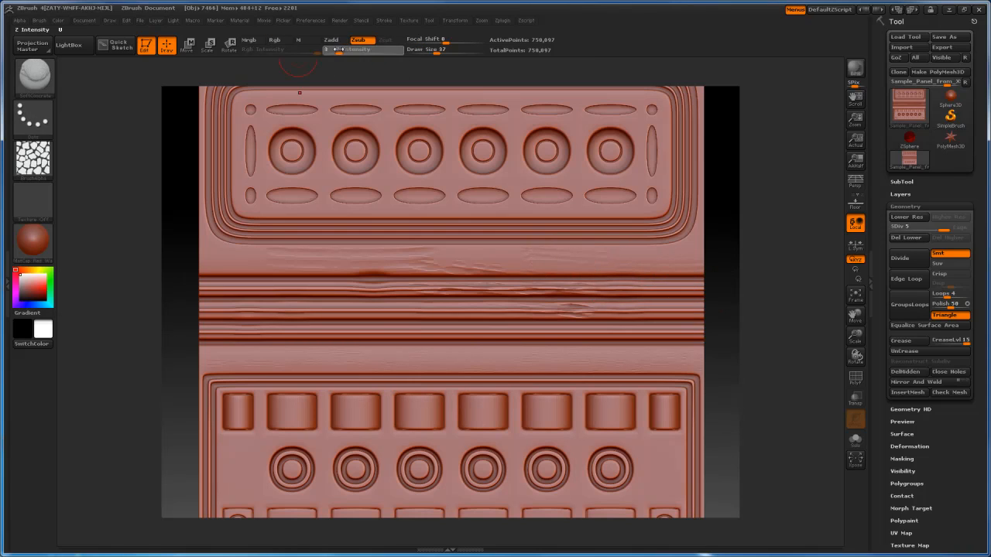
{"action": "key", "text": "s"}
{"action": "left_click", "coordinate": [459, 206]}
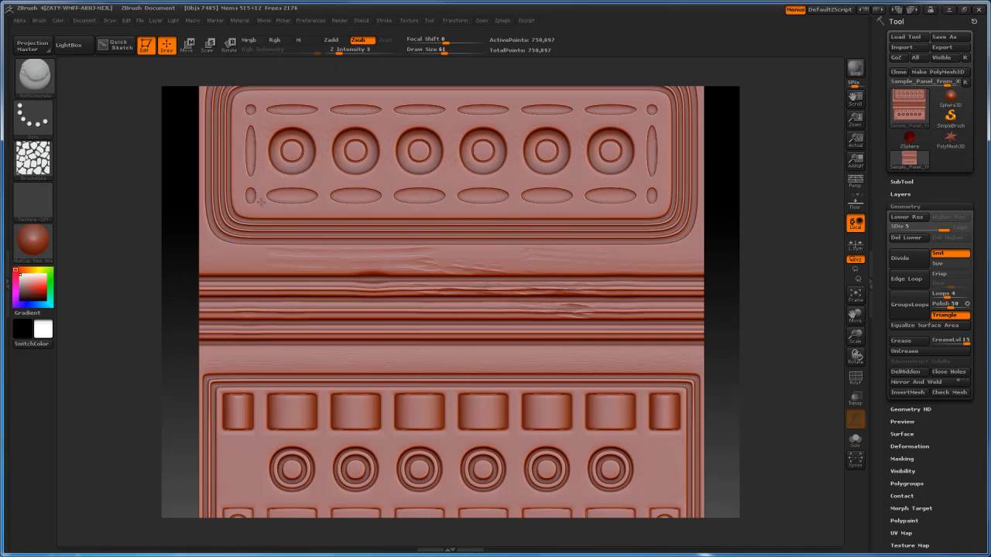
{"action": "left_click_drag", "start_coordinate": [734, 159], "coordinate": [614, 189], "text": "alt"}
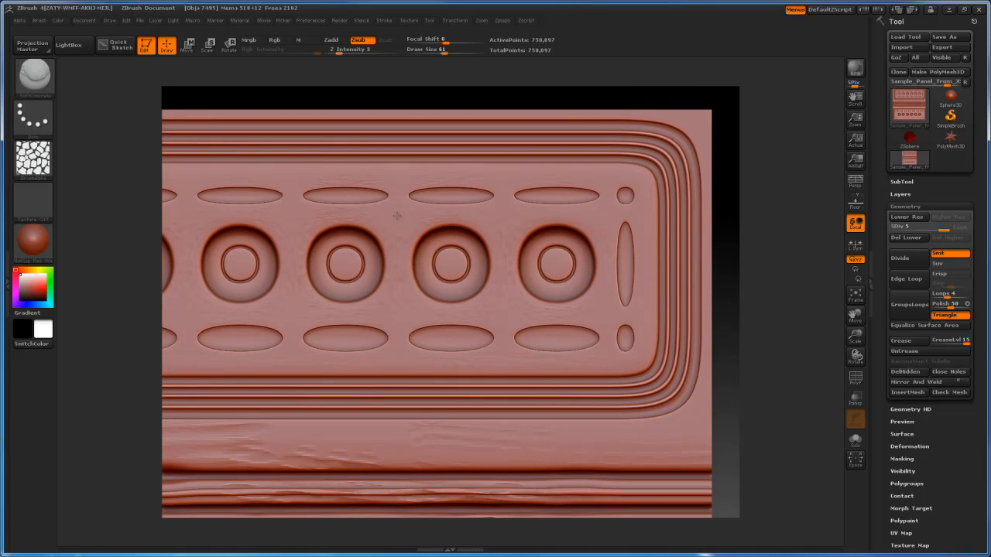
{"action": "left_click_drag", "start_coordinate": [775, 513], "coordinate": [772, 307], "text": "alt"}
{"action": "left_click_drag", "start_coordinate": [772, 307], "coordinate": [695, 199]}
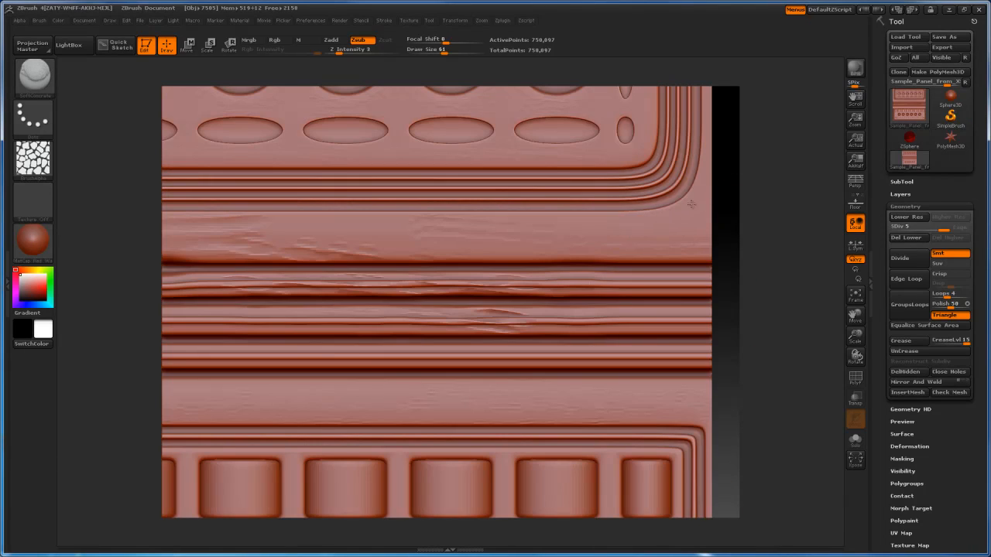
Step: Texture the lower section and its round bosses with the SoftConcrete brush at Draw Size 51 and Z Intensity 9
{"action": "left_click_drag", "start_coordinate": [725, 457], "coordinate": [735, 159], "text": "alt"}
{"action": "key", "text": "s"}
{"action": "mouse_move", "coordinate": [636, 288]}
{"action": "left_mouse_down"}
{"action": "mouse_move", "coordinate": [662, 287]}
{"action": "mouse_move", "coordinate": [584, 273]}
{"action": "mouse_move", "coordinate": [621, 270]}
{"action": "left_mouse_up"}
{"action": "key", "text": "s"}
{"action": "left_click", "coordinate": [348, 52]}
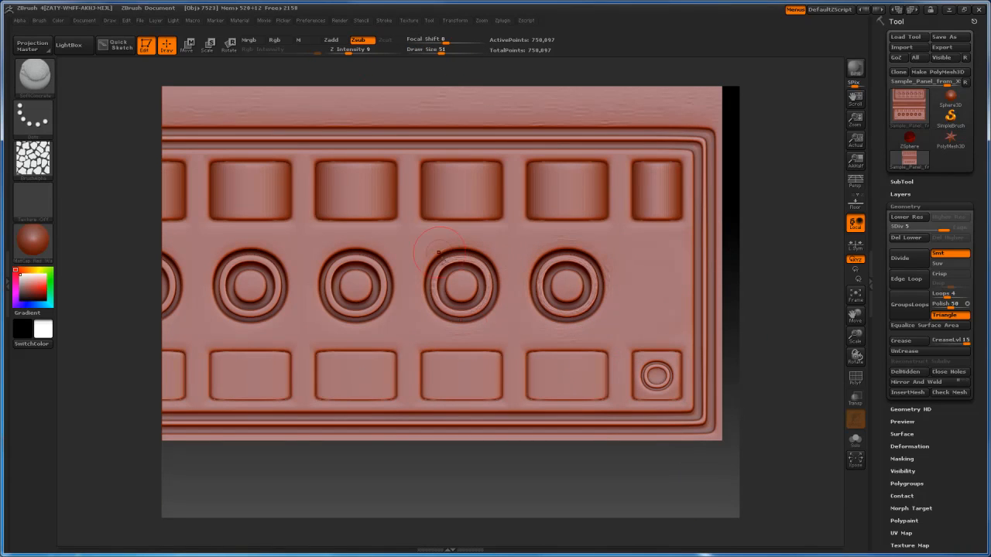
Step: Continue the SoftConcrete wear across the rest of the lower section at a softer Z Intensity of 4
{"action": "left_click_drag", "start_coordinate": [371, 469], "coordinate": [504, 470], "text": "alt"}
{"action": "left_click", "coordinate": [341, 52]}
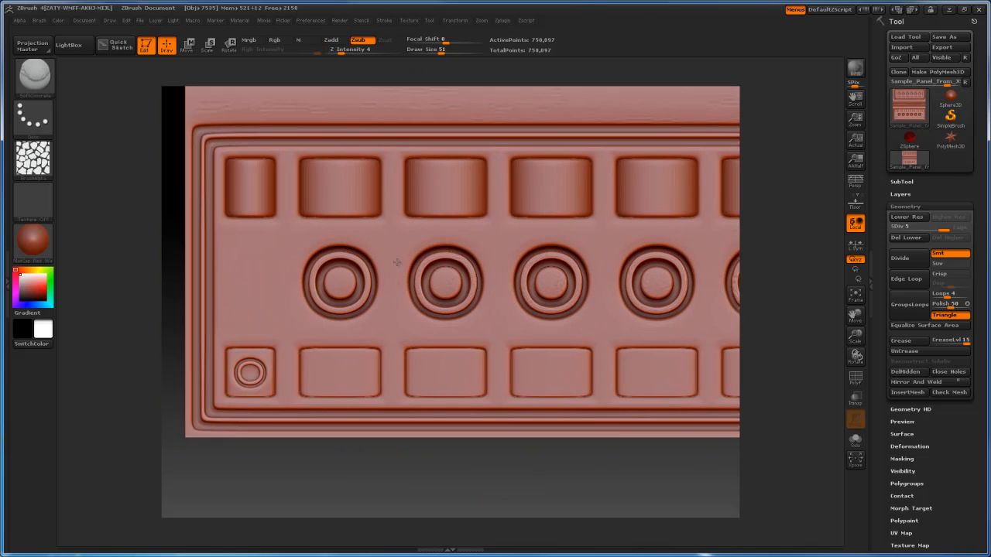
{"action": "left_click_drag", "start_coordinate": [379, 459], "coordinate": [436, 459], "text": "alt"}
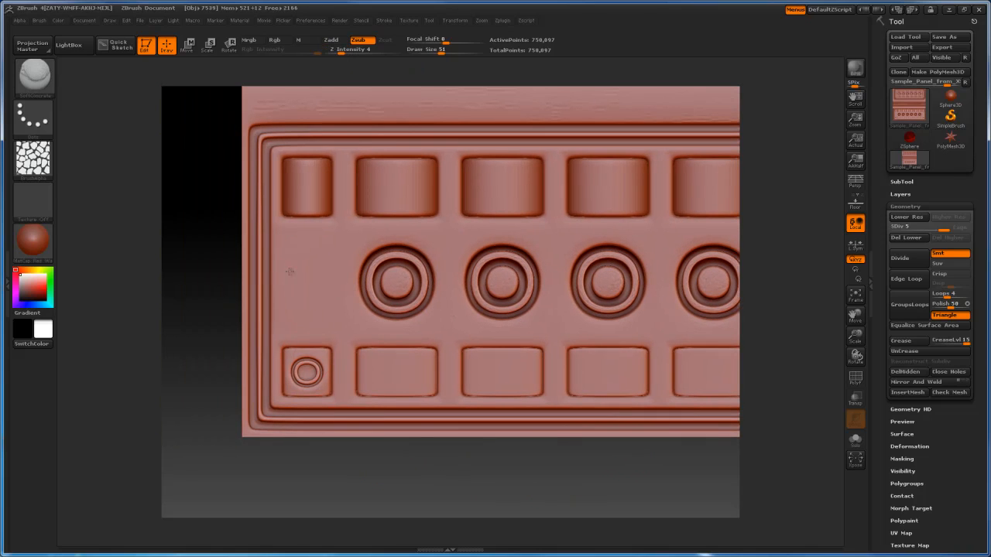
{"action": "mouse_move", "coordinate": [658, 465]}
{"action": "left_mouse_down", "text": "alt"}
{"action": "mouse_move", "coordinate": [434, 458]}
{"action": "mouse_move", "coordinate": [497, 471]}
{"action": "left_mouse_up", "text": "alt"}
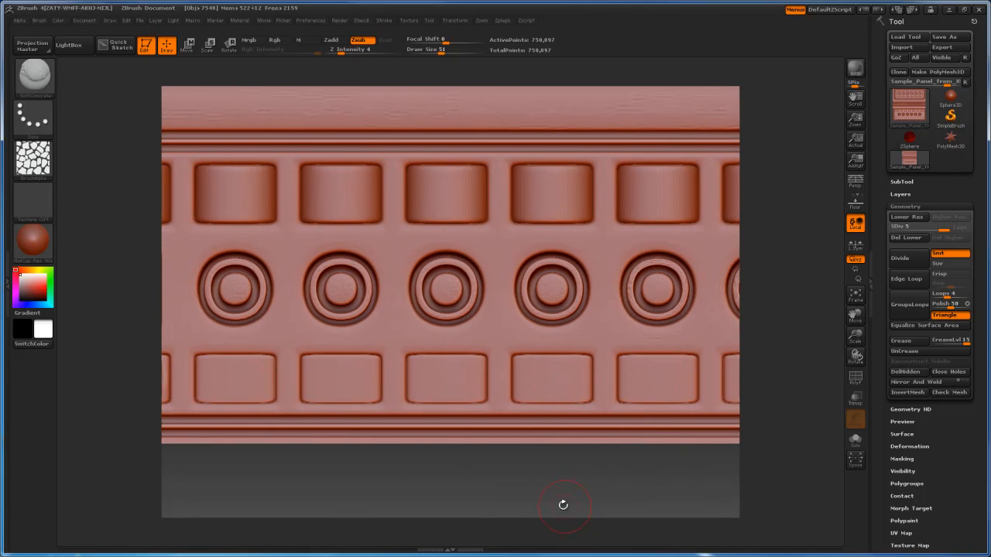
{"action": "left_click_drag", "start_coordinate": [564, 505], "coordinate": [551, 441], "text": "alt"}
Step: Choose the Fracture brush for the upper section, switch it to Zsub and set Z Intensity to 9
{"action": "mouse_move", "coordinate": [749, 125]}
{"action": "left_mouse_down", "text": "alt"}
{"action": "mouse_move", "coordinate": [756, 333]}
{"action": "mouse_move", "coordinate": [746, 426]}
{"action": "left_mouse_up", "text": "alt"}
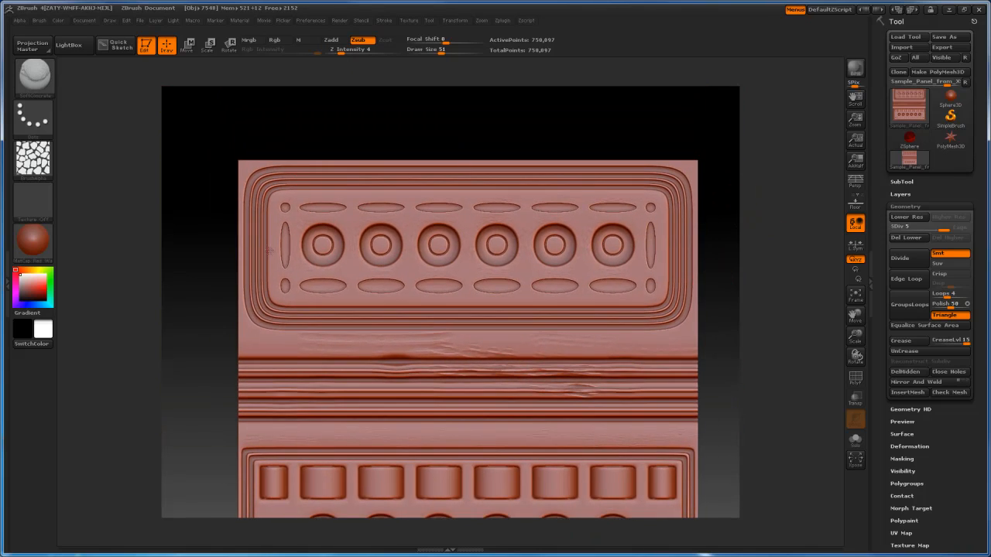
{"action": "left_click", "coordinate": [34, 76]}
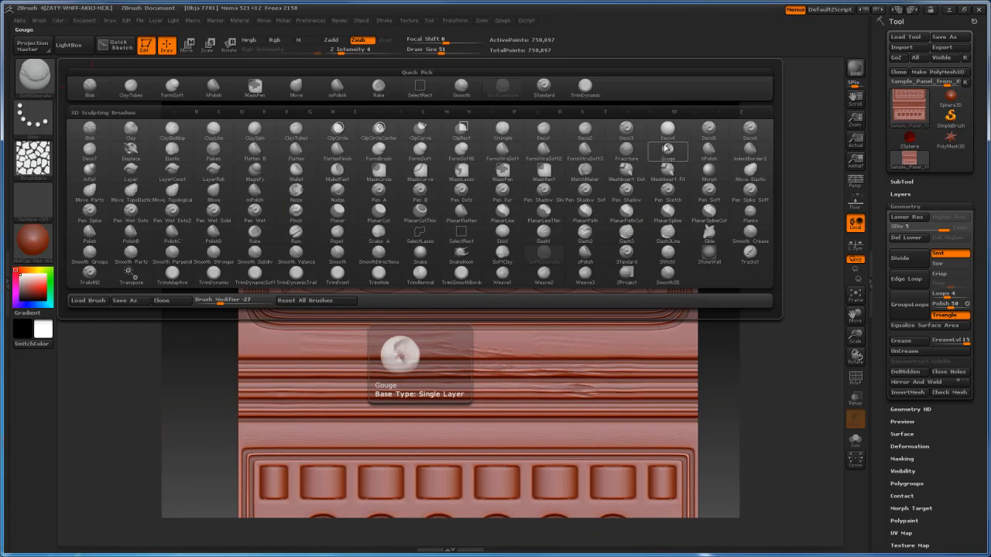
{"action": "left_click", "coordinate": [635, 154]}
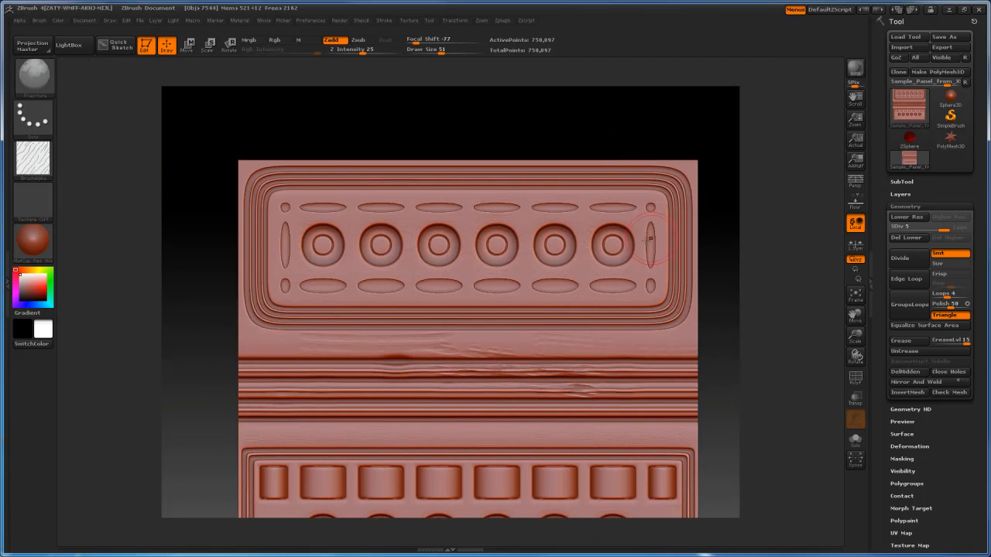
{"action": "mouse_move", "coordinate": [617, 132]}
{"action": "left_mouse_down"}
{"action": "mouse_move", "coordinate": [617, 113]}
{"action": "mouse_move", "coordinate": [657, 258]}
{"action": "left_mouse_up"}
{"action": "left_click", "coordinate": [359, 41]}
{"action": "left_click", "coordinate": [348, 50]}
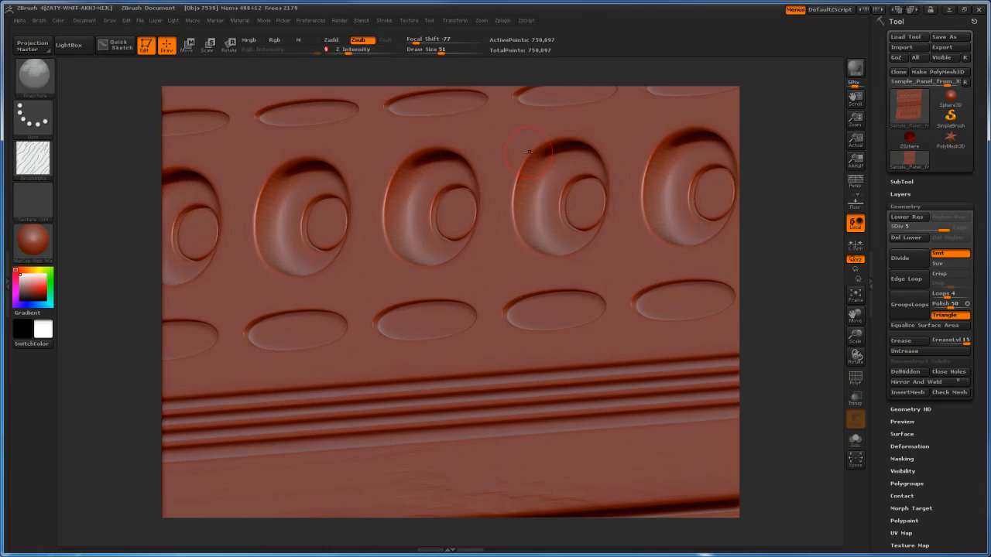
Step: Carve fine cracks inside the round recesses of the upper section with the Fracture brush at Draw Size 28
{"action": "key", "text": "s"}
{"action": "left_click", "coordinate": [514, 175]}
{"action": "left_click_drag", "start_coordinate": [754, 250], "coordinate": [636, 213], "text": "shift"}
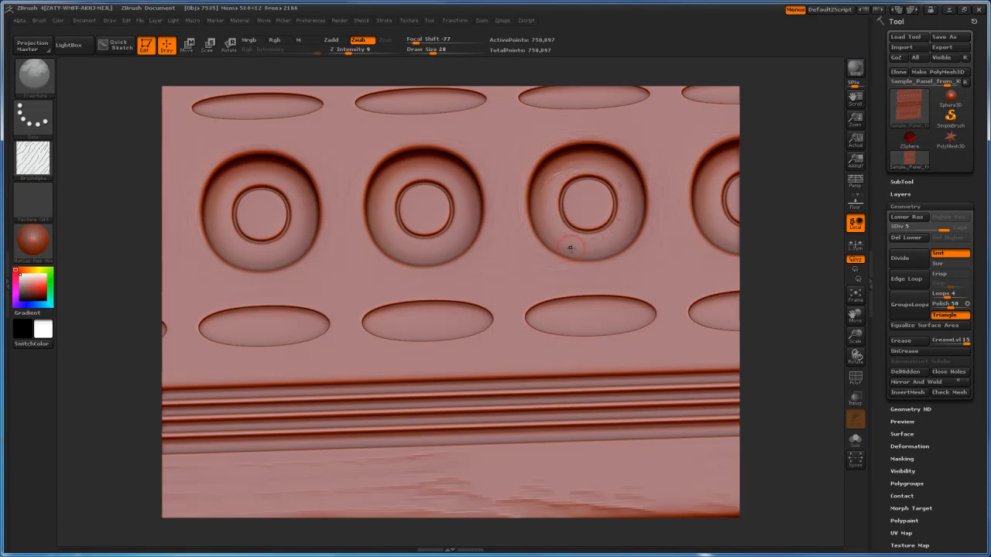
{"action": "mouse_move", "coordinate": [793, 233]}
{"action": "left_mouse_down"}
{"action": "mouse_move", "coordinate": [626, 265]}
{"action": "mouse_move", "coordinate": [583, 216]}
{"action": "left_mouse_up"}
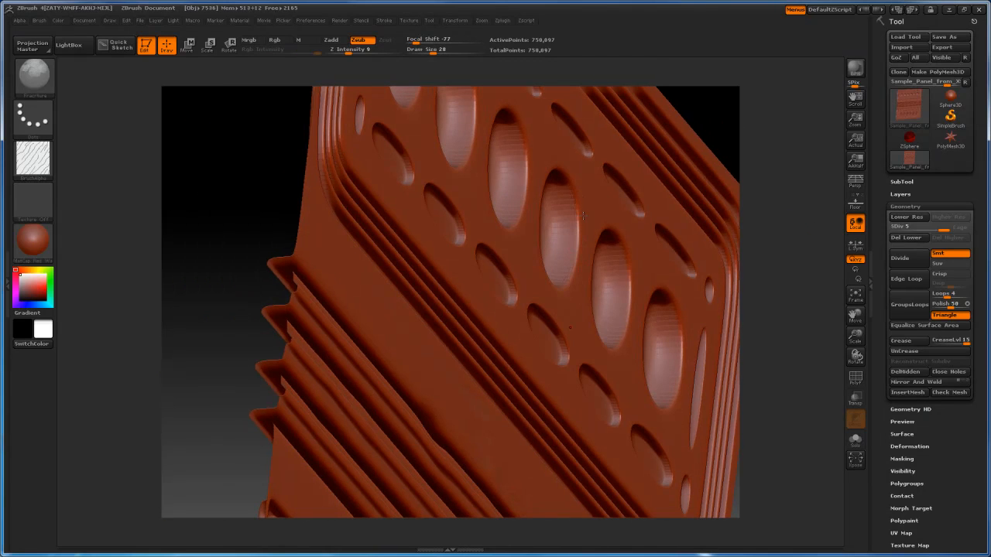
{"action": "left_click_drag", "start_coordinate": [630, 286], "coordinate": [492, 234]}
{"action": "left_click_drag", "start_coordinate": [716, 297], "coordinate": [691, 351], "text": "alt"}
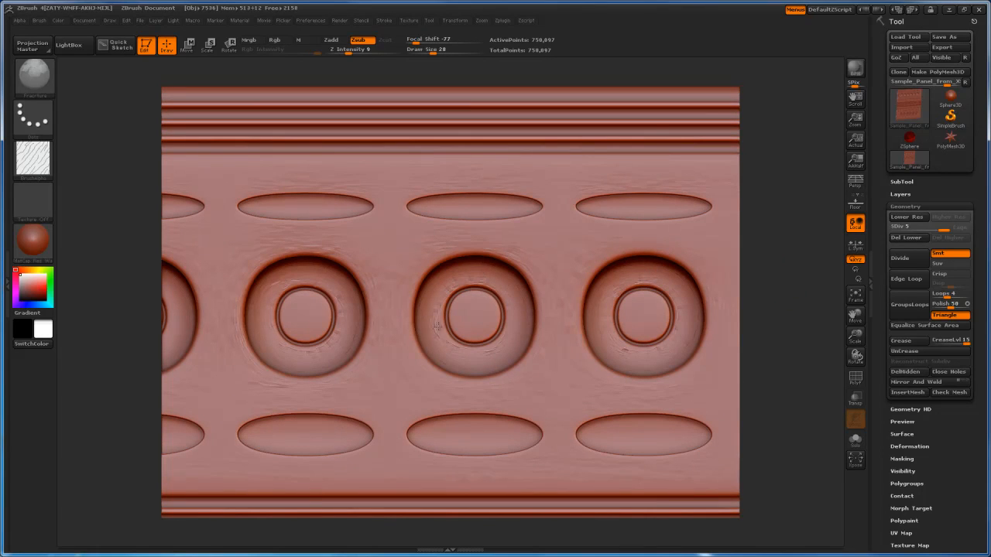
{"action": "left_click_drag", "start_coordinate": [608, 226], "coordinate": [460, 333], "text": "alt"}
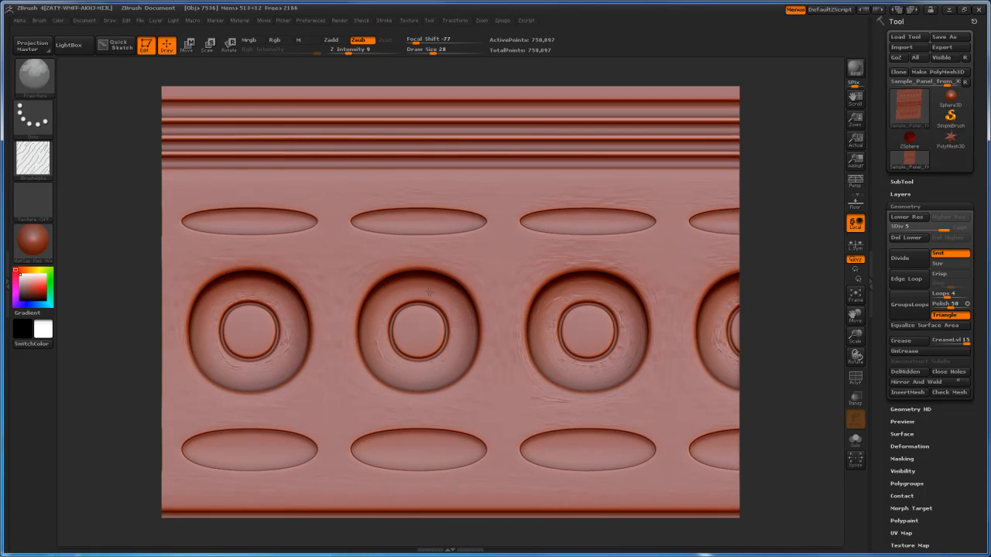
{"action": "left_click_drag", "start_coordinate": [802, 297], "coordinate": [528, 255], "text": "alt"}
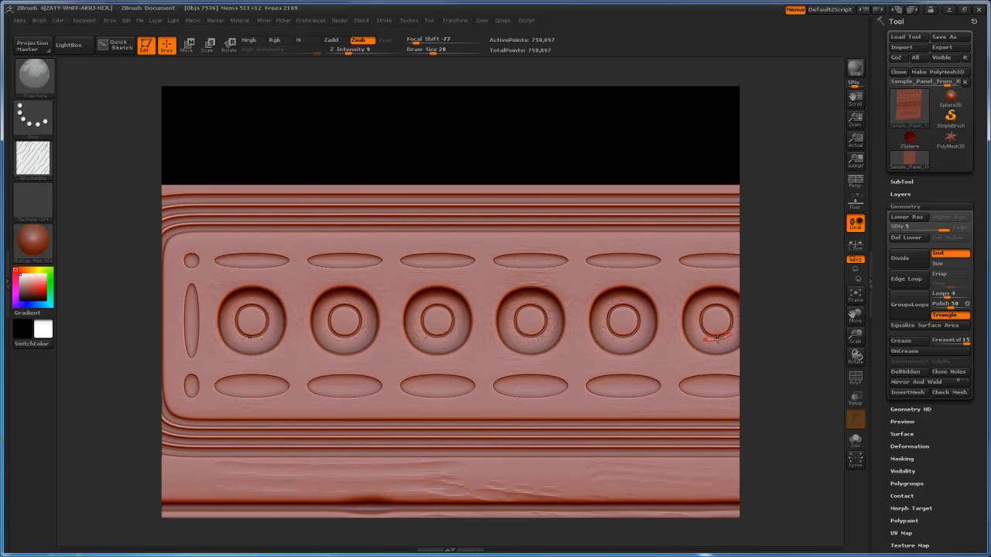
{"action": "left_click_drag", "start_coordinate": [791, 299], "coordinate": [548, 247], "text": "alt"}
Step: Carve Fracture detail into the oval slots and small corner recesses at the end of the upper section
{"action": "left_click_drag", "start_coordinate": [659, 318], "coordinate": [498, 216], "text": "alt"}
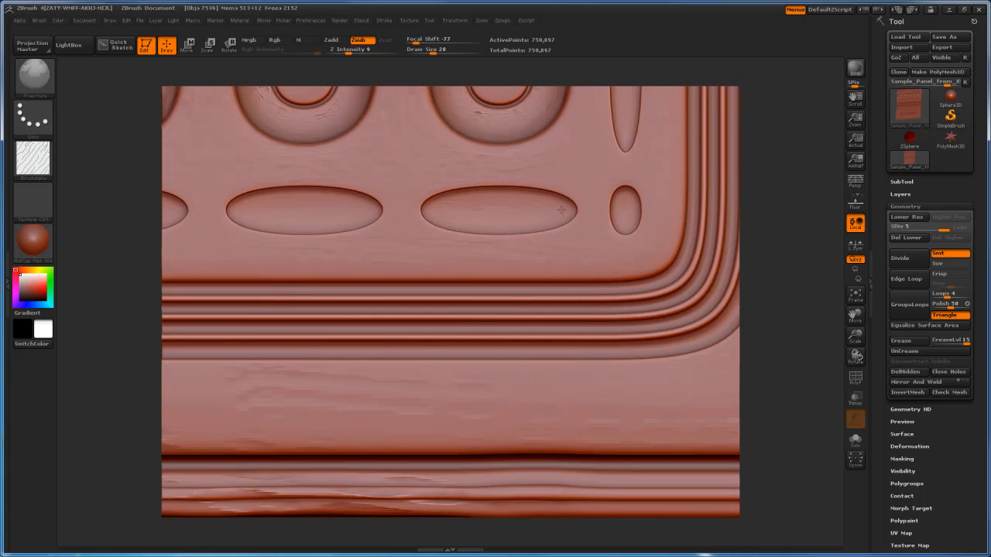
{"action": "right_click_drag", "start_coordinate": [639, 217], "coordinate": [641, 406], "text": "alt"}
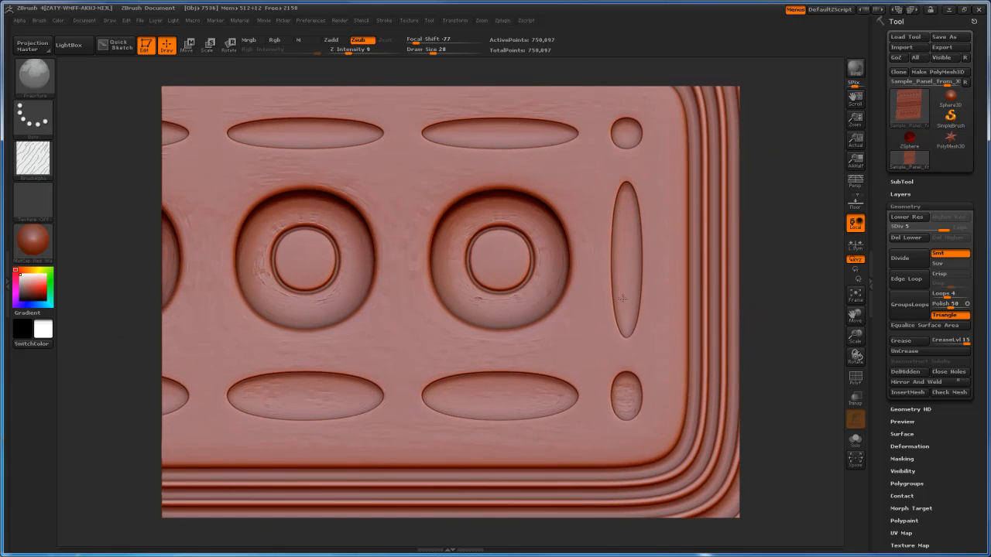
{"action": "right_click_drag", "start_coordinate": [709, 135], "coordinate": [700, 211], "text": "alt"}
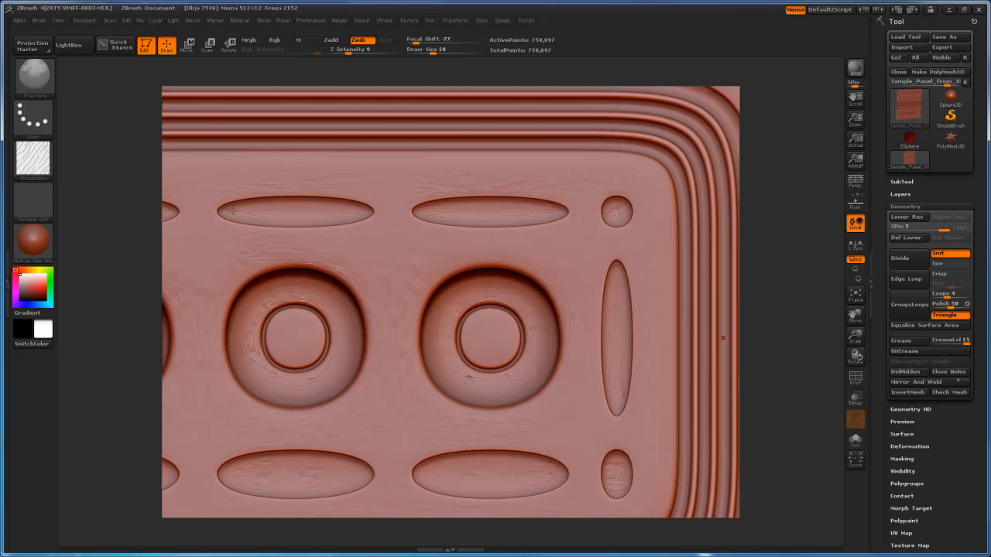
{"action": "left_click_drag", "start_coordinate": [795, 300], "coordinate": [780, 186], "text": "alt"}
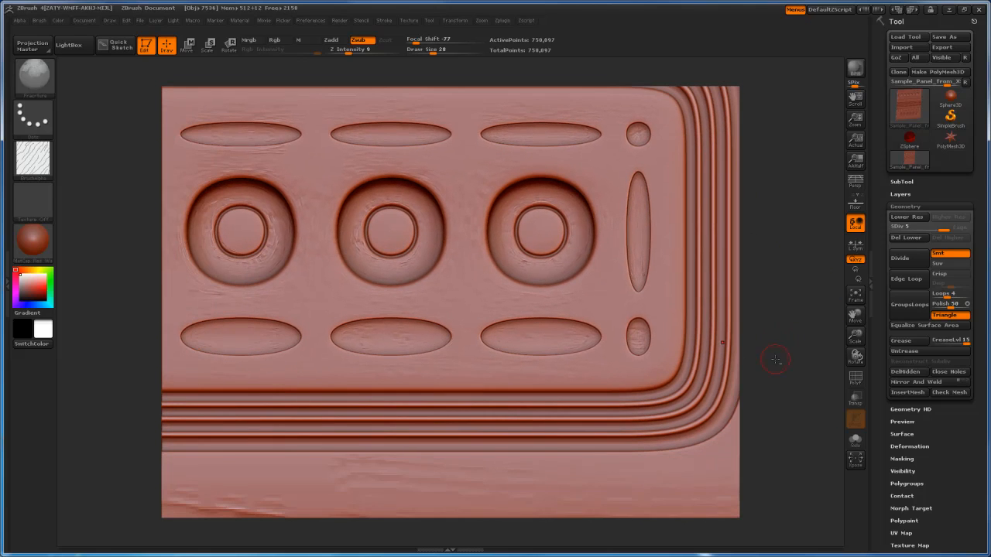
Step: Carve Fracture cracks into the centres of the round bosses along the lower section
{"action": "left_click_drag", "start_coordinate": [776, 359], "coordinate": [739, 153], "text": "alt"}
{"action": "left_click_drag", "start_coordinate": [692, 336], "coordinate": [619, 287], "text": "alt"}
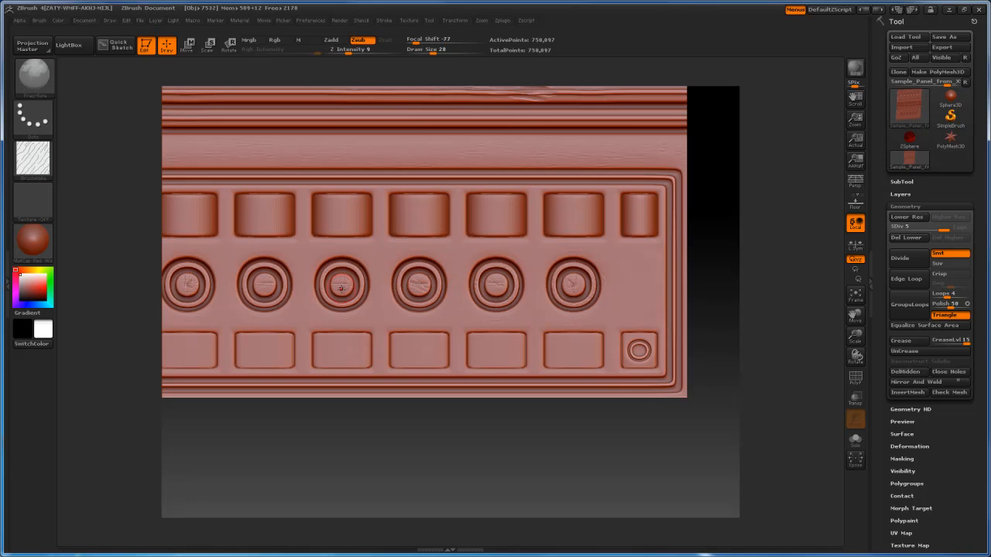
{"action": "mouse_move", "coordinate": [695, 297]}
{"action": "left_mouse_down", "text": "alt"}
{"action": "mouse_move", "coordinate": [669, 279]}
{"action": "mouse_move", "coordinate": [681, 305]}
{"action": "left_mouse_up", "text": "alt"}
Step: Choose the Slash1 brush for carving scratches into the panel
{"action": "left_click_drag", "start_coordinate": [706, 81], "coordinate": [697, 336], "text": "alt"}
{"action": "left_click_drag", "start_coordinate": [720, 284], "coordinate": [530, 289]}
{"action": "mouse_move", "coordinate": [737, 255]}
{"action": "left_mouse_down", "text": "shift"}
{"action": "mouse_move", "coordinate": [763, 251]}
{"action": "mouse_move", "coordinate": [679, 265]}
{"action": "left_mouse_up", "text": "shift"}
{"action": "left_click", "coordinate": [42, 77]}
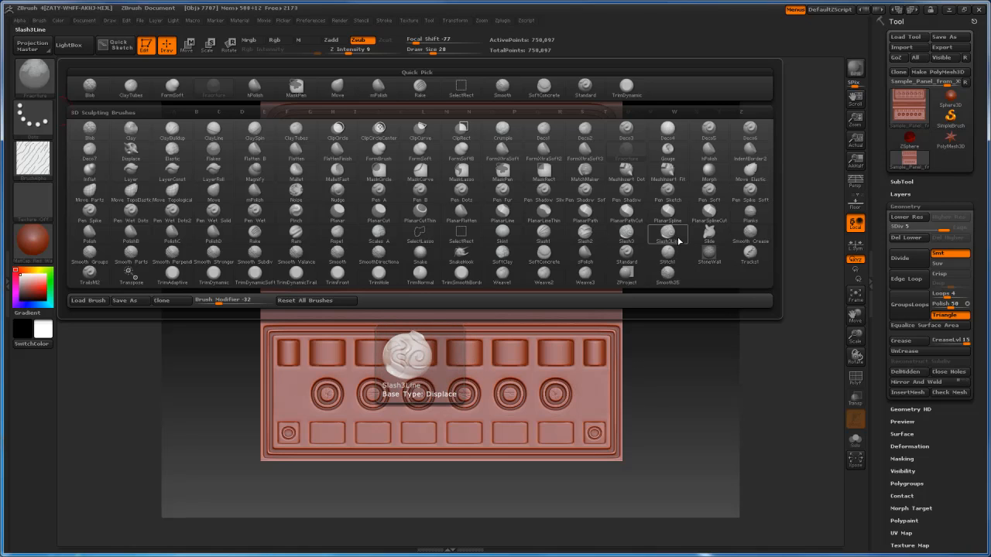
{"action": "left_click", "coordinate": [550, 235]}
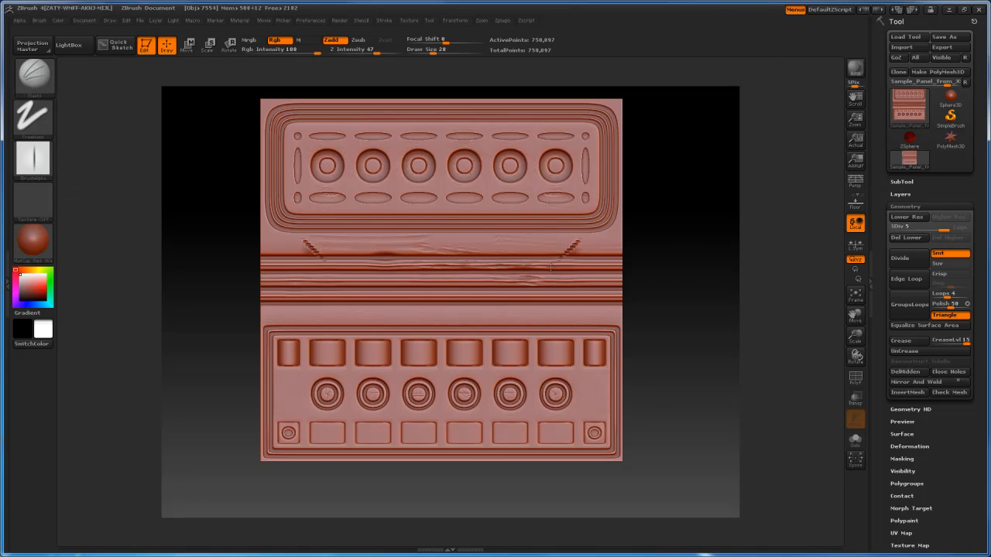
Step: Divide the panel mesh once more to subdivision level 6 and enlarge Draw Size to 56
{"action": "left_click_drag", "start_coordinate": [668, 329], "coordinate": [714, 282], "text": "alt"}
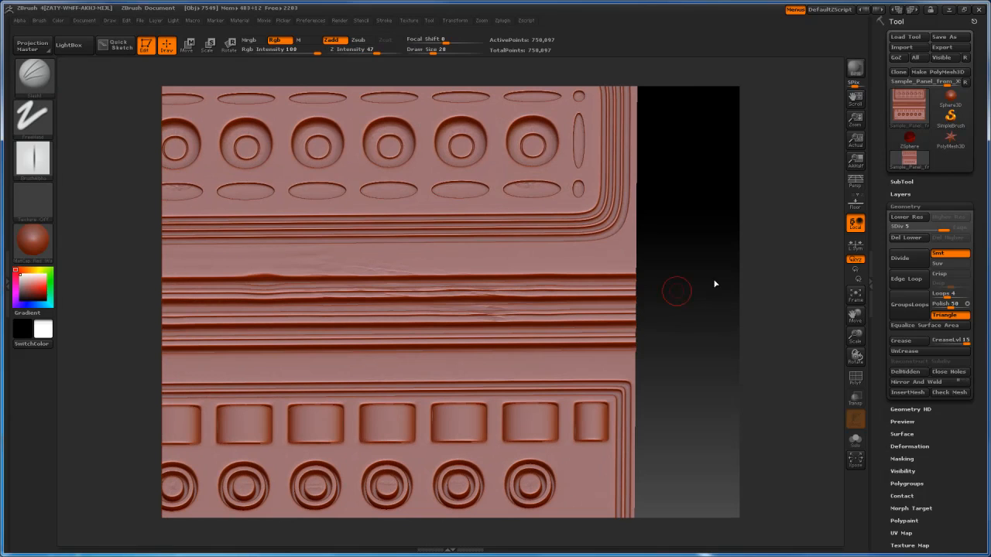
{"action": "left_click", "coordinate": [908, 259]}
{"action": "mouse_move", "coordinate": [911, 108]}
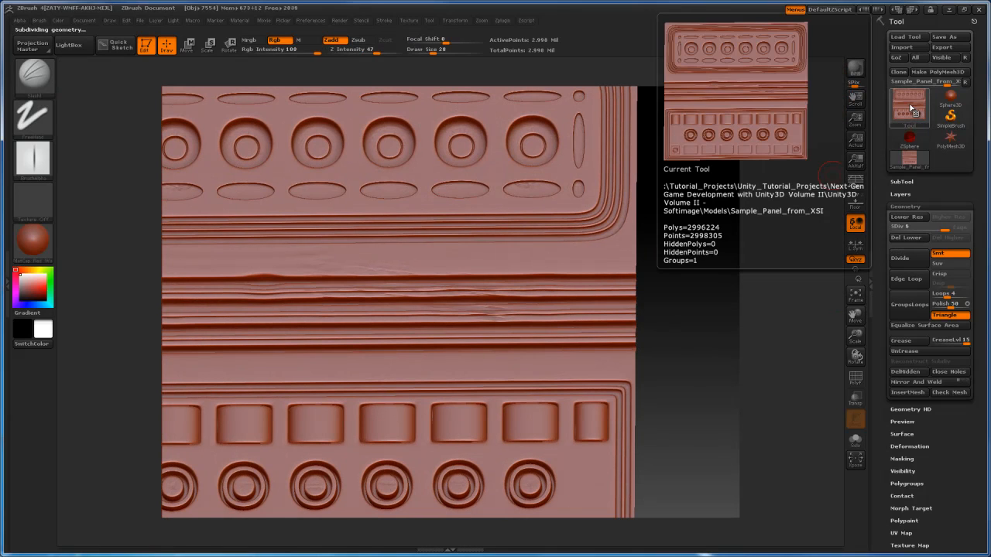
{"action": "left_click_drag", "start_coordinate": [755, 235], "coordinate": [699, 266]}
{"action": "key", "text": "bracketright"}
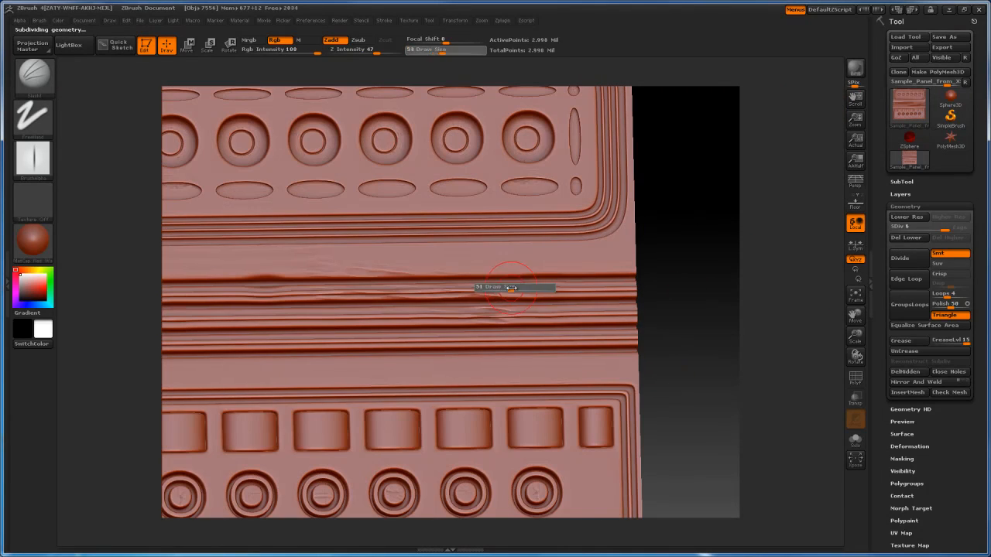
Step: Try diagonal Slash1 strokes across the middle grooves at Z Intensity 47, removing each test stroke
{"action": "left_click_drag", "start_coordinate": [493, 285], "coordinate": [436, 371]}
{"action": "key", "text": "ctrl+z"}
{"action": "left_click_drag", "start_coordinate": [517, 252], "coordinate": [386, 371]}
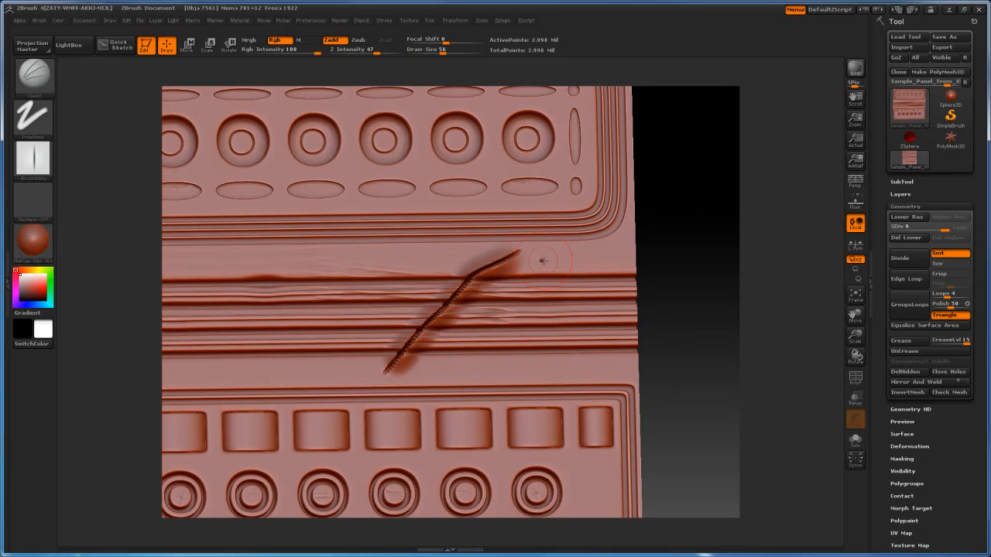
{"action": "left_click_drag", "start_coordinate": [549, 252], "coordinate": [461, 367]}
{"action": "left_click_drag", "start_coordinate": [682, 325], "coordinate": [659, 238], "text": "alt"}
{"action": "key", "text": "ctrl+z"}
{"action": "key", "text": "ctrl+z"}
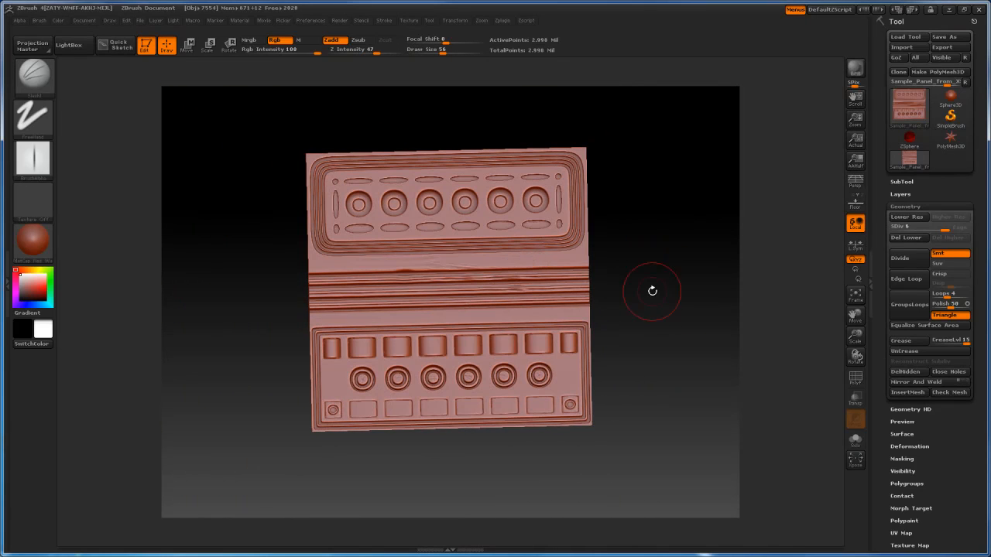
Step: Turn off Rgb, set Z Intensity to 9 and carve diagonal slashes across the middle band in Zadd mode
{"action": "left_click", "coordinate": [282, 40]}
{"action": "left_click", "coordinate": [362, 40]}
{"action": "left_click_drag", "start_coordinate": [377, 51], "coordinate": [348, 51]}
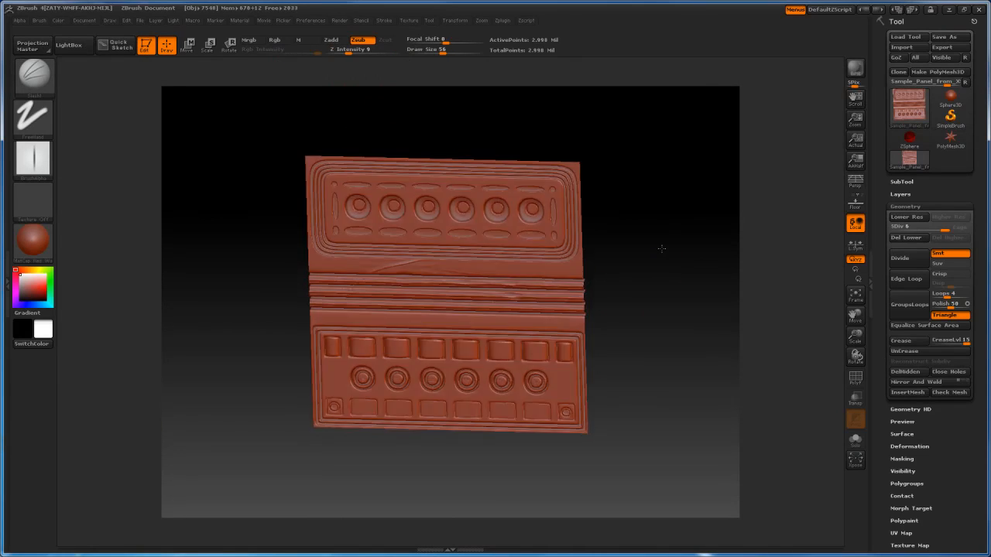
{"action": "left_click", "coordinate": [331, 40]}
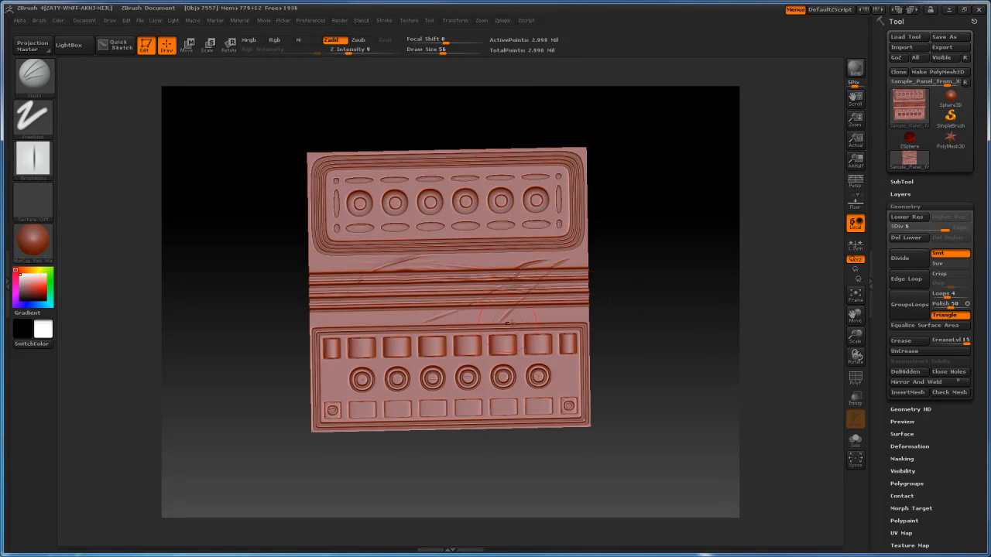
{"action": "left_click_drag", "start_coordinate": [610, 329], "coordinate": [642, 323], "text": "shift"}
{"action": "right_click_drag", "start_coordinate": [642, 323], "coordinate": [668, 351], "text": "ctrl"}
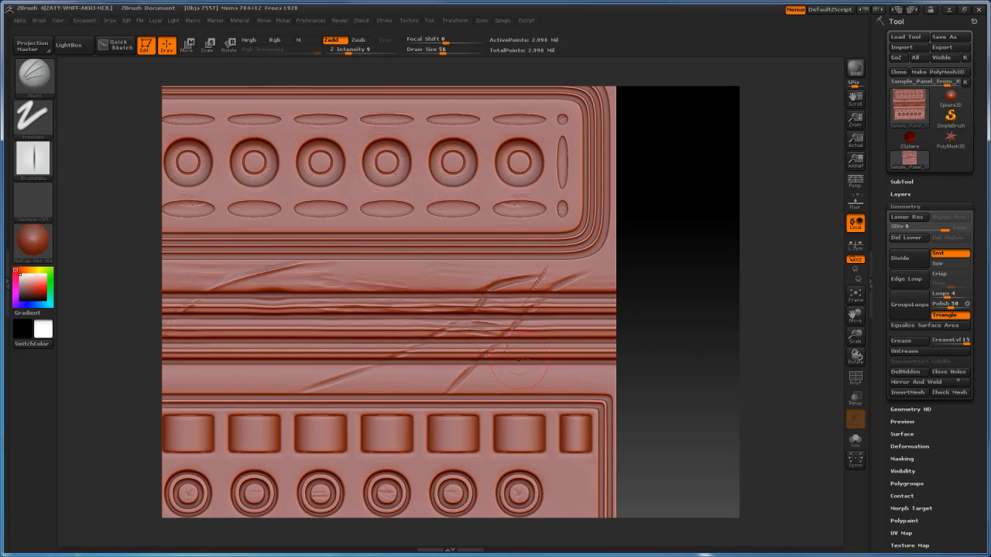
{"action": "left_click_drag", "start_coordinate": [673, 359], "coordinate": [657, 323], "text": "alt"}
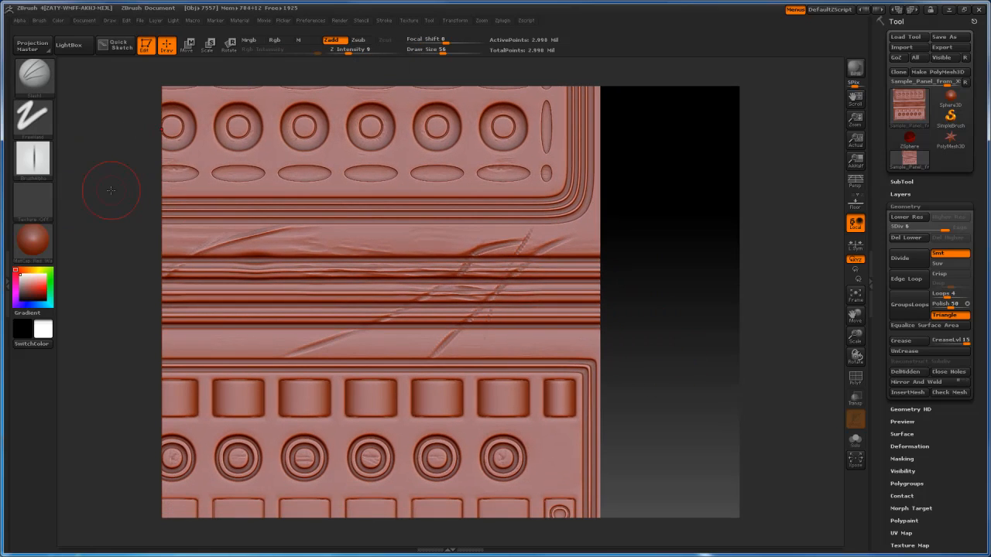
Step: Choose the Slash2 brush and try diagonal strokes across the middle grooves at Z Intensity 31, undoing each one
{"action": "left_click", "coordinate": [34, 78]}
{"action": "left_click", "coordinate": [403, 238]}
{"action": "left_click_drag", "start_coordinate": [567, 252], "coordinate": [503, 340]}
{"action": "key", "text": "ctrl+z"}
{"action": "left_click_drag", "start_coordinate": [403, 259], "coordinate": [290, 329]}
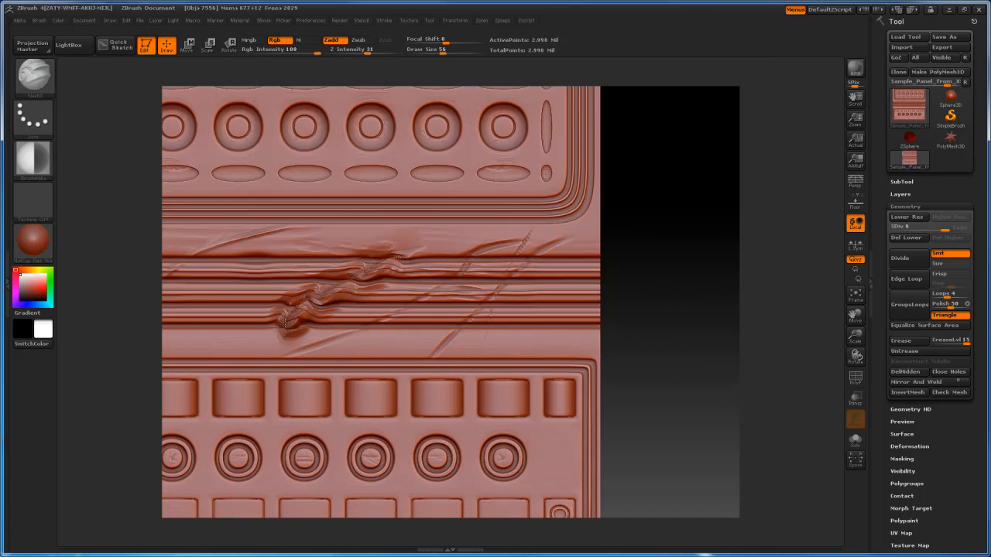
{"action": "key", "text": "ctrl+z"}
Step: Turn off Rgb, set Z Intensity to 5 and scratch the upper and lower sections lightly with Slash2
{"action": "left_click", "coordinate": [280, 40]}
{"action": "left_click", "coordinate": [342, 50]}
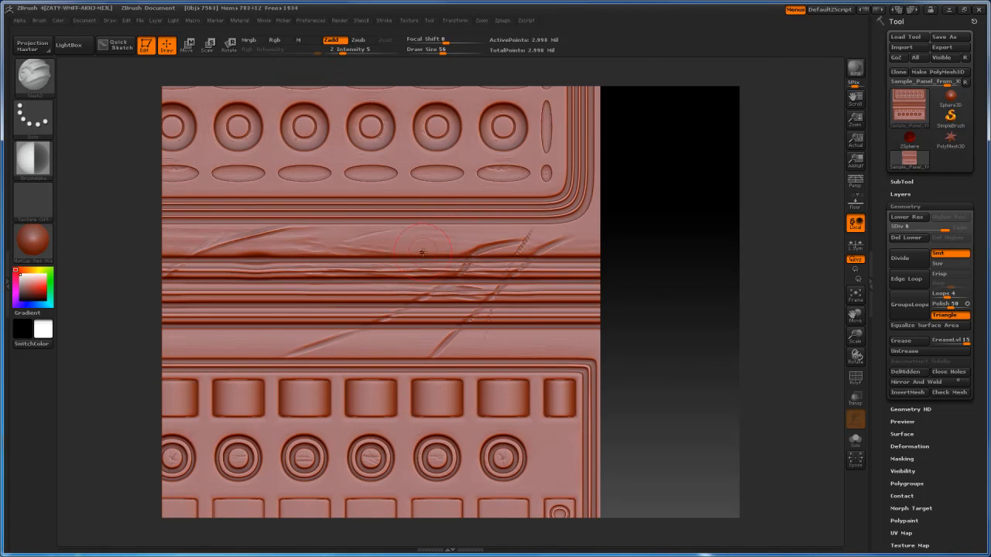
{"action": "left_click_drag", "start_coordinate": [685, 195], "coordinate": [735, 278], "text": "alt"}
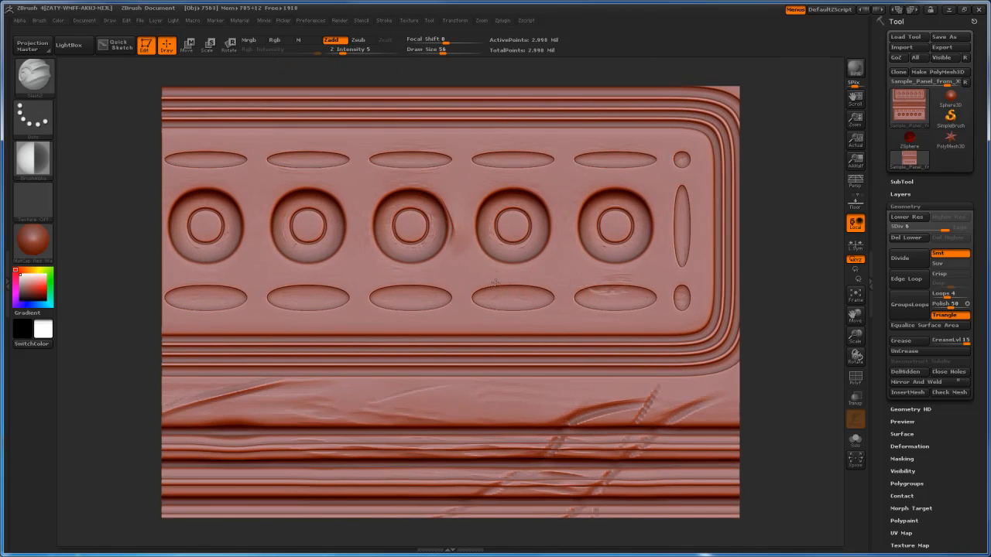
{"action": "left_click_drag", "start_coordinate": [778, 387], "coordinate": [658, 202], "text": "alt"}
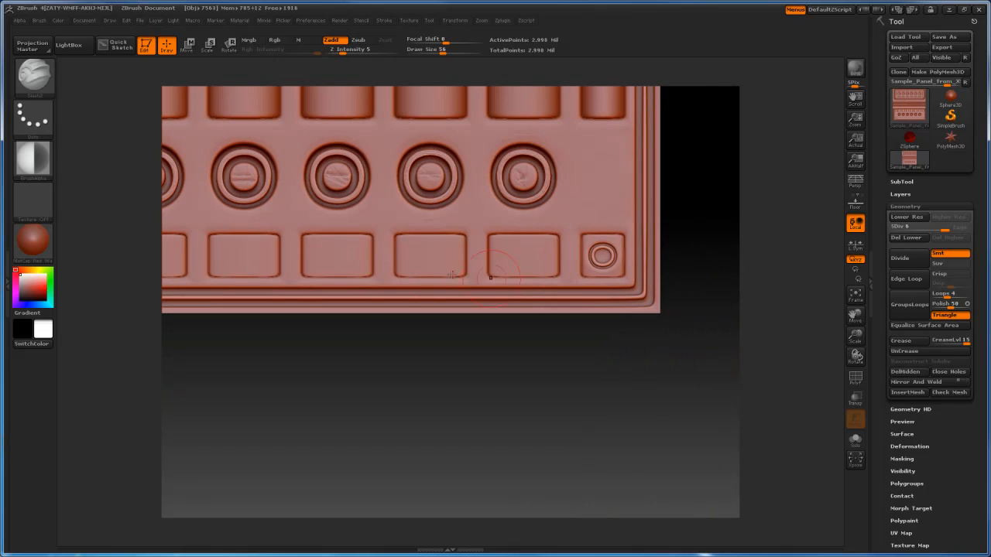
{"action": "right_click_drag", "start_coordinate": [551, 218], "coordinate": [562, 279], "text": "alt"}
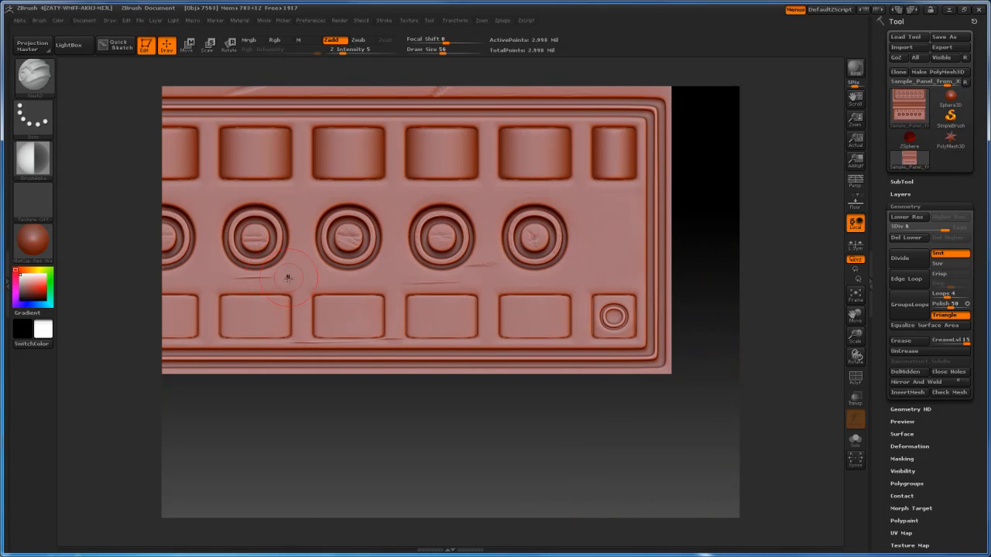
{"action": "left_click_drag", "start_coordinate": [726, 298], "coordinate": [689, 278], "text": "alt"}
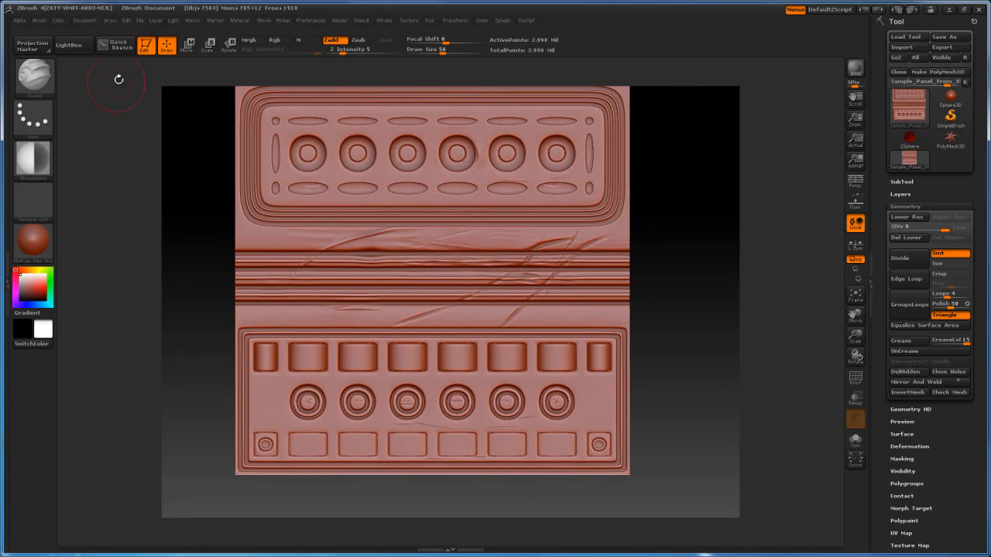
Step: Choose the Slash3 brush and try strokes across the middle grooves at Z Intensity 70, undoing each one
{"action": "left_click", "coordinate": [34, 74]}
{"action": "left_click", "coordinate": [34, 71]}
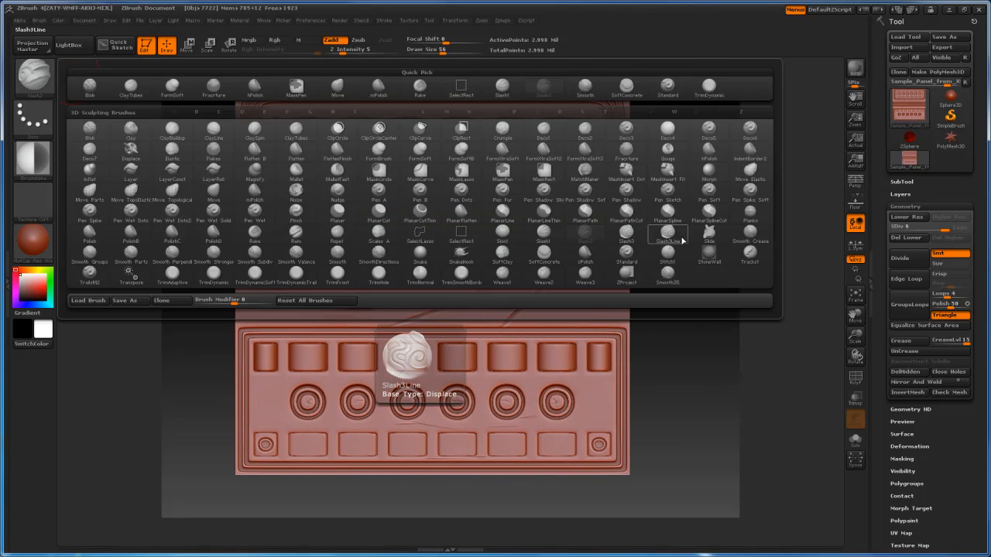
{"action": "left_click", "coordinate": [626, 236]}
{"action": "left_click_drag", "start_coordinate": [453, 240], "coordinate": [392, 296]}
{"action": "key", "text": "ctrl+z"}
{"action": "left_click_drag", "start_coordinate": [287, 249], "coordinate": [282, 309]}
{"action": "key", "text": "ctrl+z"}
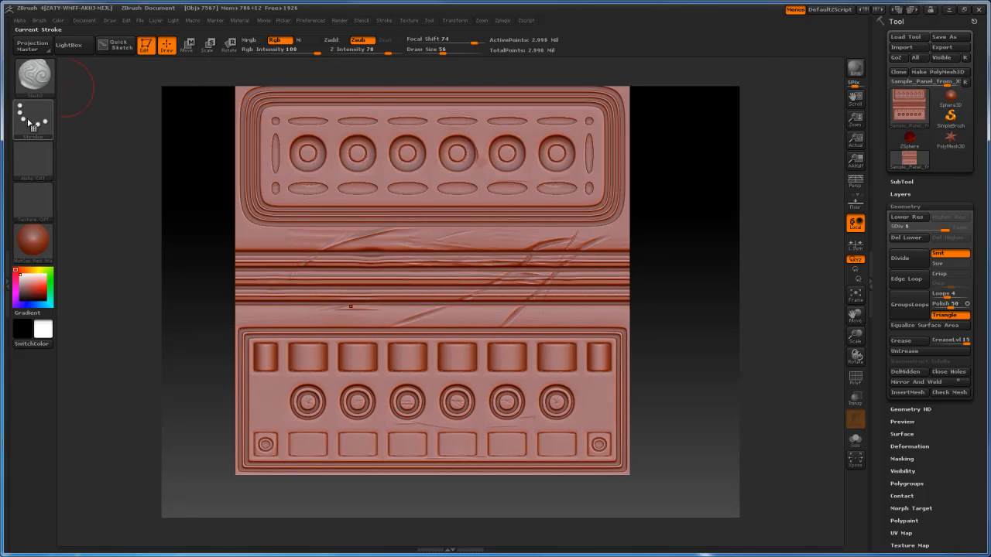
{"action": "left_click", "coordinate": [34, 74]}
{"action": "left_click", "coordinate": [406, 132]}
{"action": "left_click_drag", "start_coordinate": [290, 240], "coordinate": [269, 319]}
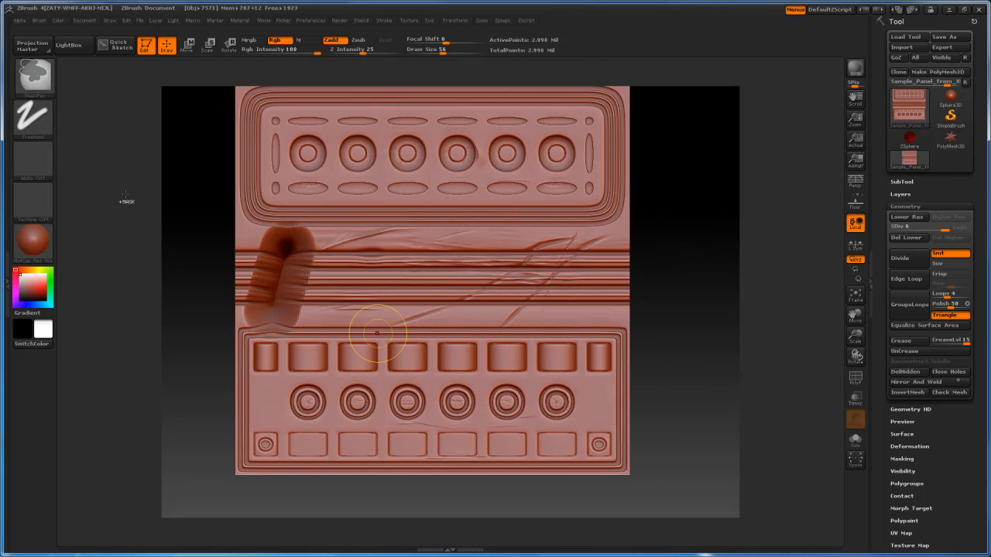
{"action": "key", "text": "ctrl+z"}
Step: Choose the Slash3 brush again, turn off Rgb and try one stroke across the middle grooves before undoing it
{"action": "key", "text": "b"}
{"action": "left_click", "coordinate": [626, 255]}
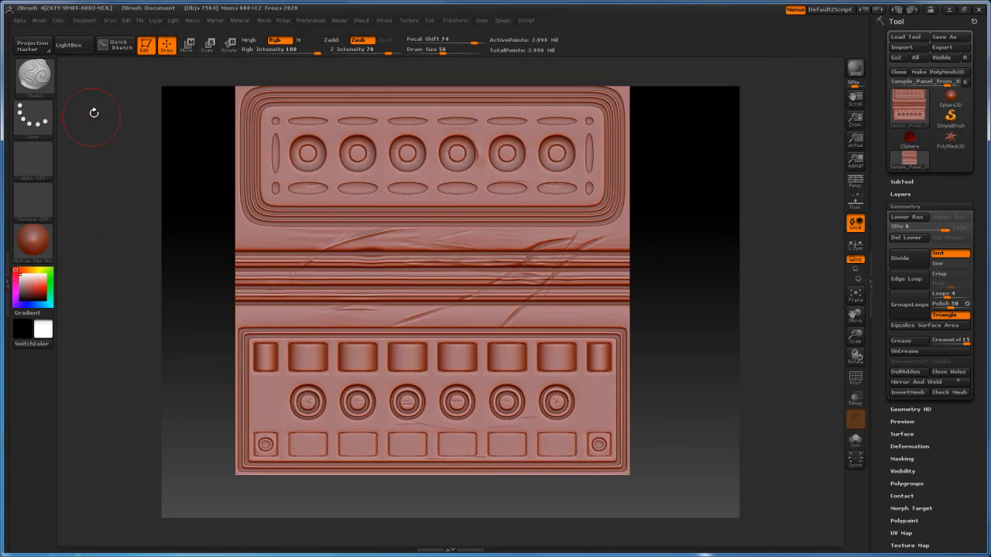
{"action": "left_click", "coordinate": [274, 40]}
{"action": "left_click_drag", "start_coordinate": [414, 256], "coordinate": [364, 317]}
{"action": "key", "text": "ctrl+z"}
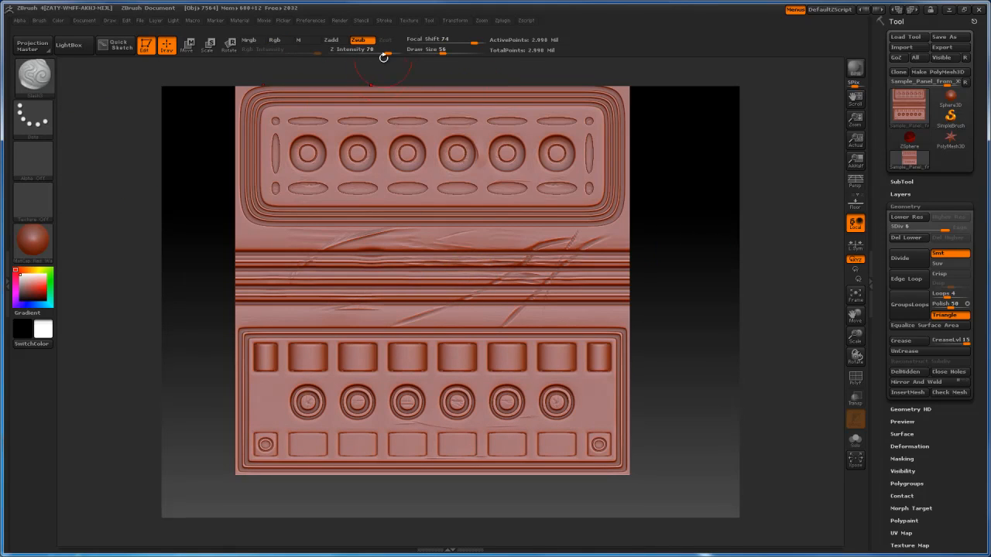
Step: Set Z Intensity to 13 and distress the left end of the middle grooves with Slash3 in Zsub mode
{"action": "left_click_drag", "start_coordinate": [384, 53], "coordinate": [353, 53]}
{"action": "left_click_drag", "start_coordinate": [274, 242], "coordinate": [265, 301]}
{"action": "mouse_move", "coordinate": [674, 284]}
{"action": "left_mouse_down"}
{"action": "mouse_move", "coordinate": [673, 305]}
{"action": "mouse_move", "coordinate": [573, 240]}
{"action": "left_mouse_up"}
{"action": "left_click_drag", "start_coordinate": [644, 303], "coordinate": [295, 309]}
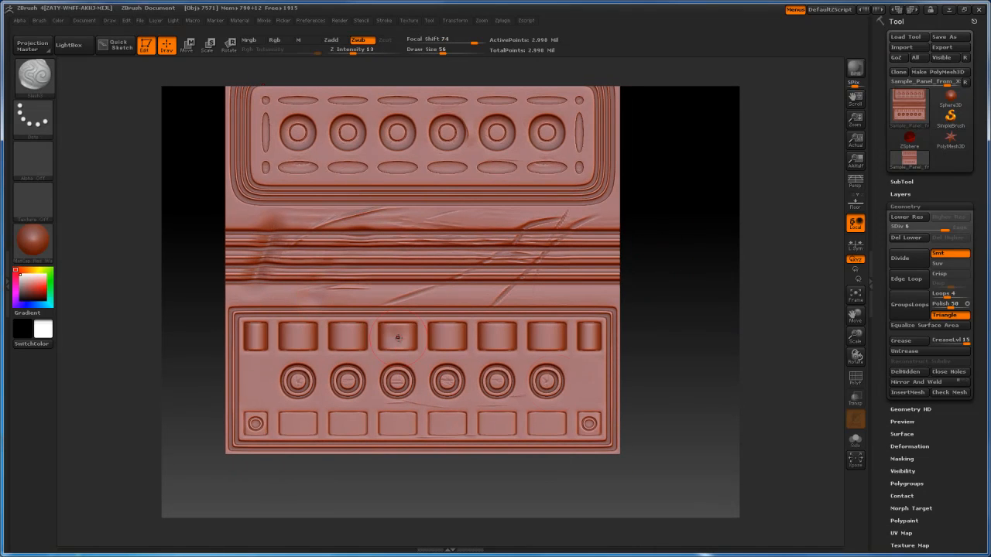
Step: Dent the fourth upper block, both ends of the boss row and a lower rectangle, reducing Draw Size to 38
{"action": "right_click_drag", "start_coordinate": [398, 338], "coordinate": [397, 339], "text": "ctrl"}
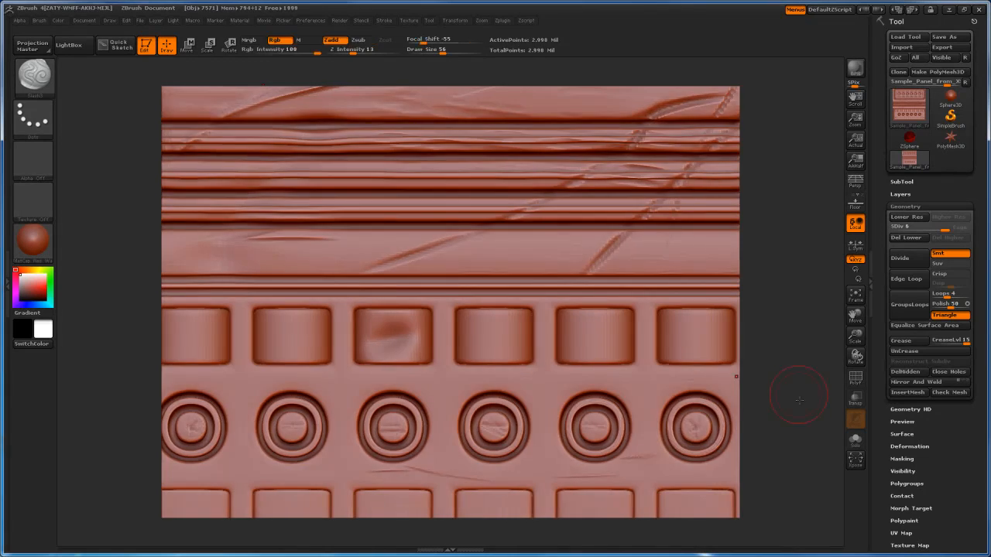
{"action": "right_click_drag", "start_coordinate": [797, 398], "coordinate": [613, 351], "text": "ctrl"}
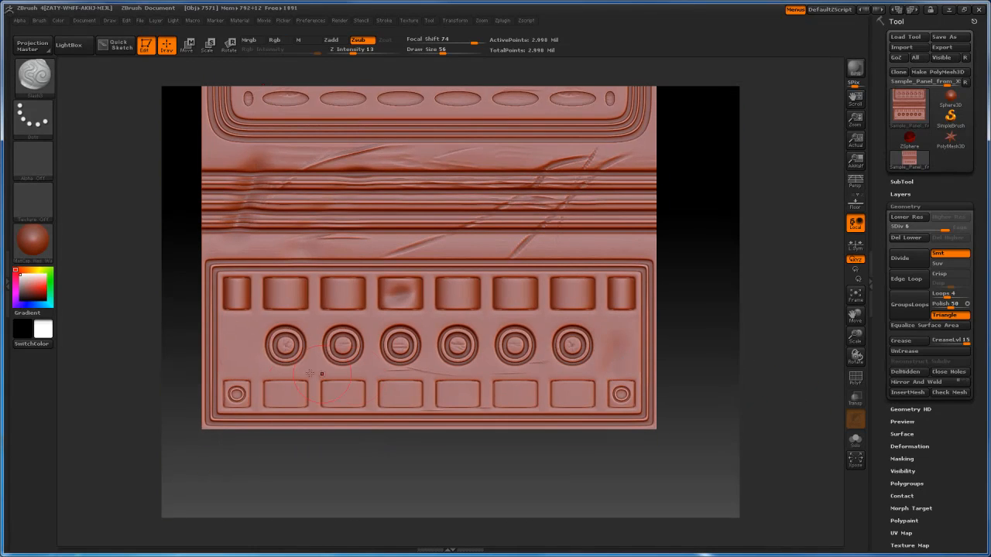
{"action": "key", "text": "s"}
{"action": "left_click", "coordinate": [239, 333]}
{"action": "key", "text": "s"}
{"action": "left_click_drag", "start_coordinate": [239, 346], "coordinate": [233, 348]}
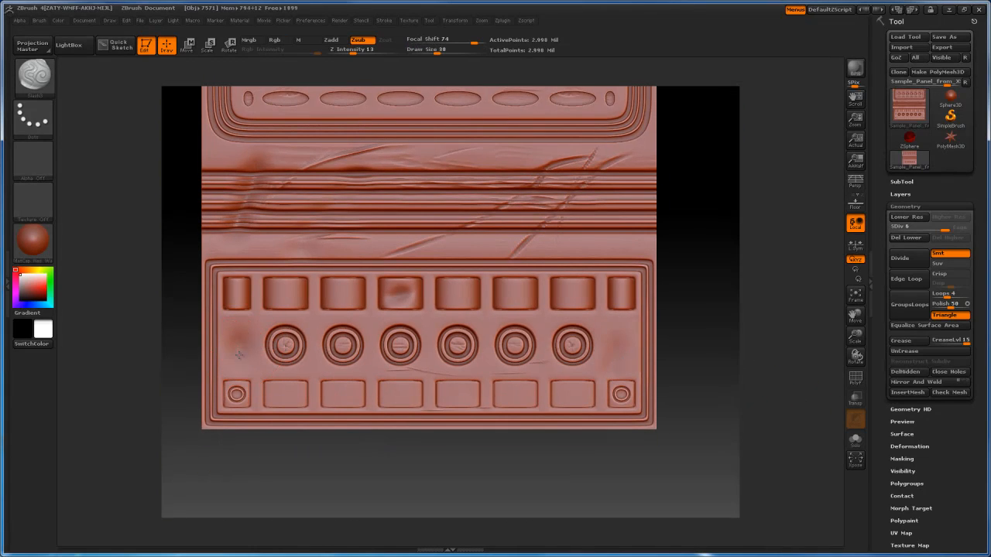
{"action": "right_click_drag", "start_coordinate": [375, 419], "coordinate": [349, 402], "text": "alt"}
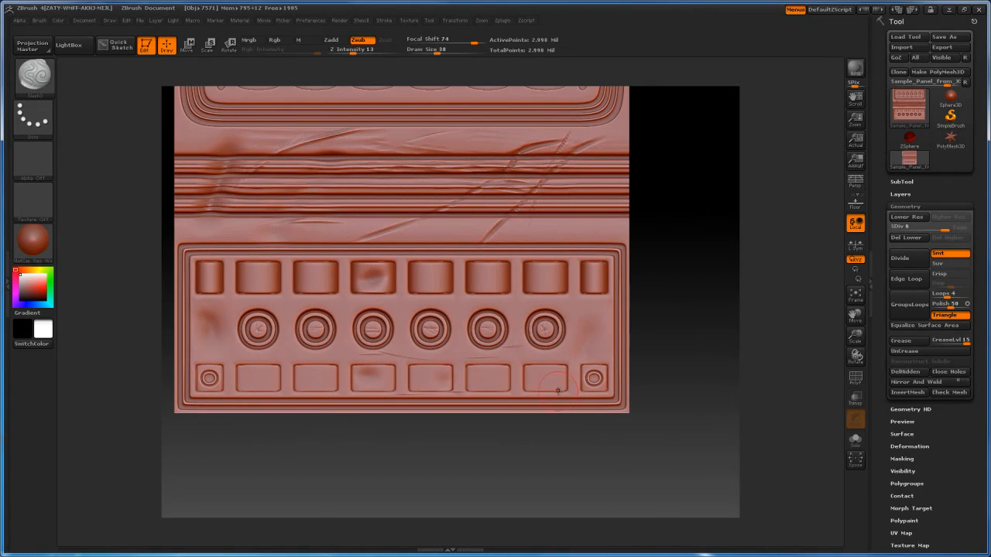
Step: Press Slash3 dents into the flat surface around the lower oval slots of the upper section
{"action": "right_click_drag", "start_coordinate": [557, 391], "coordinate": [655, 443], "text": "alt"}
{"action": "right_click_drag", "start_coordinate": [715, 219], "coordinate": [799, 230], "text": "alt"}
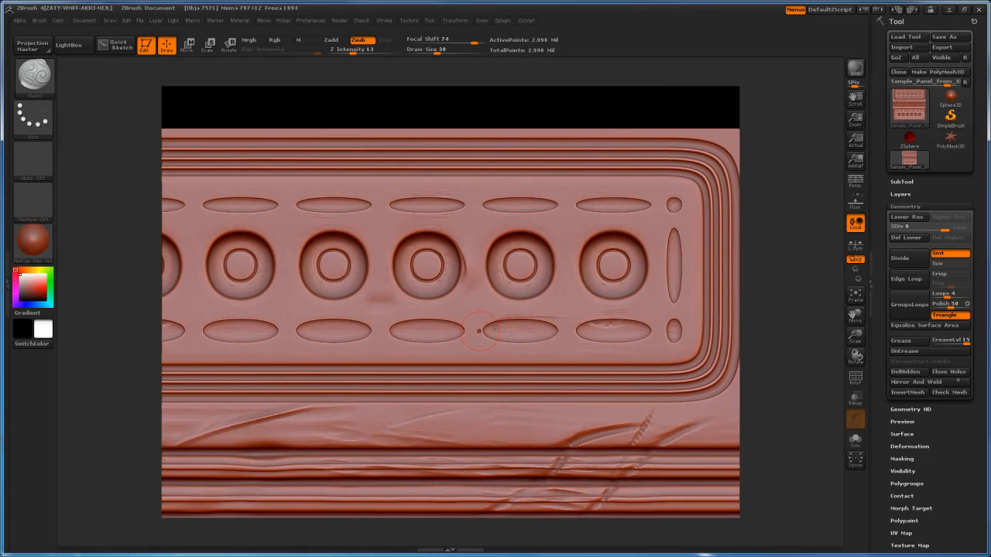
{"action": "left_click_drag", "start_coordinate": [492, 320], "coordinate": [474, 318]}
{"action": "left_click_drag", "start_coordinate": [465, 349], "coordinate": [432, 352]}
{"action": "mouse_move", "coordinate": [447, 352]}
{"action": "right_mouse_down", "text": "ctrl"}
{"action": "mouse_move", "coordinate": [642, 328]}
{"action": "mouse_move", "coordinate": [673, 168]}
{"action": "right_mouse_up", "text": "ctrl"}
{"action": "right_click_drag", "start_coordinate": [630, 318], "coordinate": [464, 350], "text": "ctrl"}
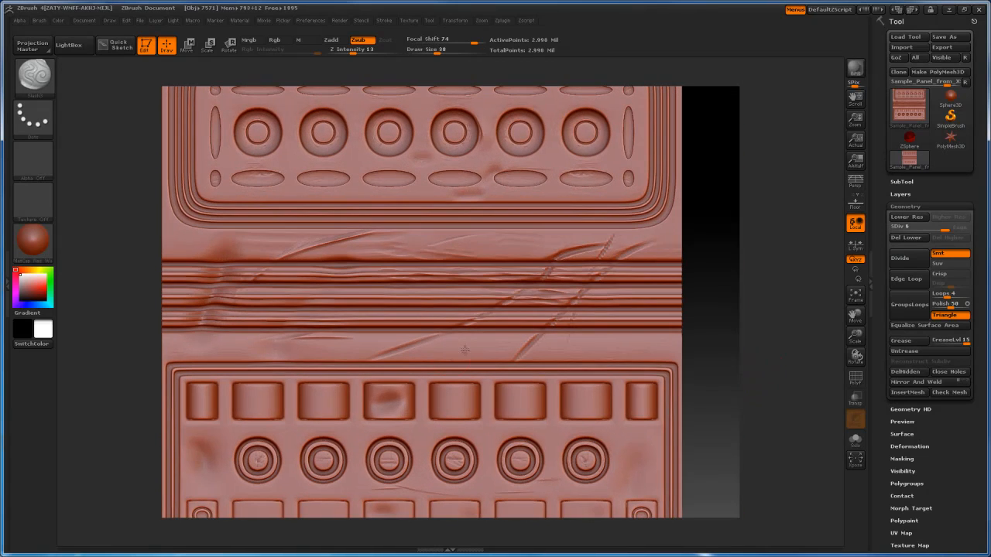
Step: Dent the flat strip just below the middle grooves with Slash3 and reduce Draw Size to 30
{"action": "mouse_move", "coordinate": [464, 350]}
{"action": "left_mouse_down"}
{"action": "mouse_move", "coordinate": [493, 344]}
{"action": "mouse_move", "coordinate": [454, 347]}
{"action": "mouse_move", "coordinate": [474, 347]}
{"action": "left_mouse_up"}
{"action": "key", "text": "s"}
{"action": "key", "text": "s"}
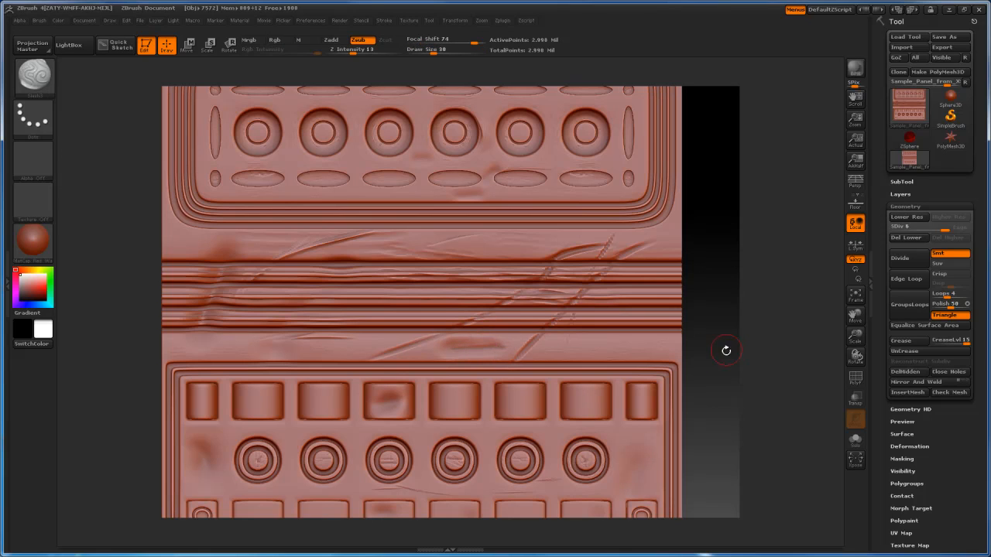
Step: Choose the Pinch brush and sharpen the slash marks on the strip below the middle grooves at Z Intensity 20
{"action": "mouse_move", "coordinate": [725, 351]}
{"action": "left_mouse_down"}
{"action": "mouse_move", "coordinate": [721, 365]}
{"action": "mouse_move", "coordinate": [707, 288]}
{"action": "left_mouse_up"}
{"action": "left_click", "coordinate": [33, 75]}
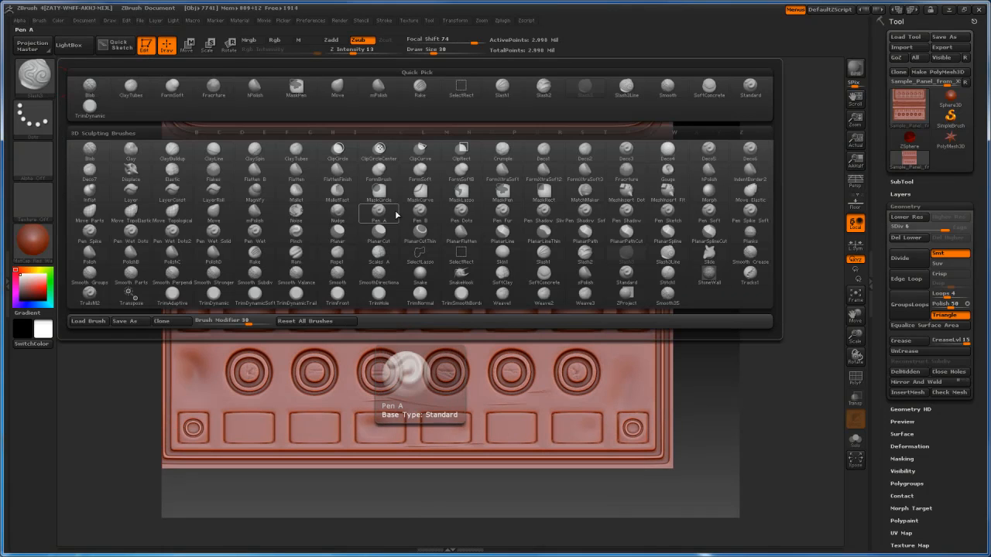
{"action": "left_click", "coordinate": [296, 232]}
{"action": "left_click_drag", "start_coordinate": [359, 276], "coordinate": [417, 251]}
{"action": "key", "text": "ctrl+z"}
{"action": "right_click_drag", "start_coordinate": [430, 267], "coordinate": [422, 254], "text": "ctrl"}
{"action": "left_click_drag", "start_coordinate": [423, 254], "coordinate": [337, 278]}
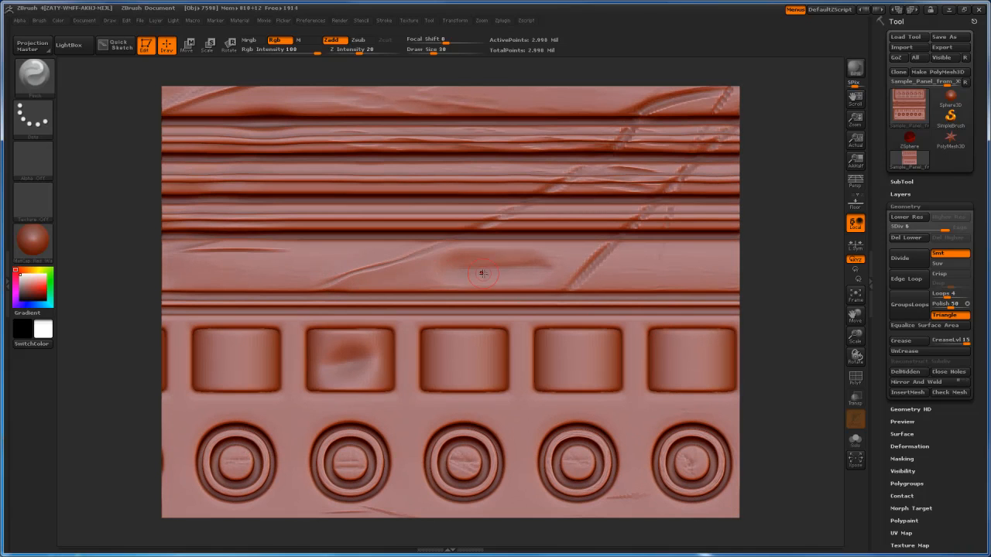
{"action": "left_click_drag", "start_coordinate": [791, 294], "coordinate": [789, 302]}
{"action": "left_click_drag", "start_coordinate": [598, 251], "coordinate": [581, 276]}
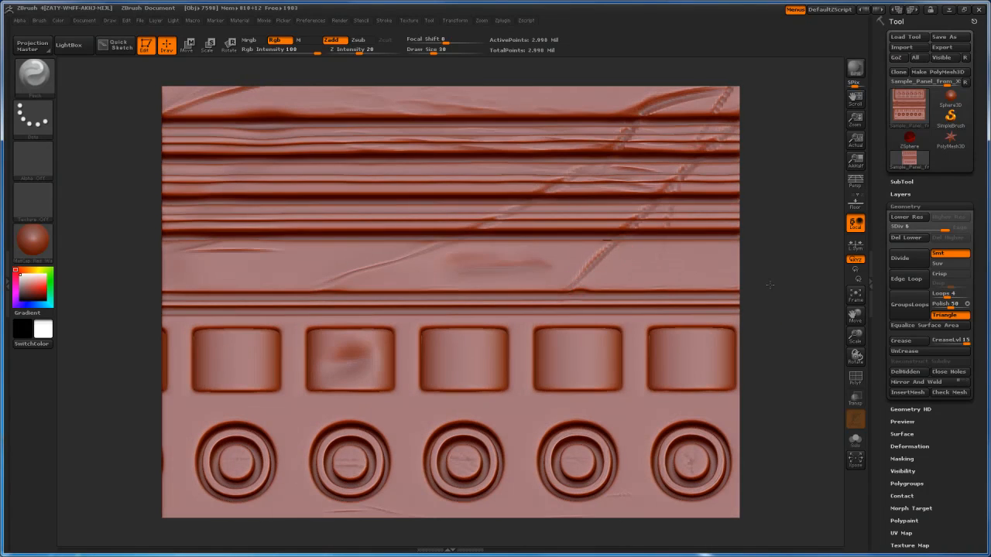
Step: Choose the mPolish brush
{"action": "mouse_move", "coordinate": [768, 166]}
{"action": "right_mouse_down", "text": "ctrl"}
{"action": "mouse_move", "coordinate": [766, 206]}
{"action": "mouse_move", "coordinate": [748, 219]}
{"action": "right_mouse_up", "text": "ctrl"}
{"action": "right_click_drag", "start_coordinate": [749, 219], "coordinate": [718, 299], "text": "alt"}
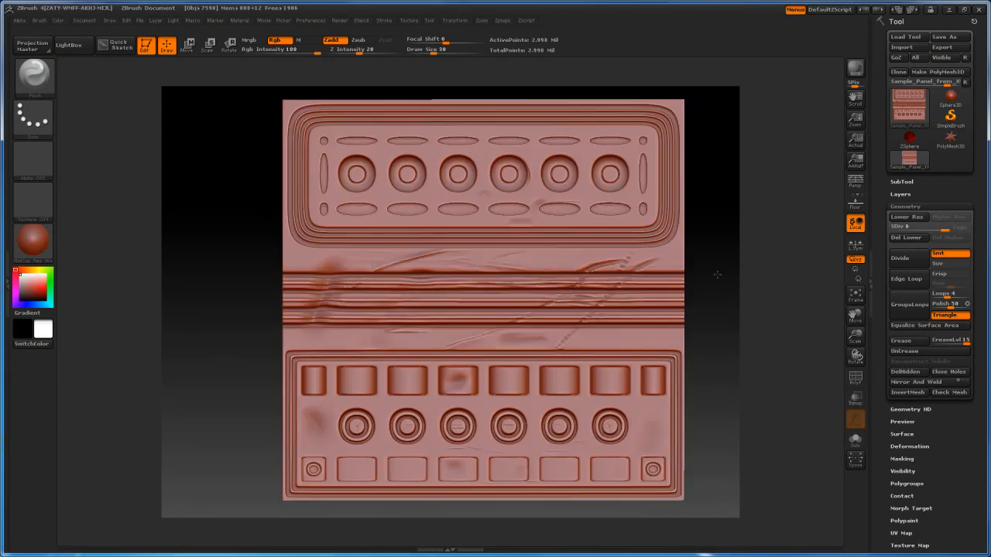
{"action": "left_click_drag", "start_coordinate": [716, 276], "coordinate": [710, 207], "text": "alt"}
{"action": "left_click", "coordinate": [35, 77]}
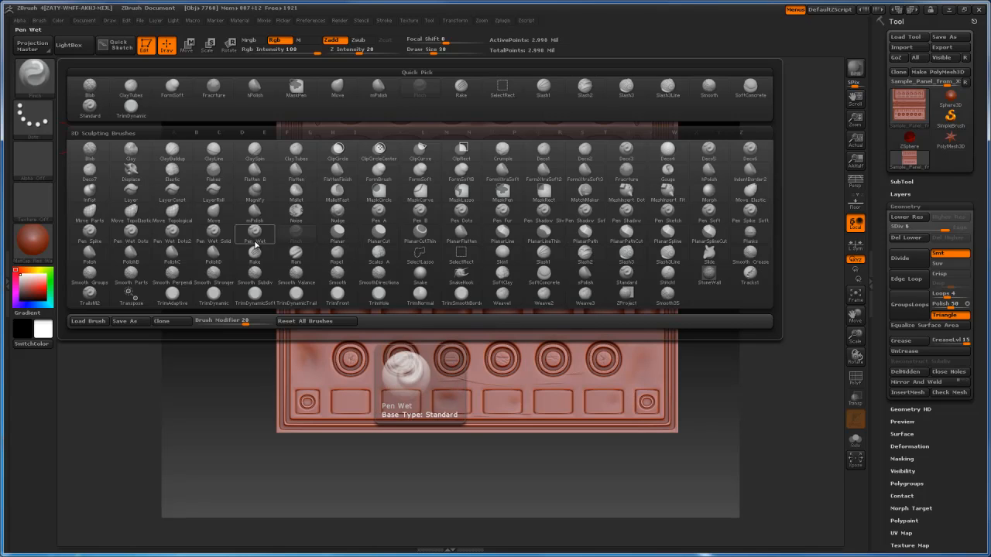
{"action": "left_click", "coordinate": [585, 255]}
{"action": "mouse_move", "coordinate": [712, 300]}
{"action": "left_mouse_down", "text": "alt"}
{"action": "mouse_move", "coordinate": [613, 103]}
{"action": "mouse_move", "coordinate": [542, 285]}
{"action": "left_mouse_up", "text": "alt"}
{"action": "key", "text": "f"}
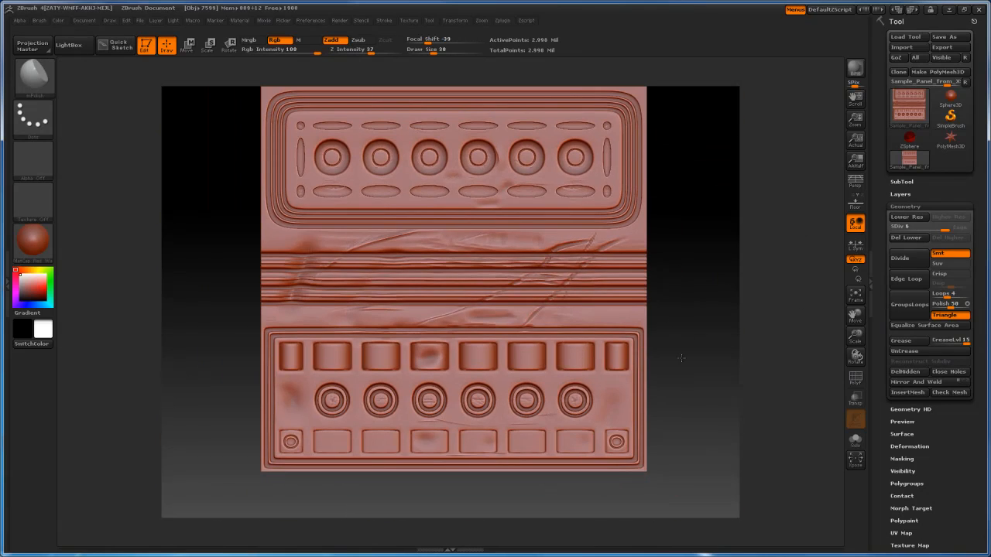
Step: Try polishing the side edge of the sixth lower rectangle and the small corner square beside it
{"action": "mouse_move", "coordinate": [682, 357]}
{"action": "left_mouse_down", "text": "alt"}
{"action": "mouse_move", "coordinate": [668, 287]}
{"action": "mouse_move", "coordinate": [525, 255]}
{"action": "mouse_move", "coordinate": [617, 258]}
{"action": "left_mouse_up", "text": "alt"}
{"action": "mouse_move", "coordinate": [764, 211]}
{"action": "left_mouse_down"}
{"action": "mouse_move", "coordinate": [804, 203]}
{"action": "mouse_move", "coordinate": [790, 243]}
{"action": "left_mouse_up"}
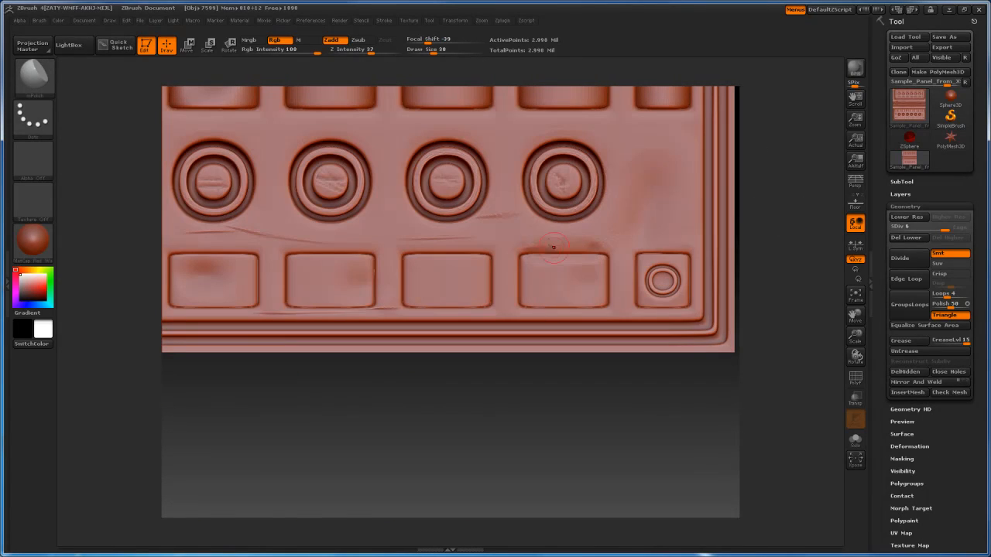
{"action": "left_click_drag", "start_coordinate": [522, 265], "coordinate": [523, 302]}
{"action": "left_click_drag", "start_coordinate": [780, 271], "coordinate": [789, 288]}
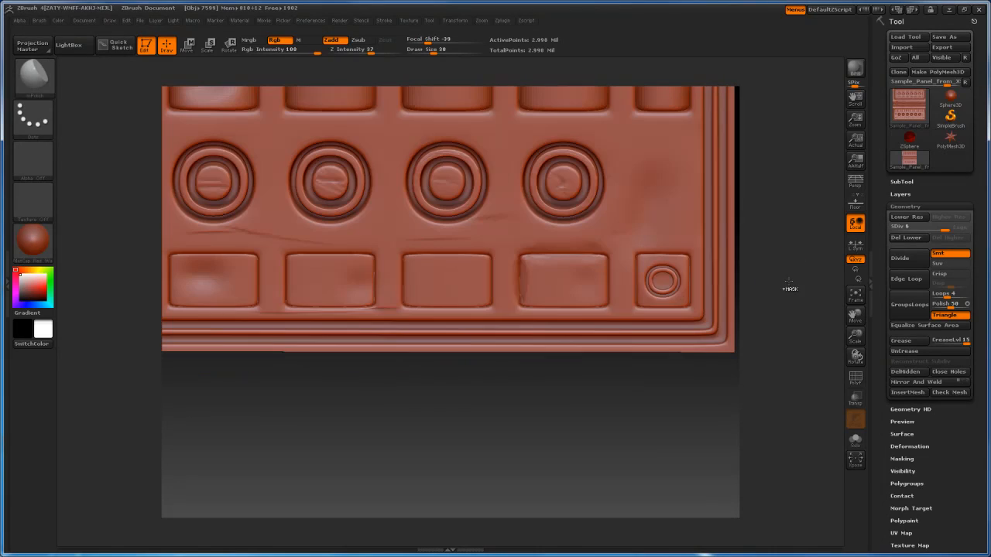
{"action": "key", "text": "ctrl+z"}
{"action": "left_click_drag", "start_coordinate": [652, 280], "coordinate": [667, 279]}
{"action": "key", "text": "ctrl+z"}
Step: Set mPolish to Zsub at Z Intensity 17 and wear the edges of the fourth and fifth lower rectangles
{"action": "left_click", "coordinate": [339, 50]}
{"action": "left_click_drag", "start_coordinate": [339, 49], "coordinate": [356, 49]}
{"action": "left_click", "coordinate": [357, 40]}
{"action": "left_click_drag", "start_coordinate": [469, 259], "coordinate": [410, 261]}
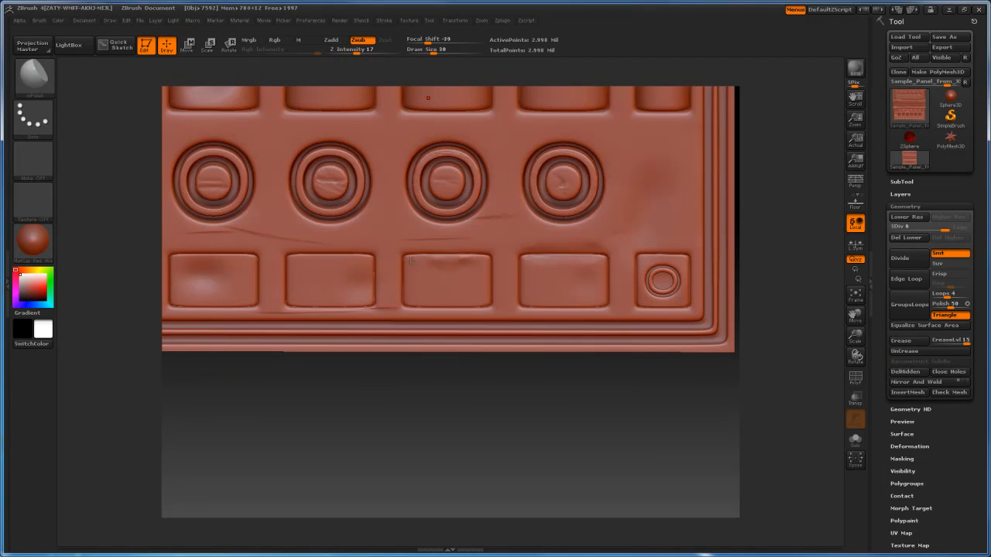
{"action": "left_click_drag", "start_coordinate": [295, 304], "coordinate": [349, 302]}
{"action": "left_click_drag", "start_coordinate": [370, 262], "coordinate": [299, 264]}
Step: Wear the right and lower inner edges of the upper section's frame with mPolish and smooth the strokes
{"action": "mouse_move", "coordinate": [591, 394]}
{"action": "left_mouse_down", "text": "alt"}
{"action": "mouse_move", "coordinate": [436, 323]}
{"action": "mouse_move", "coordinate": [512, 507]}
{"action": "left_mouse_up", "text": "alt"}
{"action": "left_click_drag", "start_coordinate": [714, 278], "coordinate": [650, 218], "text": "alt"}
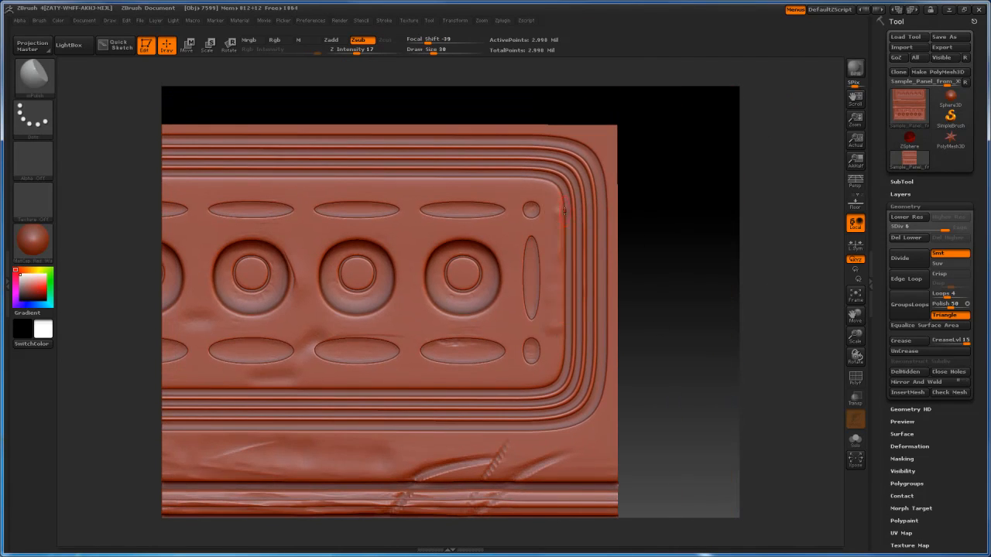
{"action": "key", "text": "shift"}
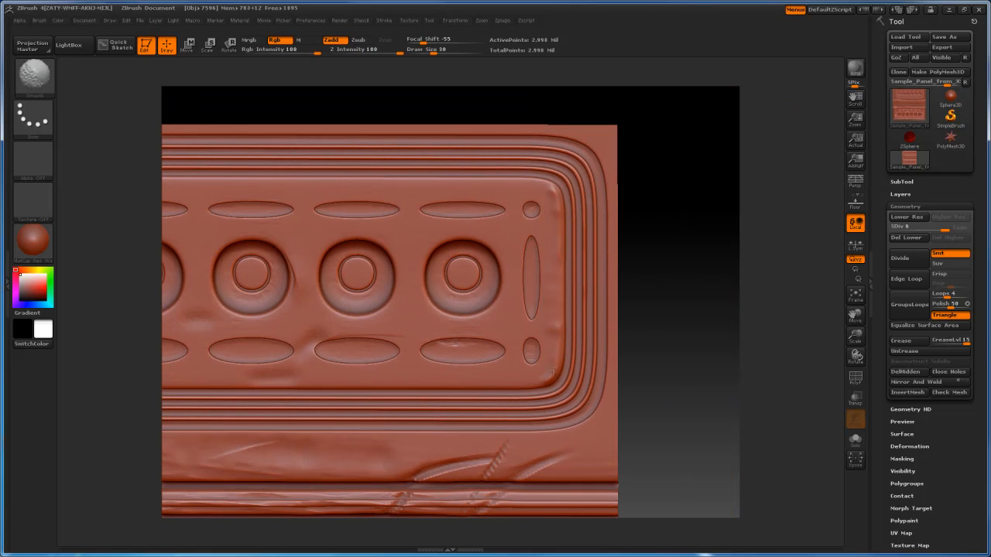
{"action": "left_click_drag", "start_coordinate": [669, 387], "coordinate": [703, 272], "text": "alt"}
{"action": "left_click_drag", "start_coordinate": [573, 270], "coordinate": [344, 270]}
{"action": "key", "text": "shift"}
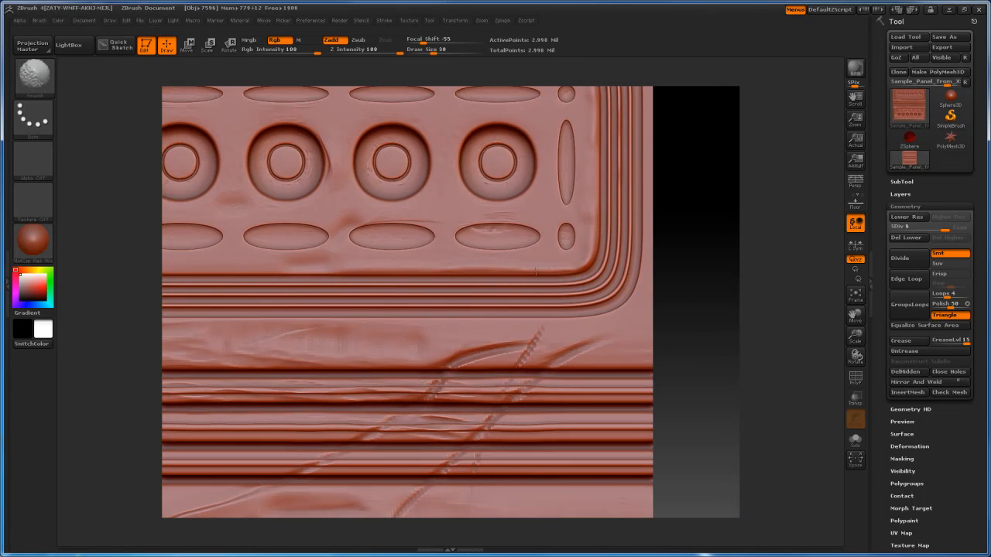
{"action": "mouse_move", "coordinate": [697, 309]}
{"action": "left_mouse_down", "text": "alt"}
{"action": "mouse_move", "coordinate": [699, 219]}
{"action": "mouse_move", "coordinate": [862, 237]}
{"action": "left_mouse_up", "text": "alt"}
{"action": "left_click_drag", "start_coordinate": [758, 380], "coordinate": [726, 307], "text": "alt"}
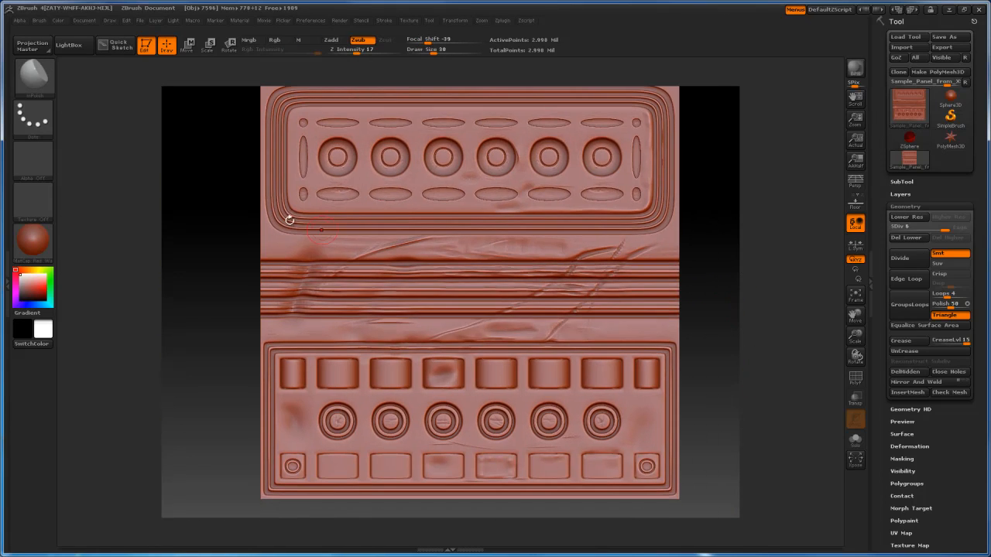
Step: Choose the Noise brush, set Z Intensity to 30, roughen the third upper block and smooth its top edge
{"action": "left_click", "coordinate": [46, 87]}
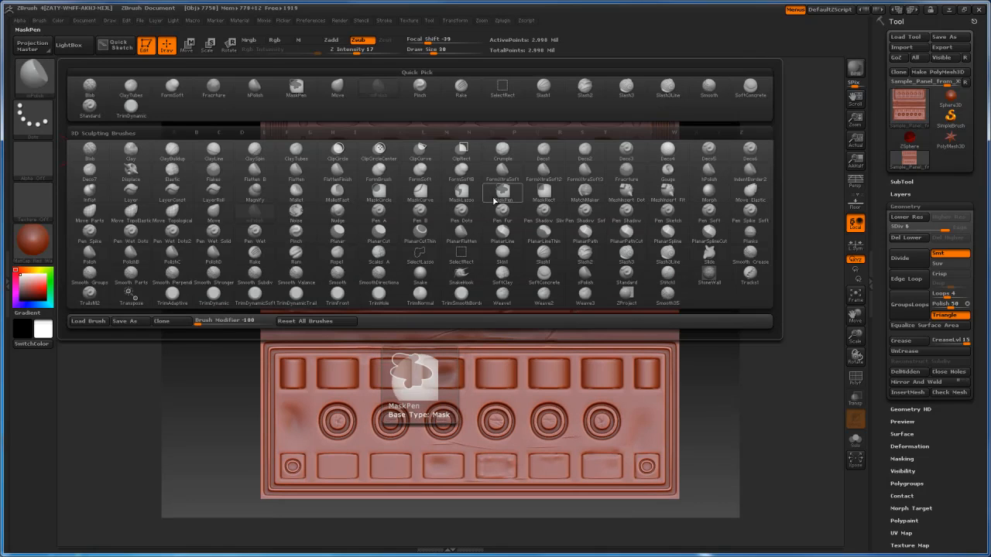
{"action": "left_click", "coordinate": [295, 212]}
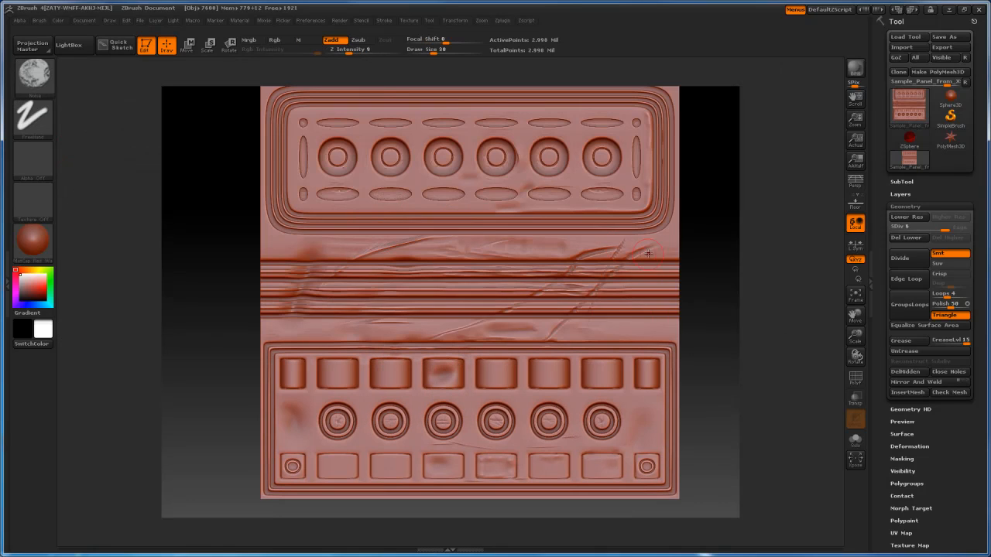
{"action": "key", "text": "ctrl+z"}
{"action": "mouse_move", "coordinate": [774, 325]}
{"action": "left_mouse_down", "text": "alt"}
{"action": "mouse_move", "coordinate": [779, 503]}
{"action": "mouse_move", "coordinate": [820, 204]}
{"action": "mouse_move", "coordinate": [825, 250]}
{"action": "left_mouse_up", "text": "alt"}
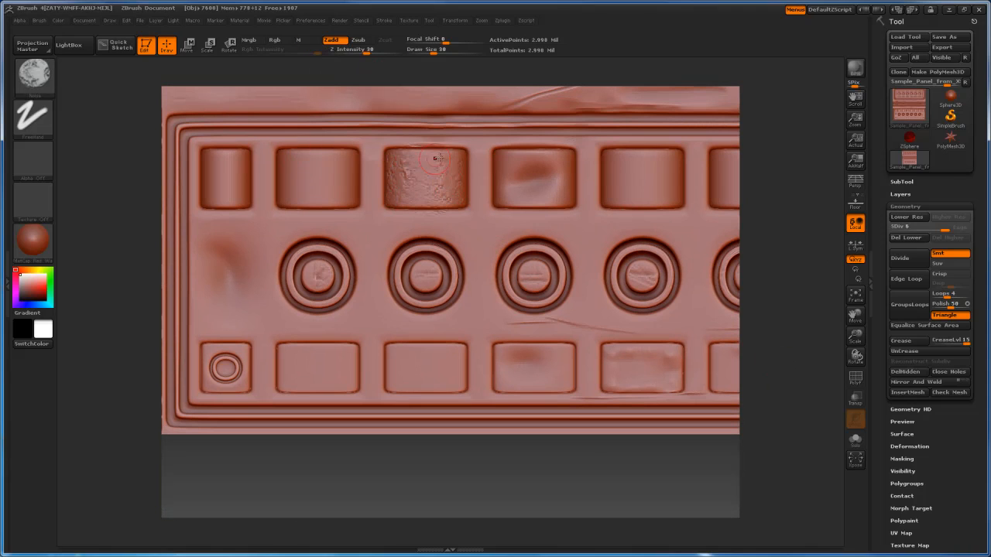
{"action": "mouse_move", "coordinate": [406, 144]}
{"action": "left_mouse_down", "text": "shift"}
{"action": "mouse_move", "coordinate": [394, 144]}
{"action": "mouse_move", "coordinate": [422, 165]}
{"action": "left_mouse_up", "text": "shift"}
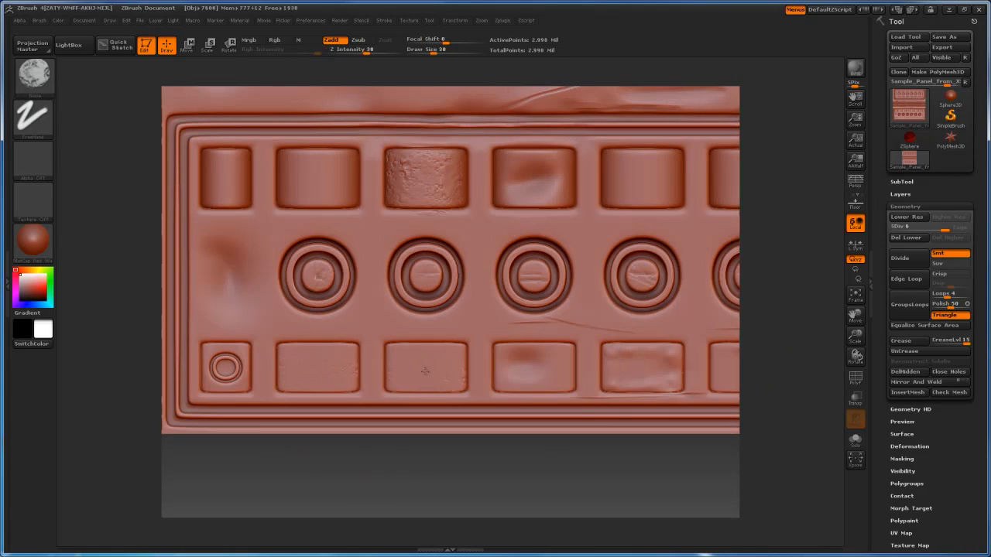
Step: Roughen the lower row of rectangles with the Noise brush, most strongly on the fifth and sixth
{"action": "left_click_drag", "start_coordinate": [684, 466], "coordinate": [529, 462], "text": "alt"}
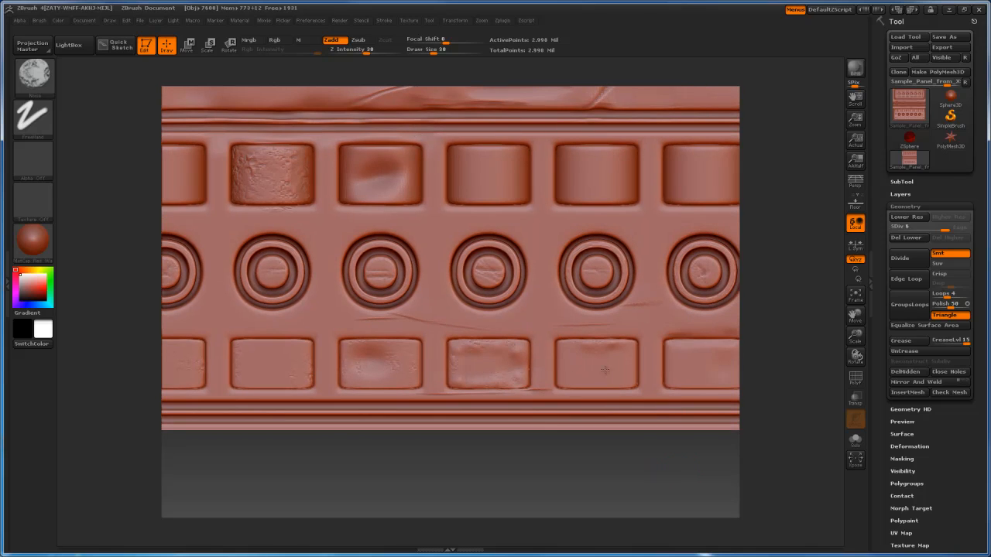
{"action": "left_click_drag", "start_coordinate": [584, 370], "coordinate": [523, 356], "text": "alt"}
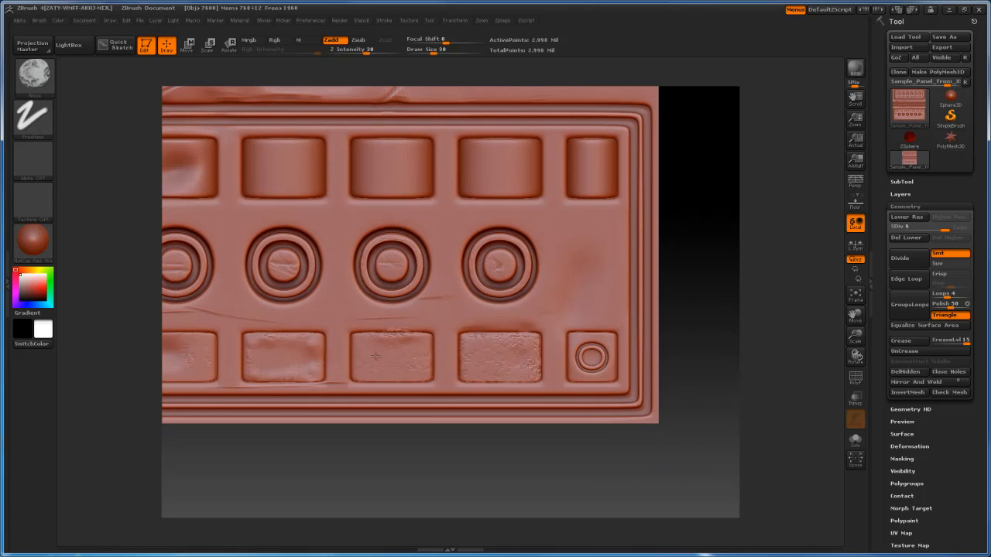
{"action": "mouse_move", "coordinate": [687, 291]}
{"action": "left_mouse_down", "text": "alt"}
{"action": "mouse_move", "coordinate": [696, 327]}
{"action": "mouse_move", "coordinate": [685, 294]}
{"action": "left_mouse_up", "text": "alt"}
{"action": "left_click", "coordinate": [40, 83]}
{"action": "key", "text": "f"}
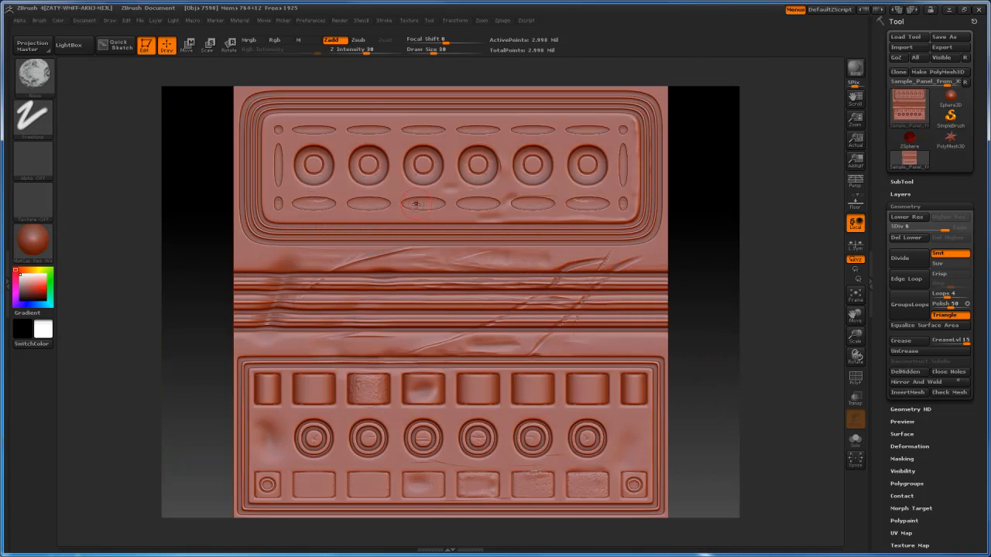
Step: Try broad Noise strokes over the panel at Draw Size 199, first with Z Intensity 4 and again with 2
{"action": "key", "text": "s"}
{"action": "left_click_drag", "start_coordinate": [394, 215], "coordinate": [437, 225]}
{"action": "left_click_drag", "start_coordinate": [366, 50], "coordinate": [341, 51]}
{"action": "left_click_drag", "start_coordinate": [247, 171], "coordinate": [460, 313]}
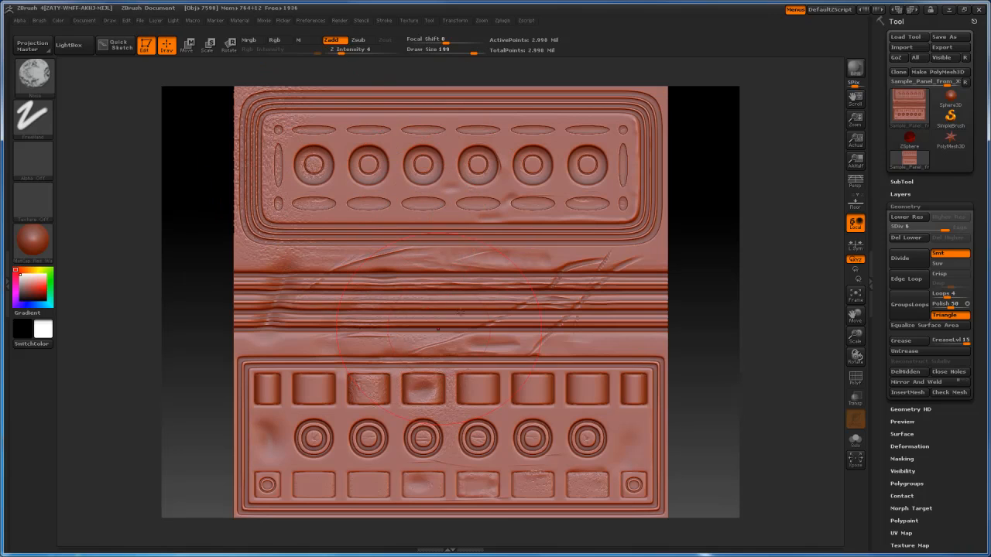
{"action": "key", "text": "ctrl+z"}
{"action": "left_click", "coordinate": [337, 51]}
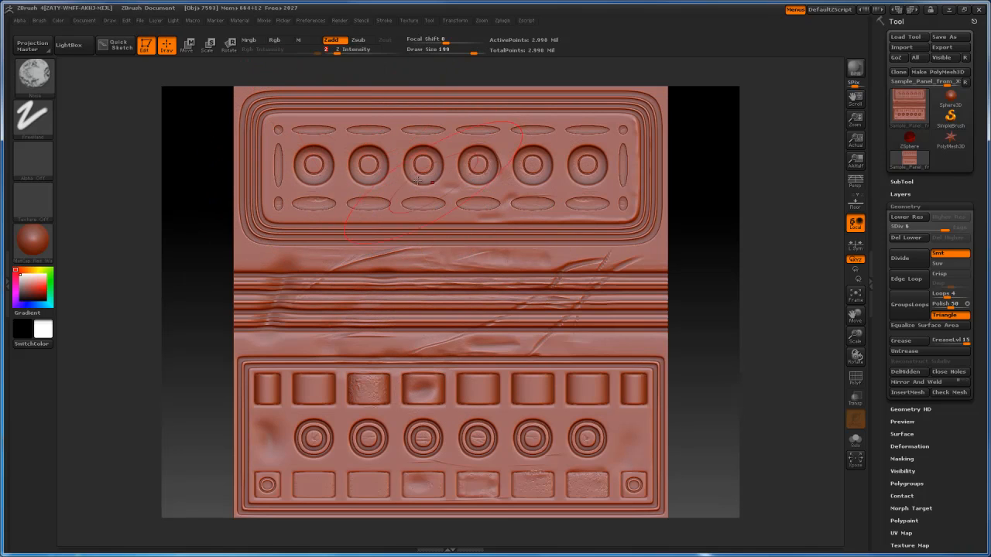
{"action": "mouse_move", "coordinate": [418, 181]}
{"action": "left_mouse_down"}
{"action": "mouse_move", "coordinate": [390, 167]}
{"action": "mouse_move", "coordinate": [448, 204]}
{"action": "left_mouse_up"}
{"action": "key", "text": "ctrl+z"}
Step: Set Noise to Z Intensity 11 and Draw Size 45, and roughen the round boss centres of the upper section
{"action": "left_click", "coordinate": [351, 51]}
{"action": "left_click_drag", "start_coordinate": [681, 251], "coordinate": [681, 418], "text": "alt"}
{"action": "key", "text": "s"}
{"action": "left_click_drag", "start_coordinate": [408, 272], "coordinate": [375, 274]}
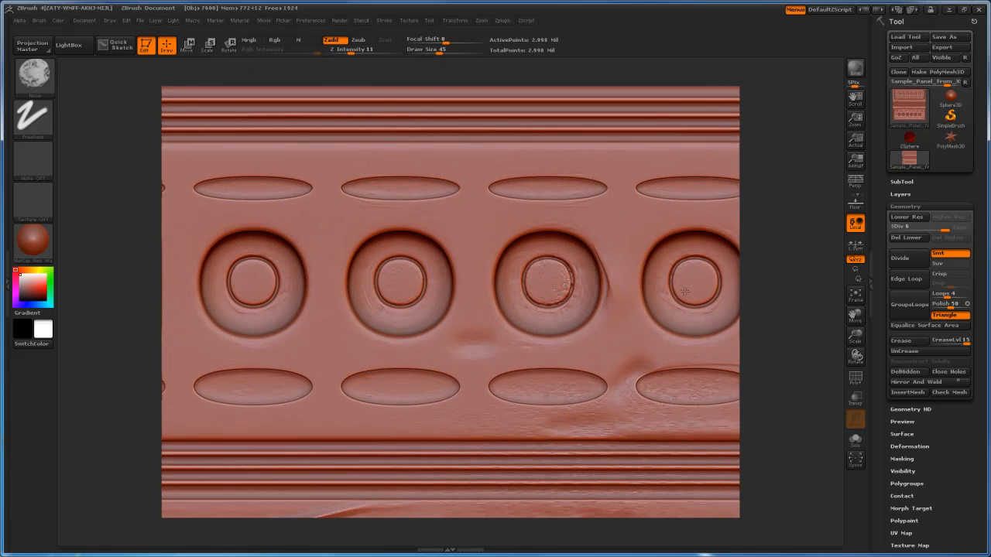
{"action": "left_click_drag", "start_coordinate": [399, 287], "coordinate": [410, 284]}
{"action": "key", "text": "f"}
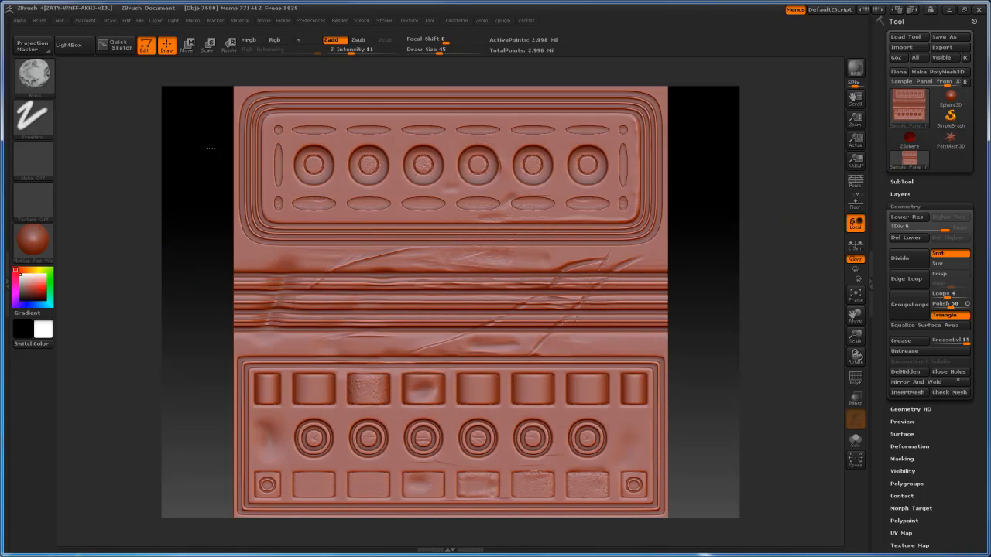
{"action": "left_click_drag", "start_coordinate": [211, 148], "coordinate": [343, 348], "text": "alt"}
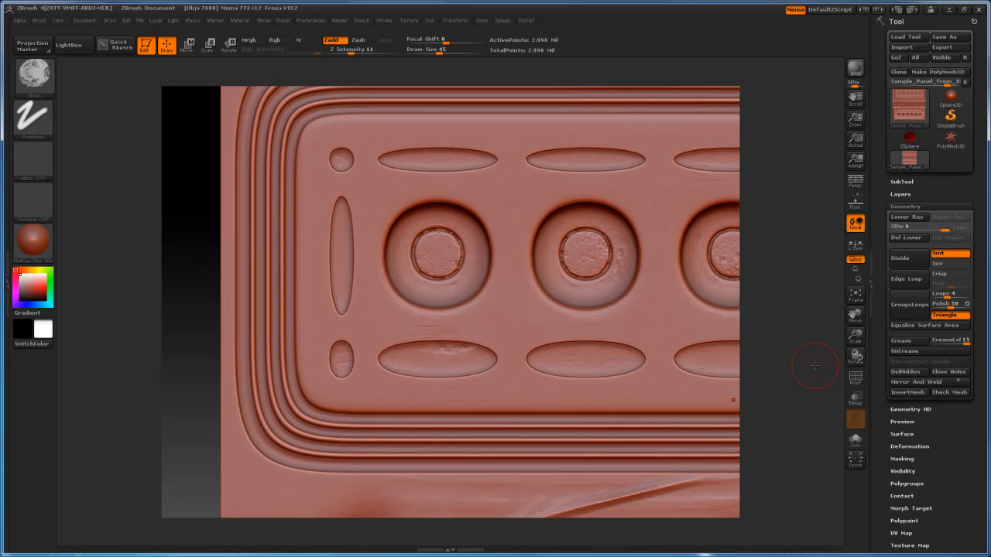
{"action": "key", "text": "f"}
Step: Roughen the fifth to seventh upper blocks and the round boss centres of the lower section with Noise
{"action": "left_click_drag", "start_coordinate": [717, 379], "coordinate": [457, 255], "text": "alt"}
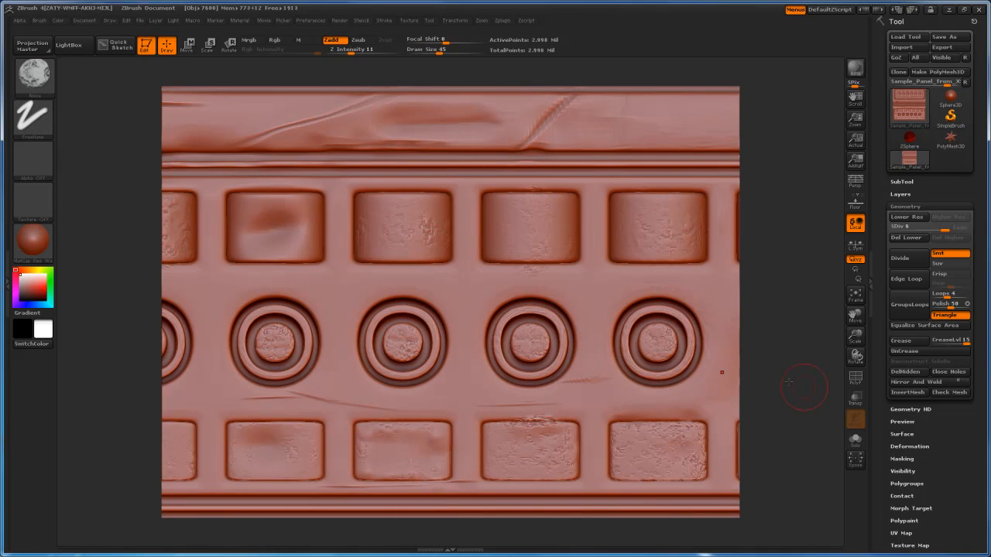
{"action": "left_click_drag", "start_coordinate": [788, 382], "coordinate": [856, 377], "text": "alt"}
{"action": "left_click_drag", "start_coordinate": [291, 533], "coordinate": [688, 532], "text": "alt"}
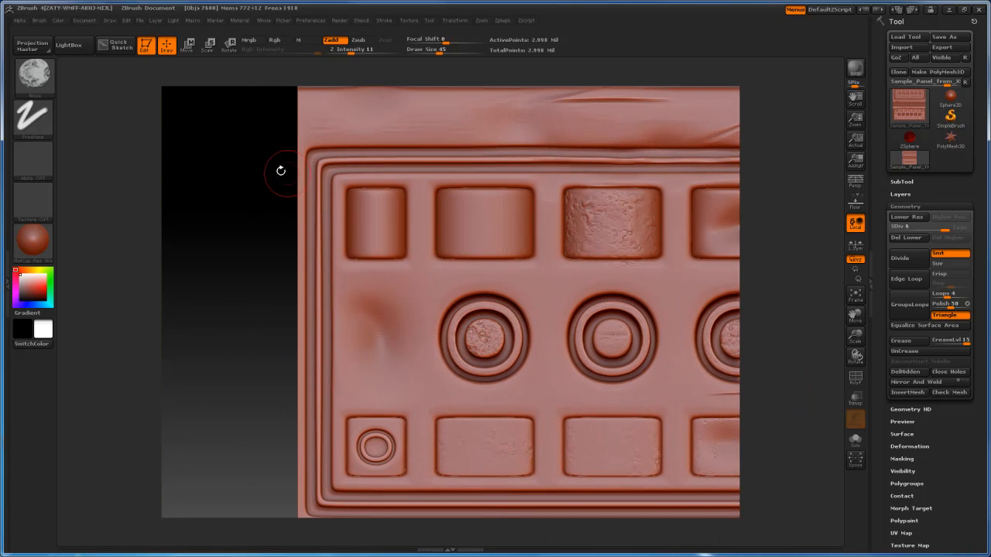
{"action": "mouse_move", "coordinate": [251, 296]}
{"action": "left_mouse_down", "text": "alt"}
{"action": "mouse_move", "coordinate": [212, 312]}
{"action": "mouse_move", "coordinate": [210, 295]}
{"action": "left_mouse_up", "text": "alt"}
Step: Choose the brush with the wavy-line alpha, disable Rgb, set Z Intensity to 3 and texture the flat surface around the lower bosses
{"action": "left_click", "coordinate": [57, 84]}
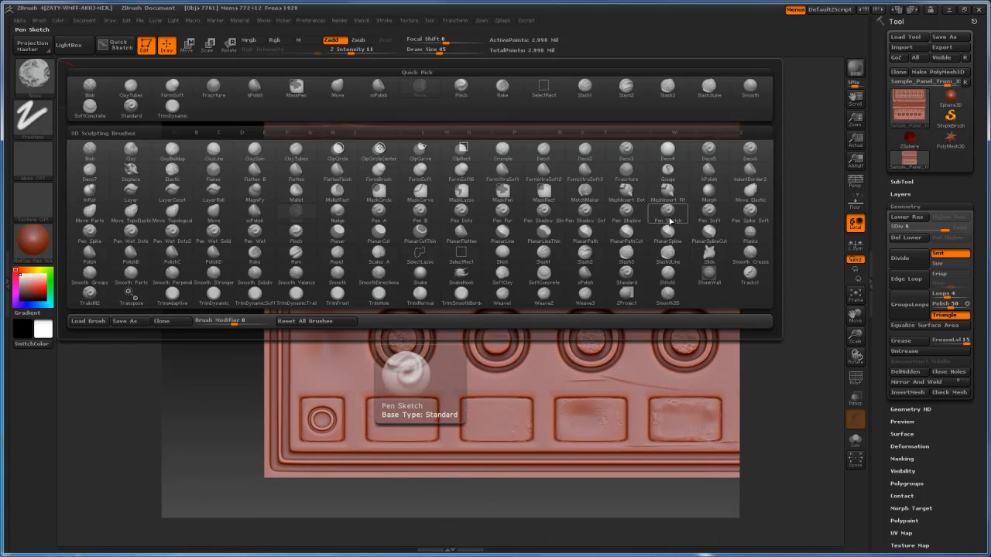
{"action": "left_click", "coordinate": [377, 273]}
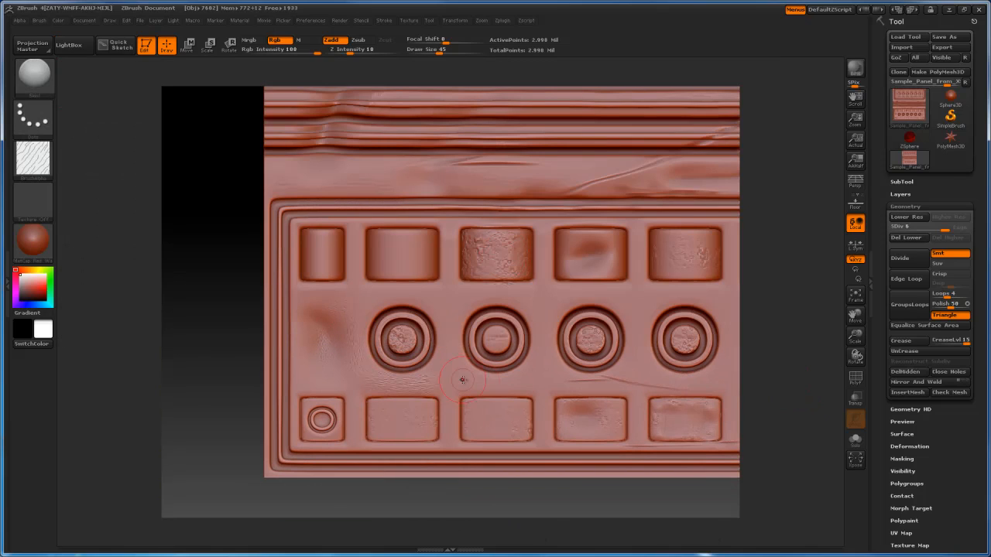
{"action": "key", "text": "ctrl+z"}
{"action": "left_click", "coordinate": [280, 40]}
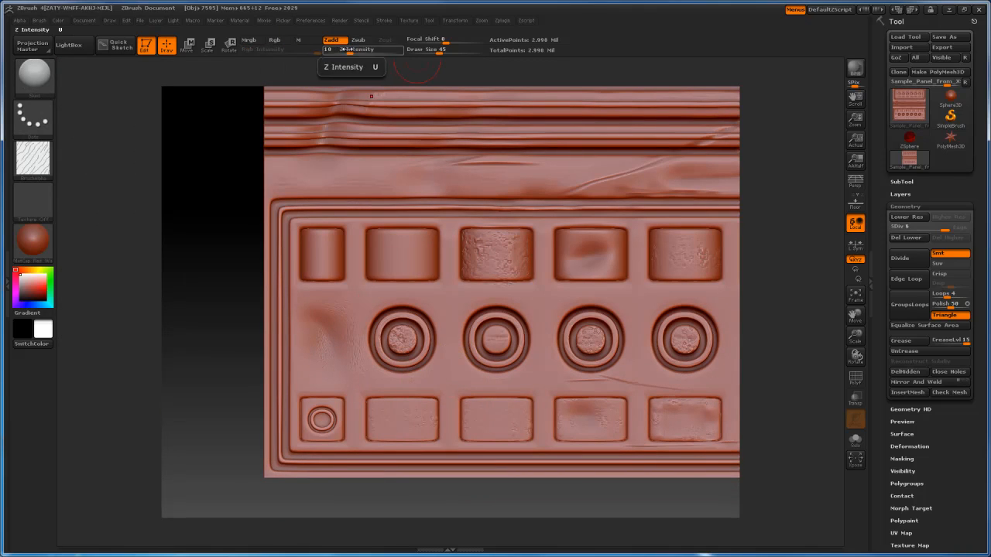
{"action": "left_click", "coordinate": [338, 51]}
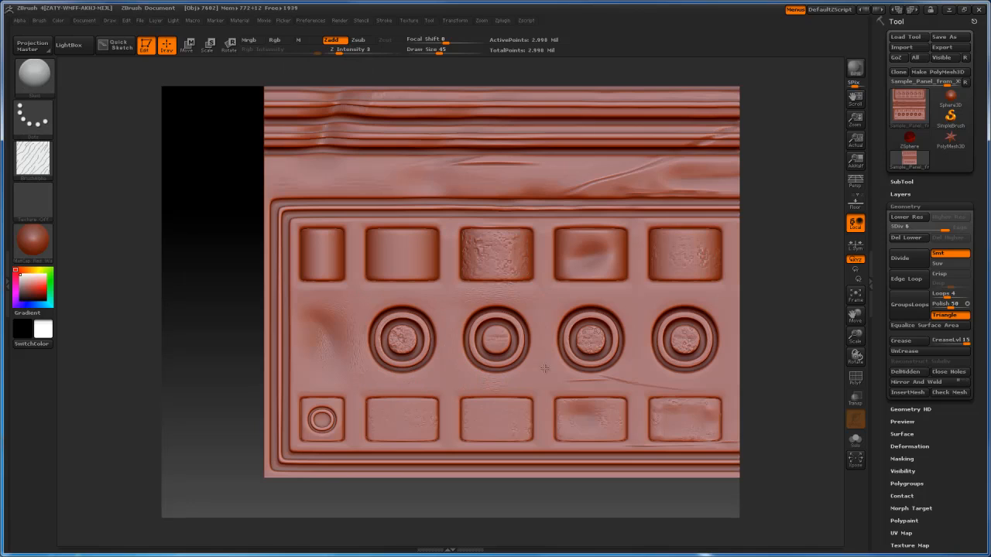
{"action": "left_click_drag", "start_coordinate": [757, 387], "coordinate": [528, 372], "text": "alt"}
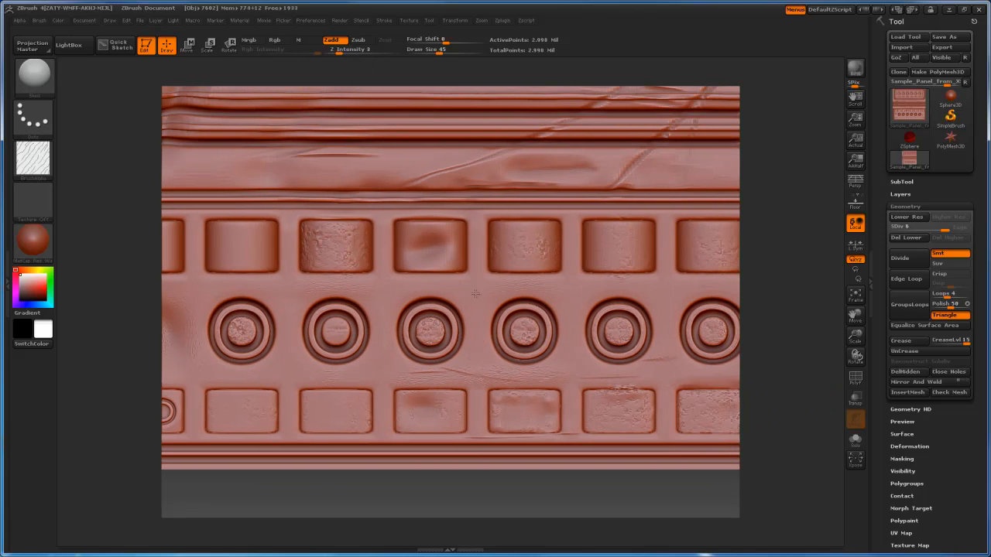
{"action": "left_click_drag", "start_coordinate": [751, 420], "coordinate": [589, 413], "text": "alt"}
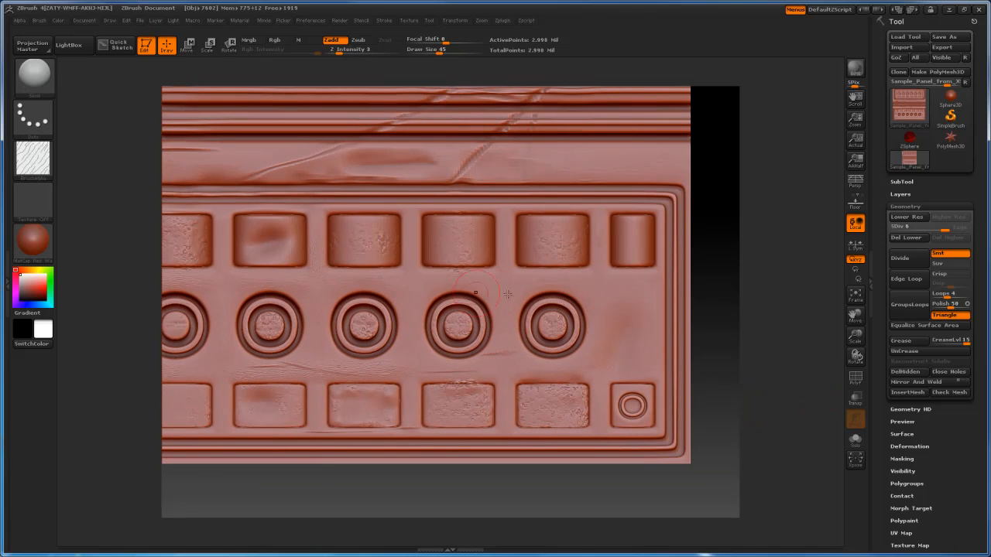
Step: Smooth parts of the line texture around the lower bosses and increase Draw Size to 103
{"action": "key", "text": "shift"}
{"action": "key", "text": "shift"}
{"action": "key", "text": "s"}
{"action": "left_click_drag", "start_coordinate": [616, 315], "coordinate": [634, 315]}
{"action": "key", "text": "shift"}
{"action": "key", "text": "shift"}
{"action": "left_click_drag", "start_coordinate": [720, 345], "coordinate": [619, 310]}
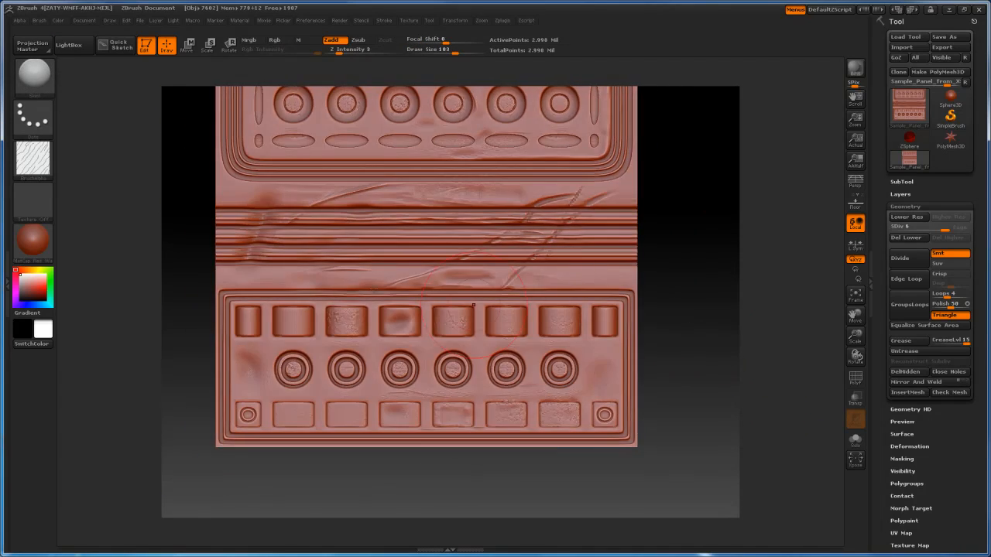
Step: Choose the Weave1 brush
{"action": "left_click_drag", "start_coordinate": [724, 150], "coordinate": [721, 278], "text": "alt"}
{"action": "left_click", "coordinate": [34, 75]}
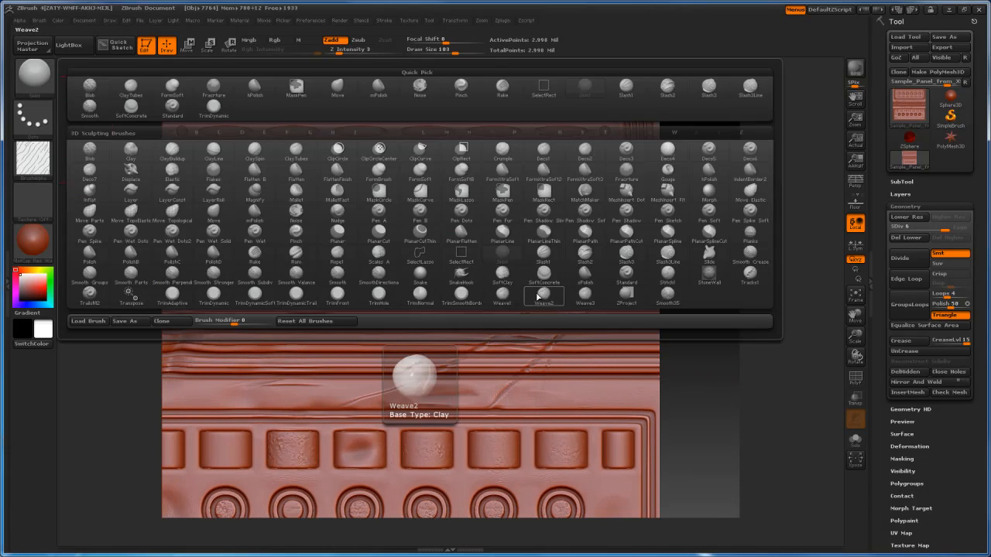
{"action": "left_click", "coordinate": [498, 295]}
Step: Try a Weave1 stroke along the flat strip below the middle grooves
{"action": "left_click_drag", "start_coordinate": [675, 283], "coordinate": [584, 290], "text": "alt"}
{"action": "key", "text": "ctrl+z"}
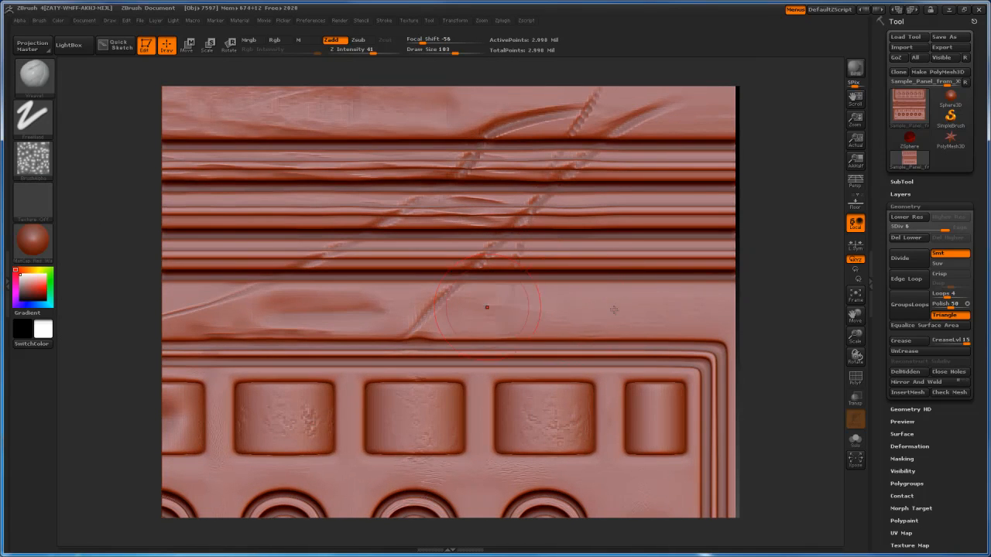
{"action": "left_click_drag", "start_coordinate": [527, 308], "coordinate": [650, 309]}
{"action": "key", "text": "ctrl+z"}
Step: Set Z Intensity to 3 and apply a faint weave texture to the flat strip below the middle grooves
{"action": "mouse_move", "coordinate": [761, 305]}
{"action": "left_mouse_down", "text": "alt"}
{"action": "mouse_move", "coordinate": [645, 303]}
{"action": "mouse_move", "coordinate": [620, 256]}
{"action": "left_mouse_up", "text": "alt"}
{"action": "left_click_drag", "start_coordinate": [356, 49], "coordinate": [339, 49]}
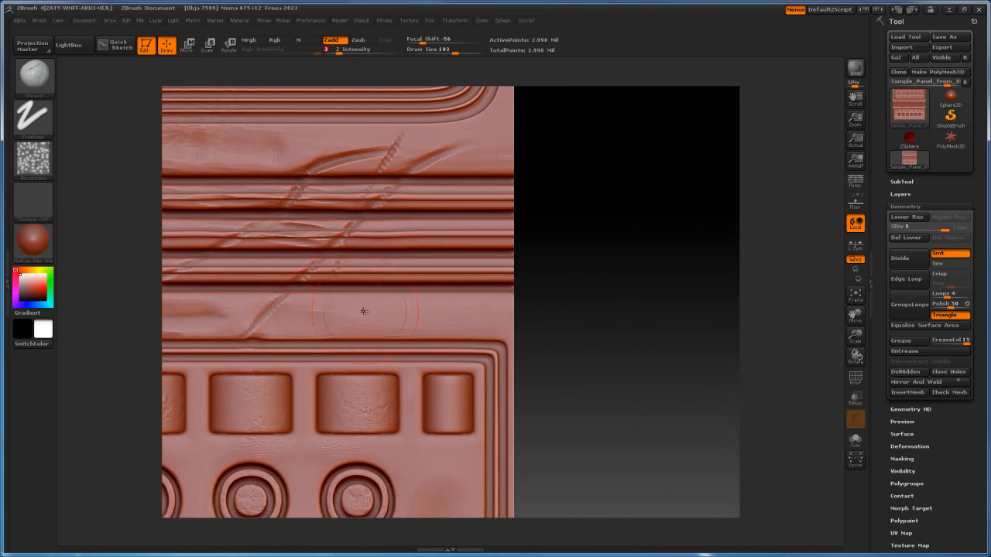
{"action": "left_click_drag", "start_coordinate": [596, 303], "coordinate": [840, 464], "text": "alt"}
{"action": "left_click_drag", "start_coordinate": [401, 154], "coordinate": [382, 181], "text": "alt"}
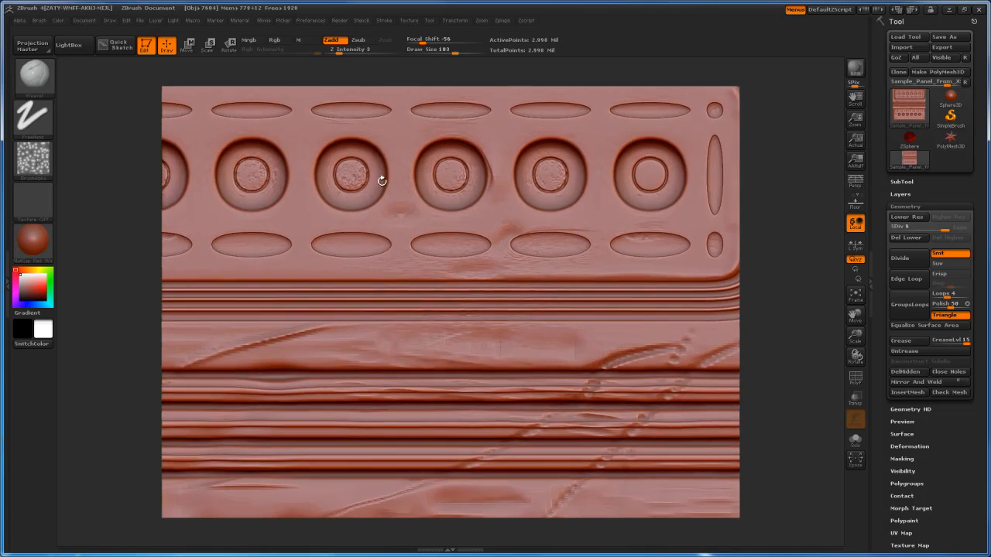
Step: Set Draw Size to 97 and brush a faint weave texture over the flat area above the upper bosses
{"action": "mouse_move", "coordinate": [766, 171]}
{"action": "left_mouse_down"}
{"action": "mouse_move", "coordinate": [807, 158]}
{"action": "mouse_move", "coordinate": [458, 217]}
{"action": "mouse_move", "coordinate": [387, 209]}
{"action": "left_mouse_up"}
{"action": "key", "text": "s"}
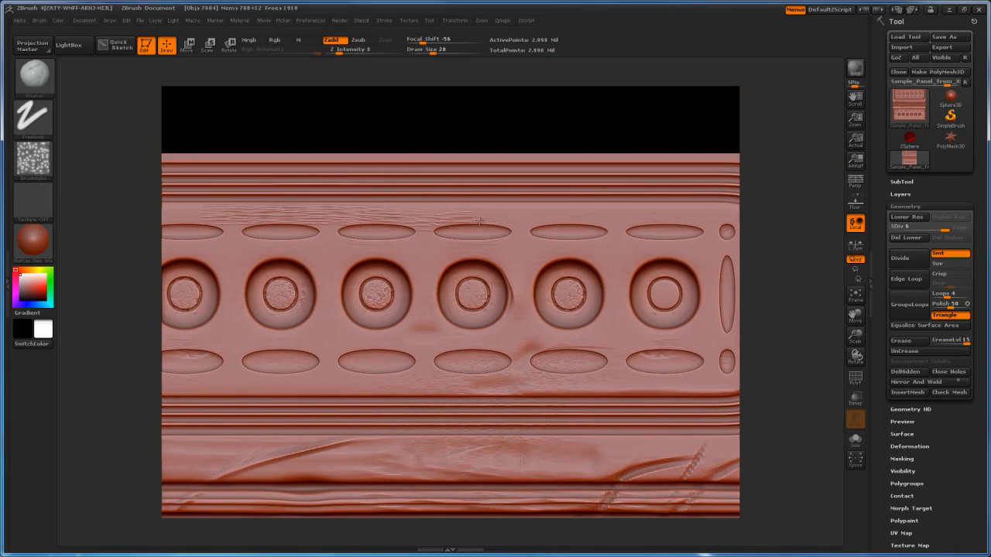
{"action": "left_click_drag", "start_coordinate": [338, 238], "coordinate": [524, 224]}
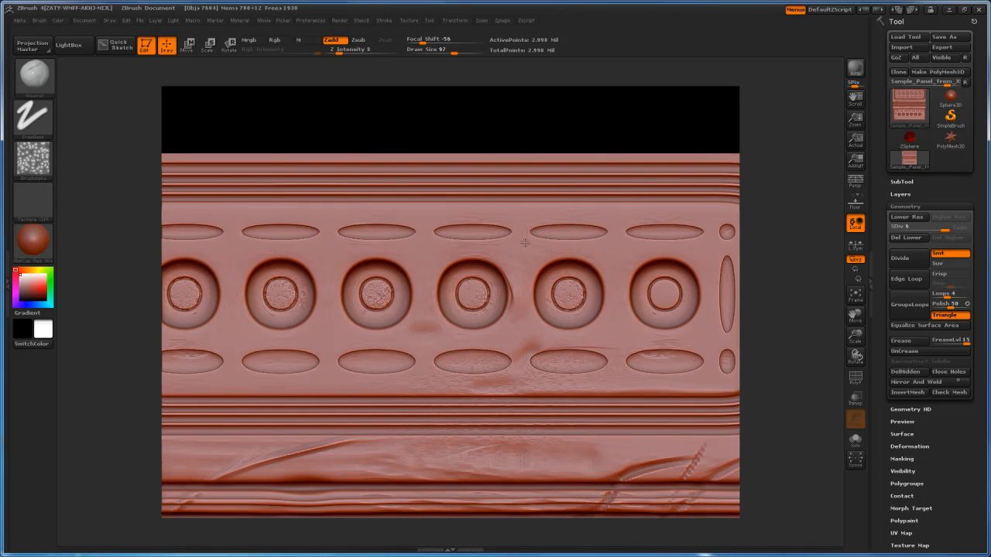
Step: Choose the Slash3 brush
{"action": "right_click_drag", "start_coordinate": [724, 343], "coordinate": [582, 325], "text": "alt"}
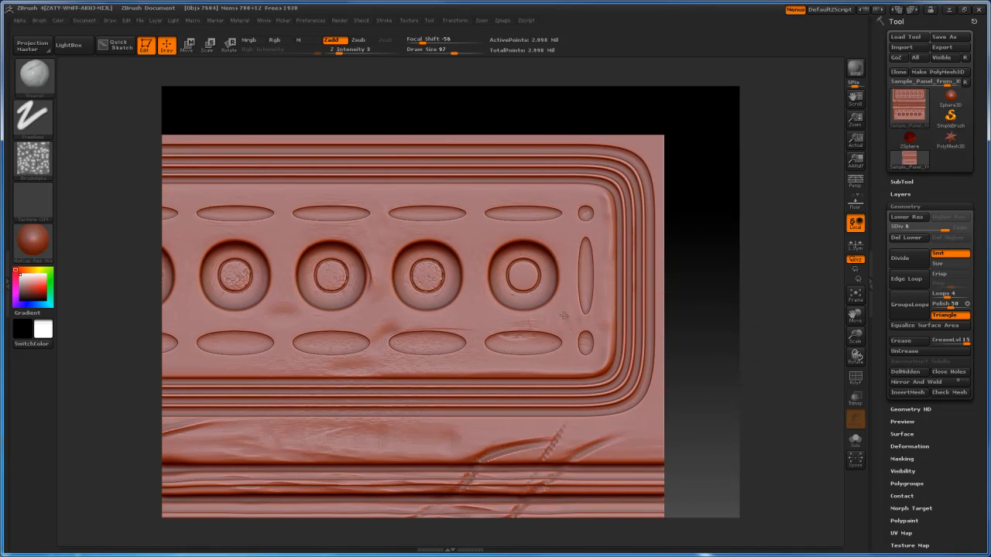
{"action": "left_click_drag", "start_coordinate": [712, 476], "coordinate": [658, 190], "text": "alt"}
{"action": "left_click_drag", "start_coordinate": [134, 291], "coordinate": [442, 325], "text": "alt"}
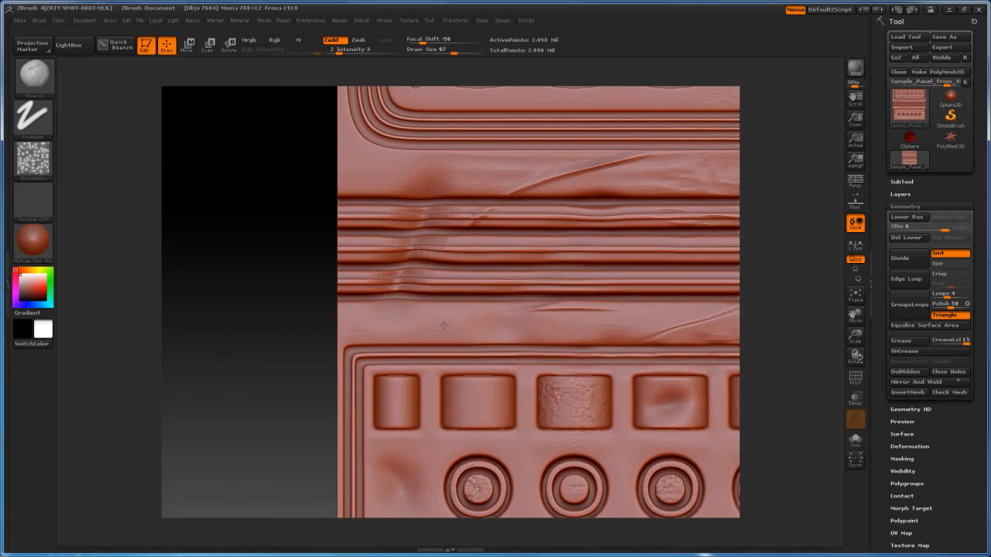
{"action": "mouse_move", "coordinate": [250, 297]}
{"action": "left_mouse_down", "text": "alt"}
{"action": "mouse_move", "coordinate": [263, 257]}
{"action": "mouse_move", "coordinate": [245, 270]}
{"action": "left_mouse_up", "text": "alt"}
{"action": "left_click", "coordinate": [40, 80]}
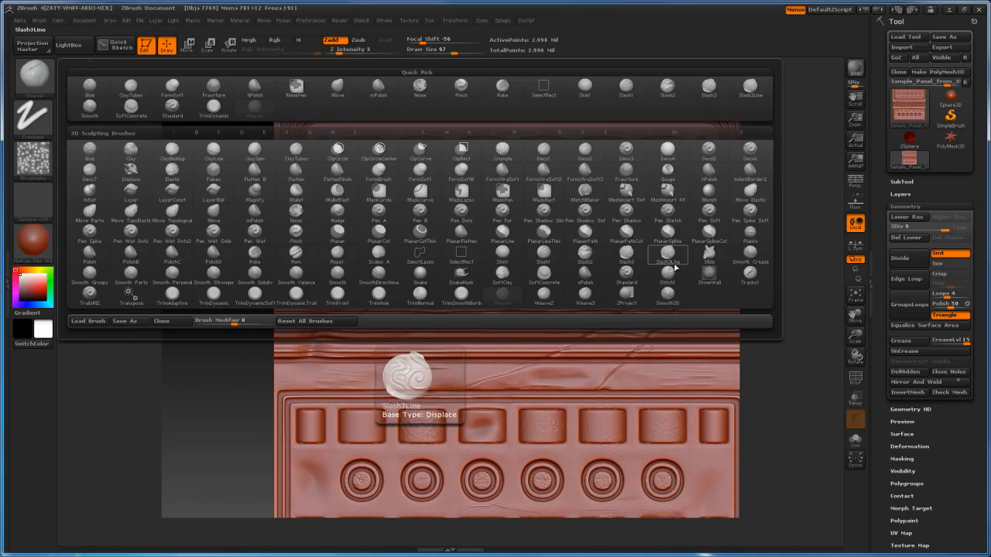
{"action": "left_click", "coordinate": [668, 256]}
Step: Set Draw Size to 38 and carve shallow dents into the blank area at the right end of the lower boss row
{"action": "left_click_drag", "start_coordinate": [820, 392], "coordinate": [441, 224]}
{"action": "left_click_drag", "start_coordinate": [764, 322], "coordinate": [690, 288], "text": "shift"}
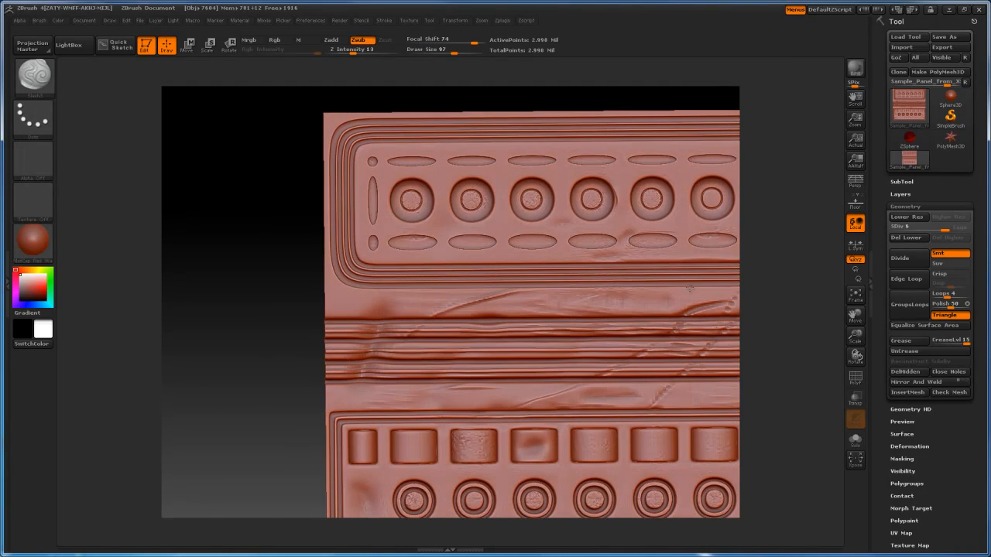
{"action": "mouse_move", "coordinate": [766, 297]}
{"action": "left_mouse_down"}
{"action": "mouse_move", "coordinate": [546, 185]}
{"action": "mouse_move", "coordinate": [756, 231]}
{"action": "mouse_move", "coordinate": [752, 223]}
{"action": "mouse_move", "coordinate": [765, 247]}
{"action": "mouse_move", "coordinate": [728, 243]}
{"action": "mouse_move", "coordinate": [769, 332]}
{"action": "mouse_move", "coordinate": [701, 208]}
{"action": "left_mouse_up"}
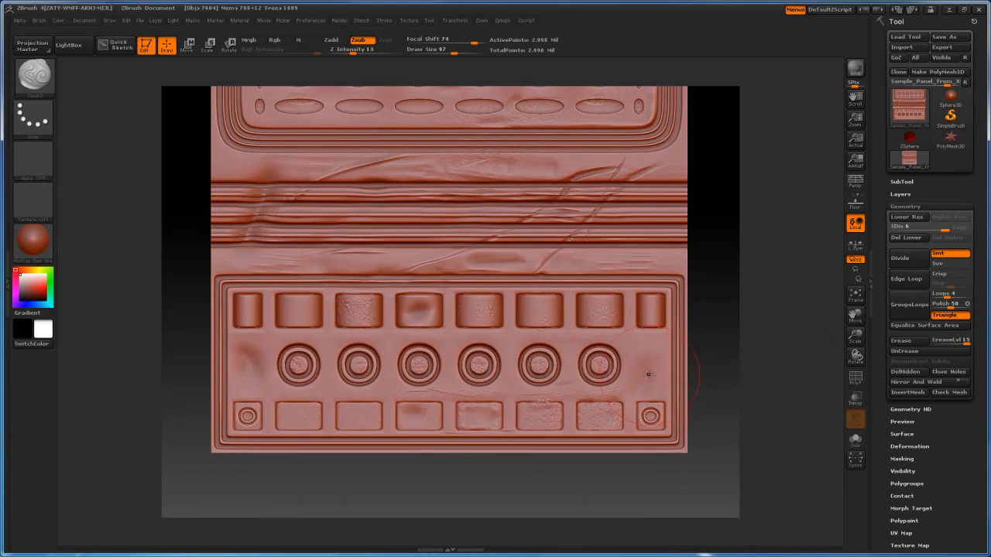
{"action": "key", "text": "s"}
{"action": "left_click", "coordinate": [623, 353]}
{"action": "mouse_move", "coordinate": [646, 348]}
{"action": "left_mouse_down"}
{"action": "mouse_move", "coordinate": [641, 379]}
{"action": "mouse_move", "coordinate": [616, 335]}
{"action": "left_mouse_up"}
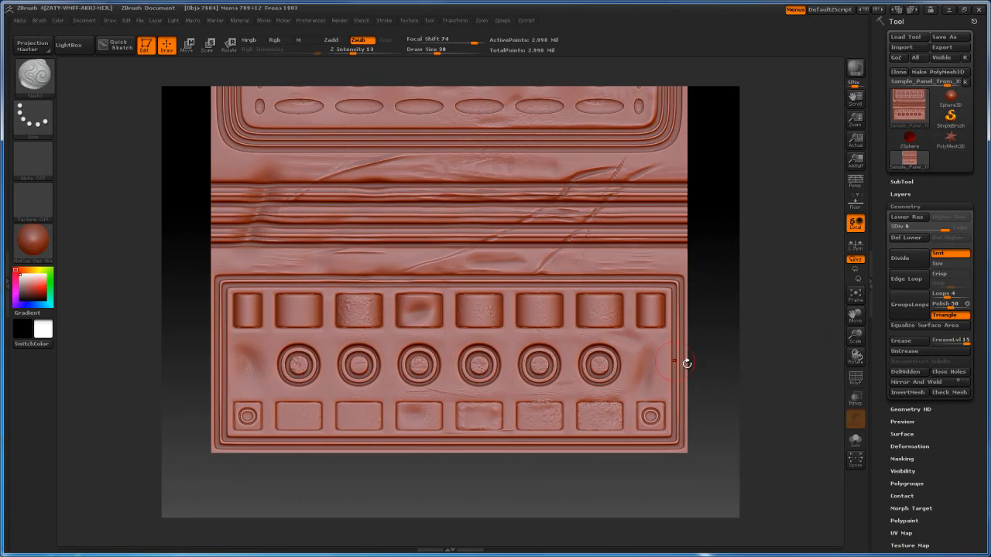
Step: Carve dents into the second raised block of the lower panel and the blank area at the left end of its boss row
{"action": "mouse_move", "coordinate": [687, 363]}
{"action": "left_mouse_down"}
{"action": "mouse_move", "coordinate": [736, 373]}
{"action": "mouse_move", "coordinate": [700, 365]}
{"action": "left_mouse_up"}
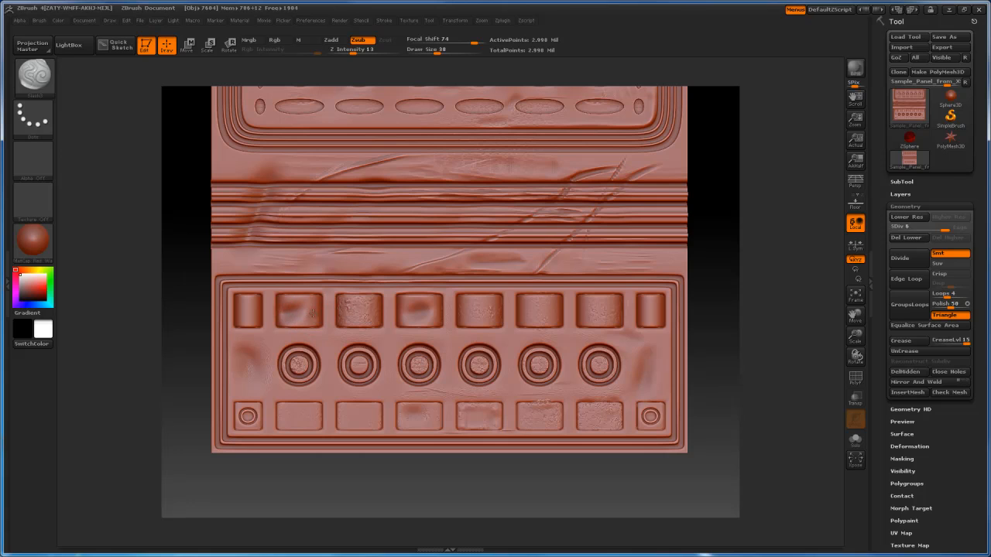
{"action": "left_click_drag", "start_coordinate": [707, 415], "coordinate": [730, 487], "text": "alt"}
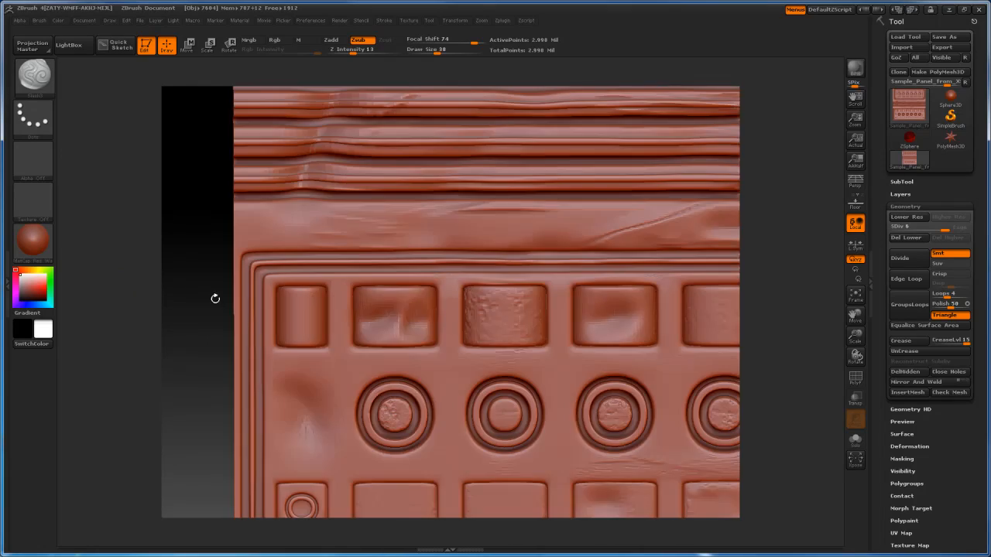
{"action": "left_click_drag", "start_coordinate": [215, 299], "coordinate": [206, 203], "text": "alt"}
{"action": "key", "text": "f"}
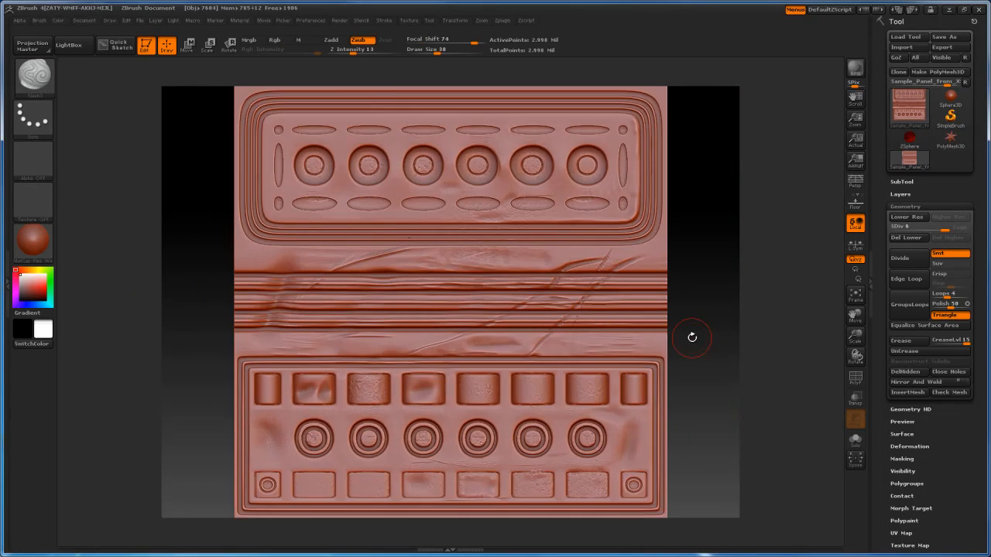
Step: Examine the whole panel's polygon density with the wireframe display and the tool's information
{"action": "key", "text": "shift+f"}
{"action": "left_click_drag", "start_coordinate": [692, 339], "coordinate": [713, 316]}
{"action": "key", "text": "shift+f"}
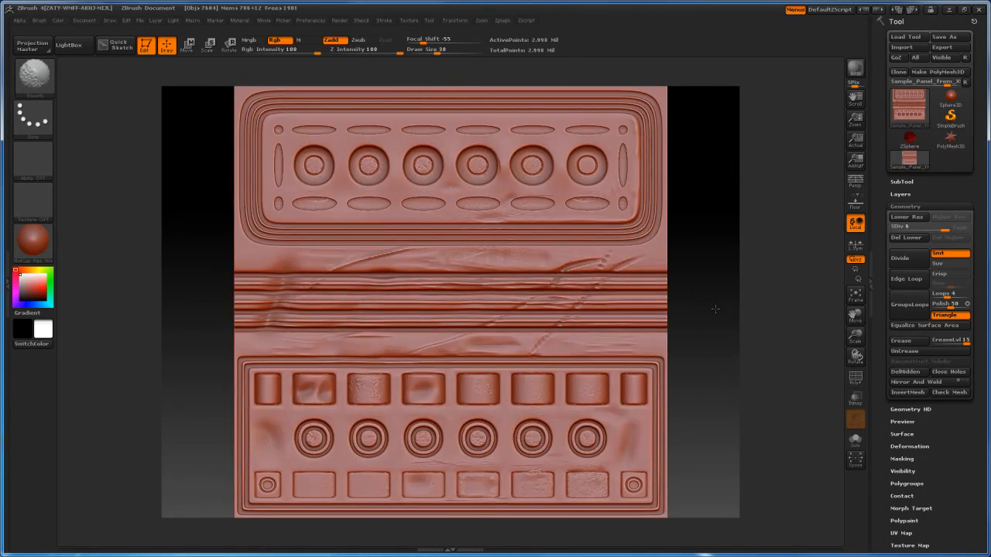
{"action": "mouse_move", "coordinate": [912, 107]}
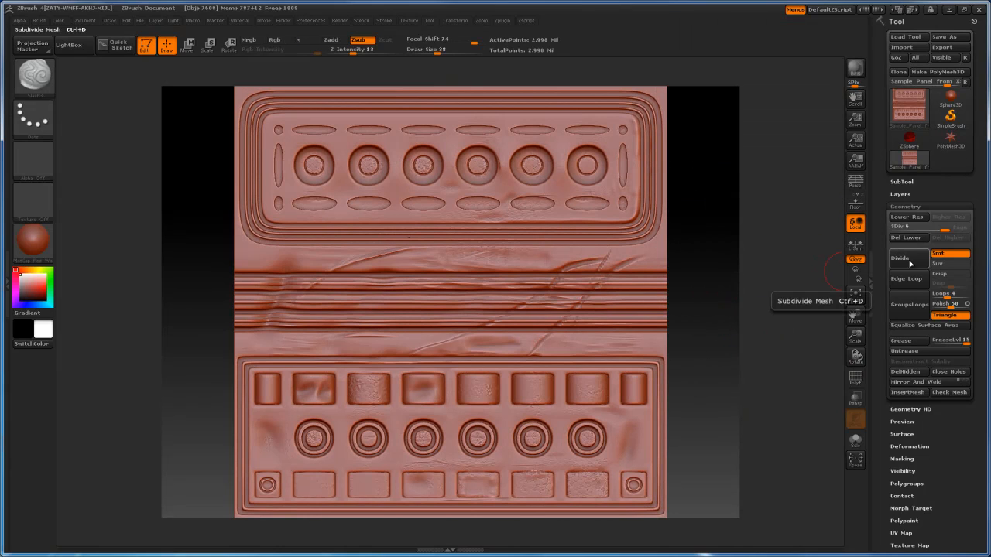
{"action": "mouse_move", "coordinate": [720, 315]}
{"action": "left_mouse_down", "text": "alt"}
{"action": "mouse_move", "coordinate": [643, 299]}
{"action": "mouse_move", "coordinate": [787, 290]}
{"action": "mouse_move", "coordinate": [674, 283]}
{"action": "left_mouse_up", "text": "alt"}
{"action": "key", "text": "shift+f"}
{"action": "key", "text": "shift+f"}
Step: Choose the Standard brush and frame the whole panel
{"action": "left_click", "coordinate": [34, 75]}
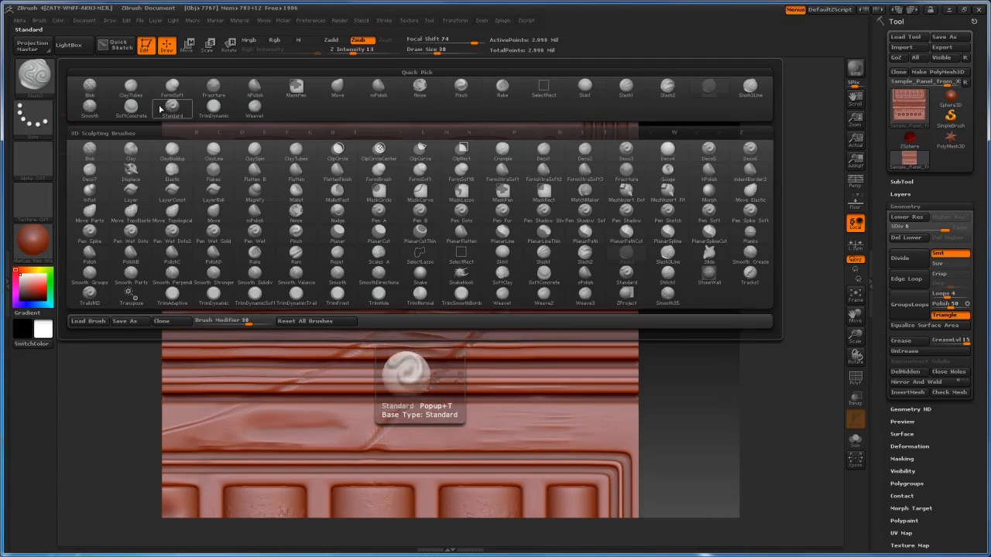
{"action": "left_click", "coordinate": [626, 87]}
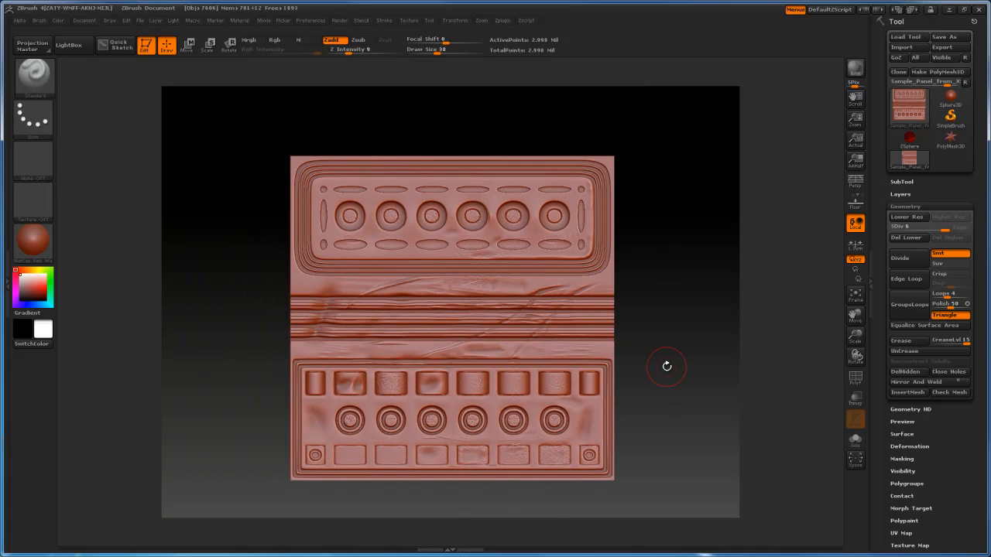
{"action": "left_click_drag", "start_coordinate": [664, 388], "coordinate": [665, 336], "text": "alt"}
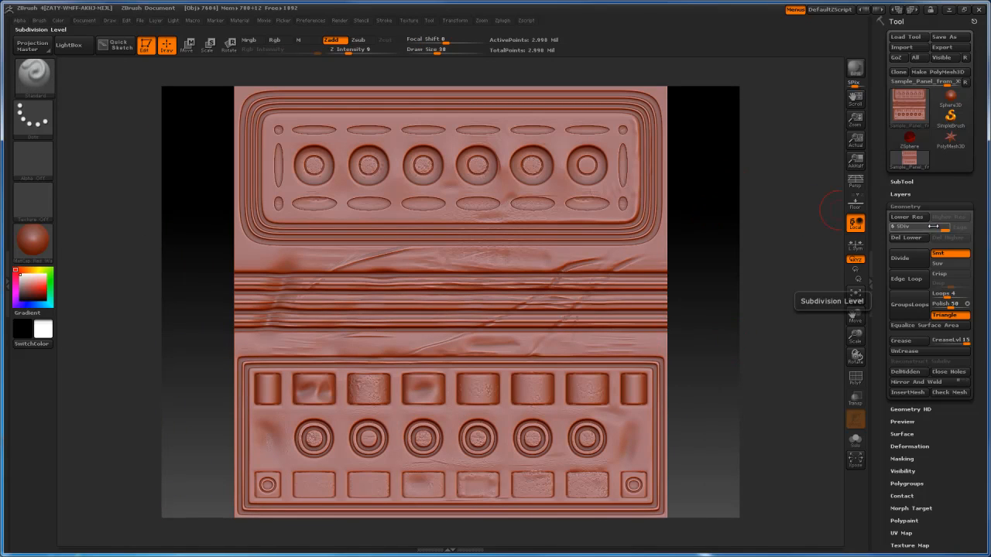
Step: Compare the sculpted detail one subdivision level lower with that at the highest level, and return to the highest level
{"action": "mouse_move", "coordinate": [943, 227]}
{"action": "left_mouse_down"}
{"action": "mouse_move", "coordinate": [904, 227]}
{"action": "mouse_move", "coordinate": [955, 227]}
{"action": "left_mouse_up"}
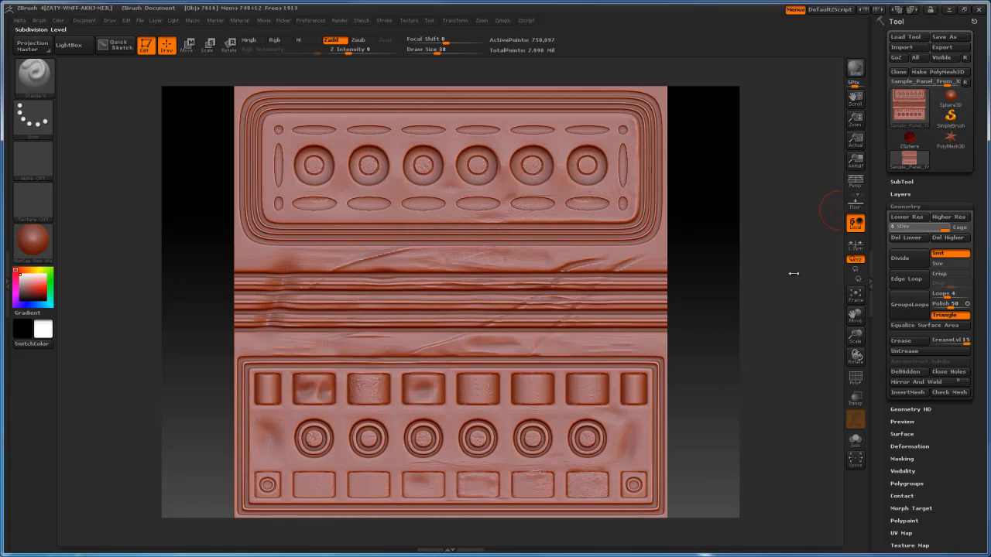
{"action": "mouse_move", "coordinate": [916, 109]}
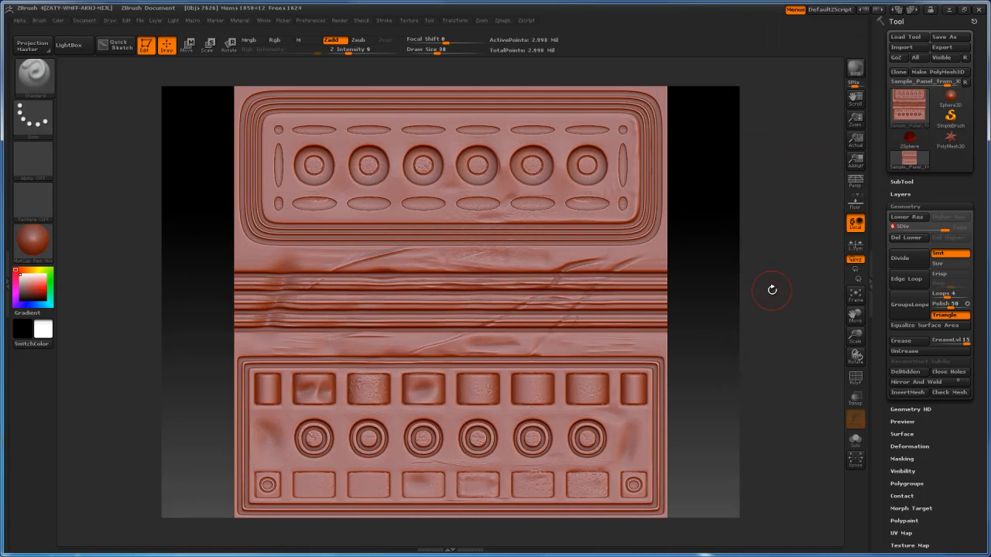